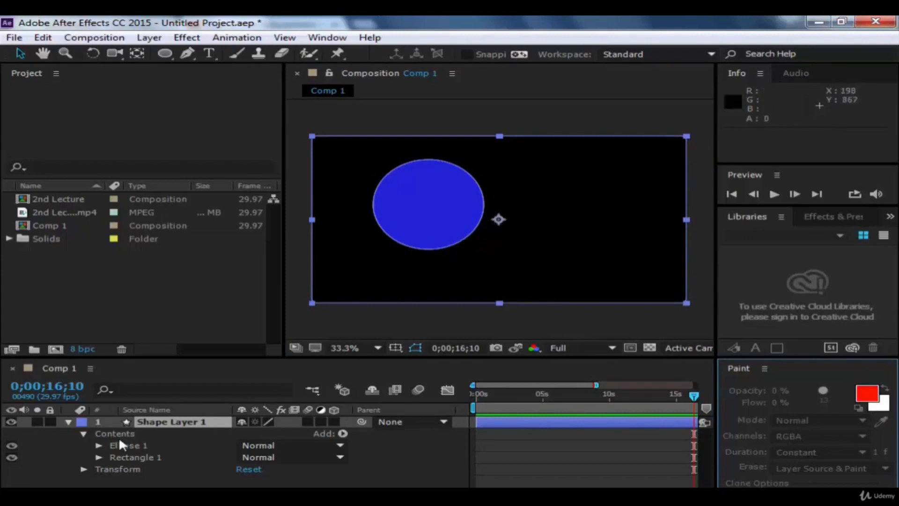
Step: Expand the Ellipse 1 group and compare selecting the ellipse alone with selecting the whole Shape Layer 1
{"action": "left_click", "coordinate": [99, 446]}
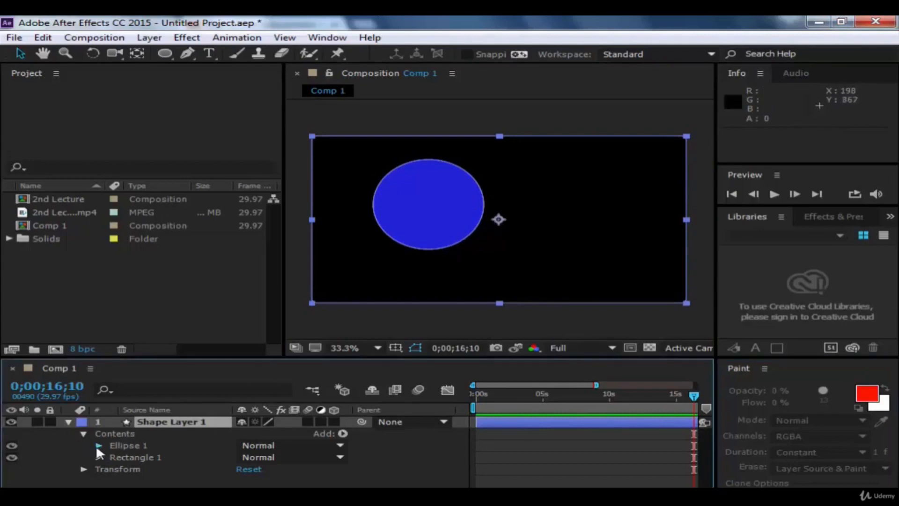
{"action": "left_click", "coordinate": [134, 445]}
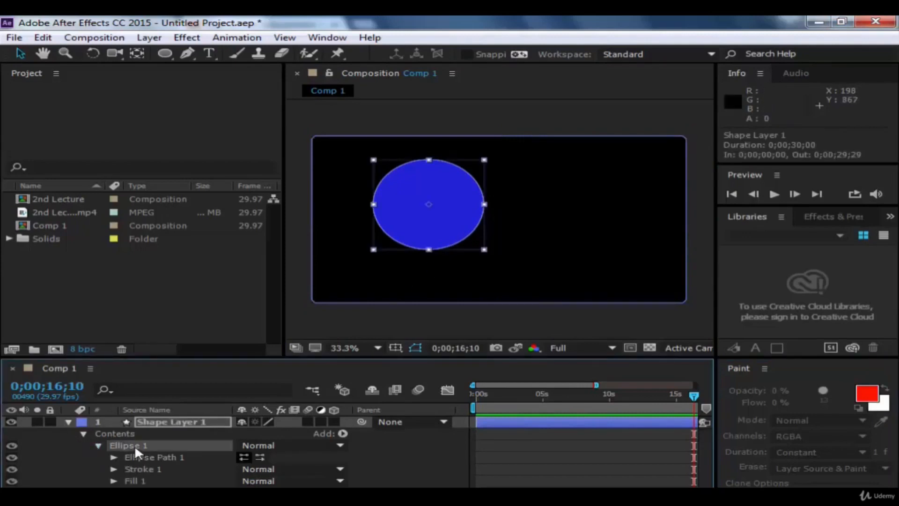
{"action": "left_click", "coordinate": [146, 421]}
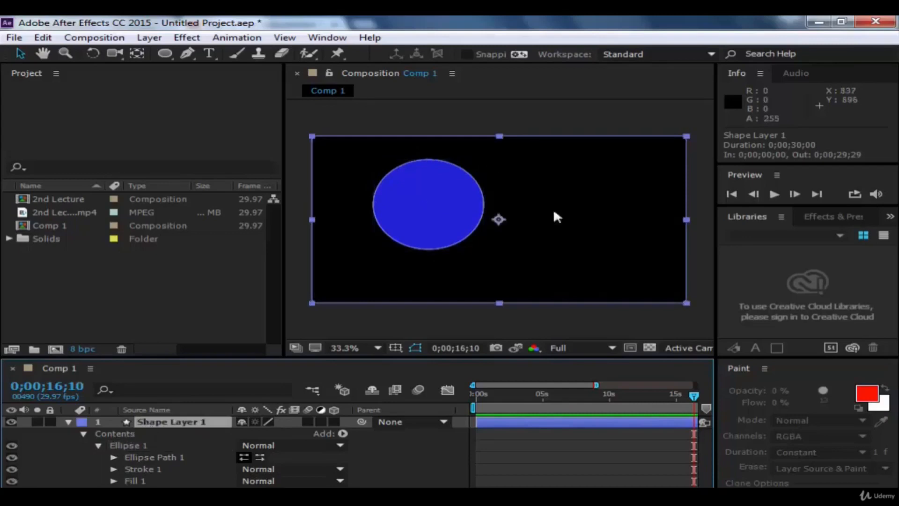
{"action": "left_click", "coordinate": [151, 445]}
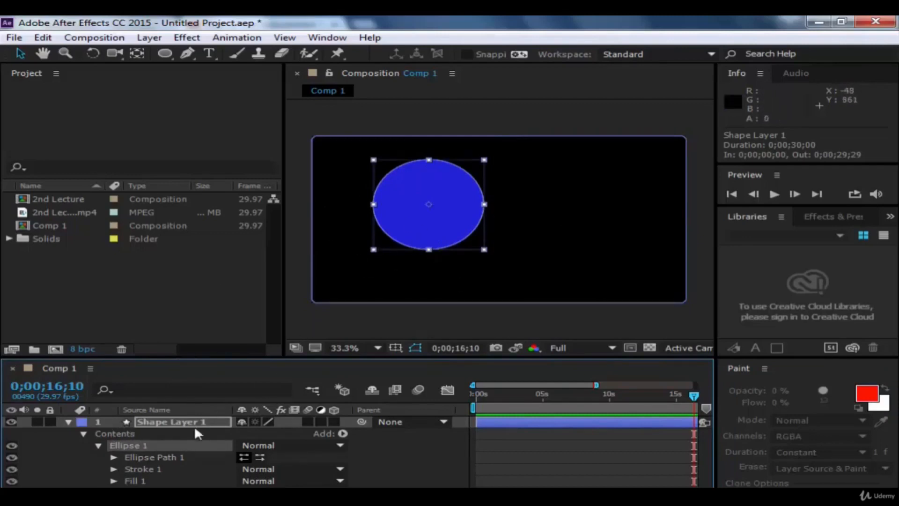
{"action": "left_click", "coordinate": [109, 420]}
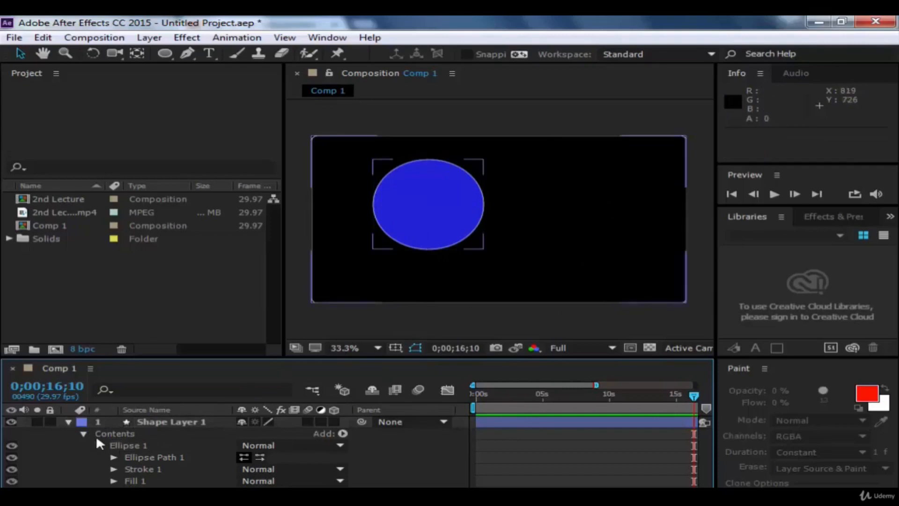
{"action": "left_click", "coordinate": [161, 421]}
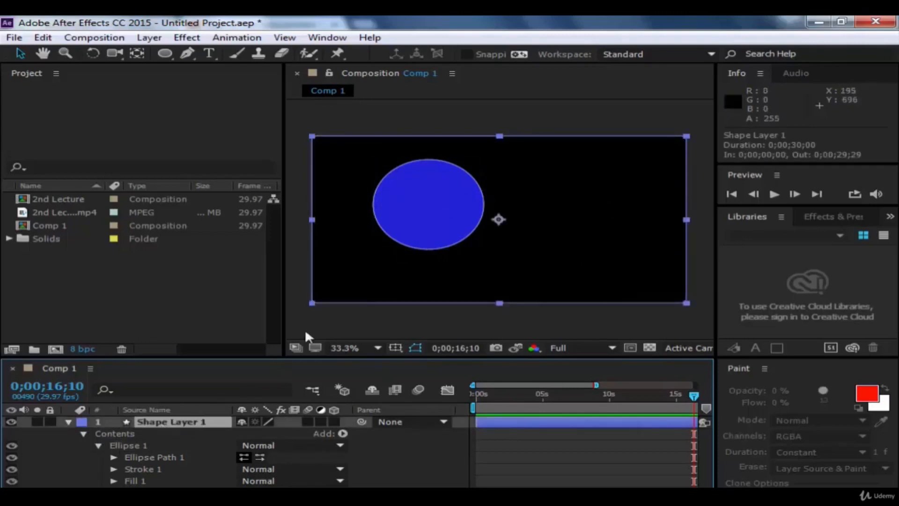
{"action": "left_click", "coordinate": [156, 444]}
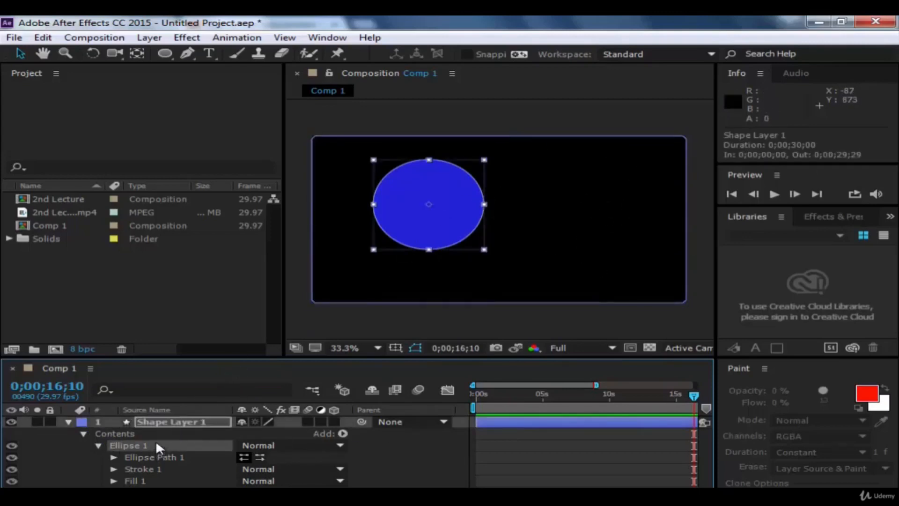
{"action": "left_click", "coordinate": [880, 408]}
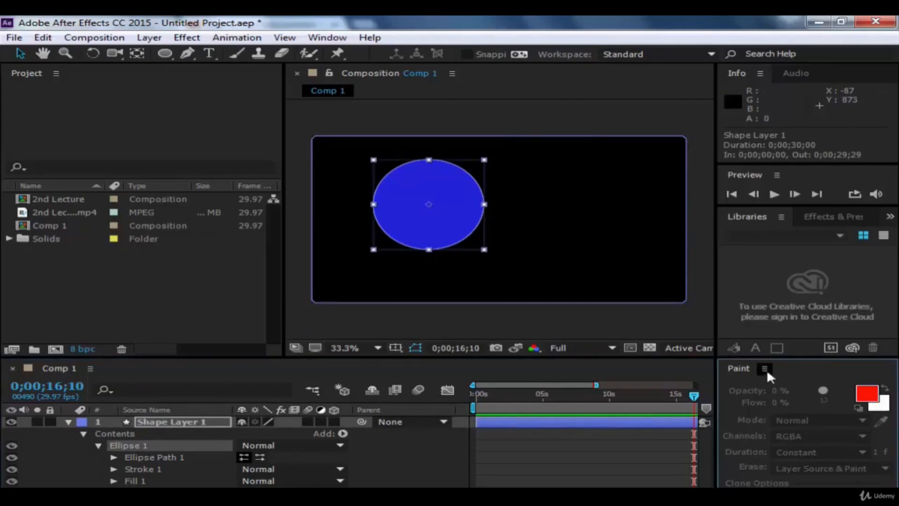
Step: Set the opacity of the ellipse's Stroke 1 to 0%, keeping its colour, and check the ellipse without its outline
{"action": "left_click", "coordinate": [113, 470]}
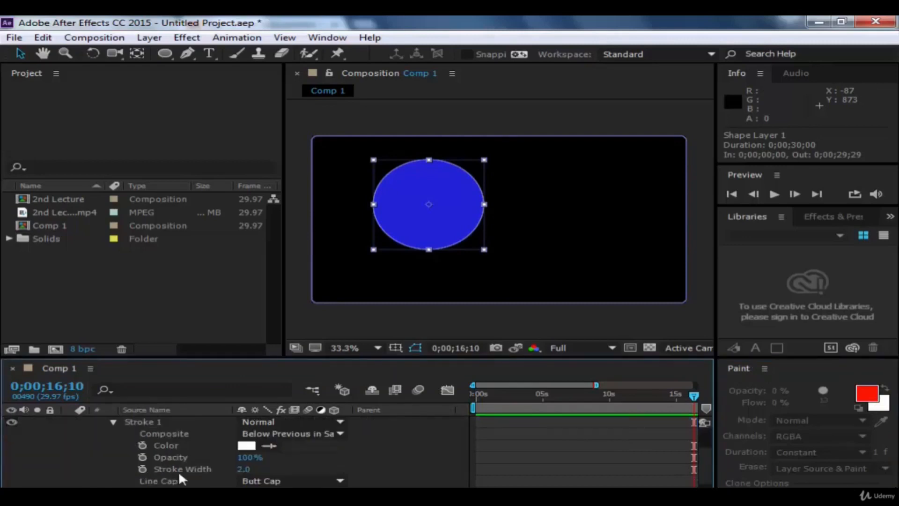
{"action": "left_click", "coordinate": [247, 446]}
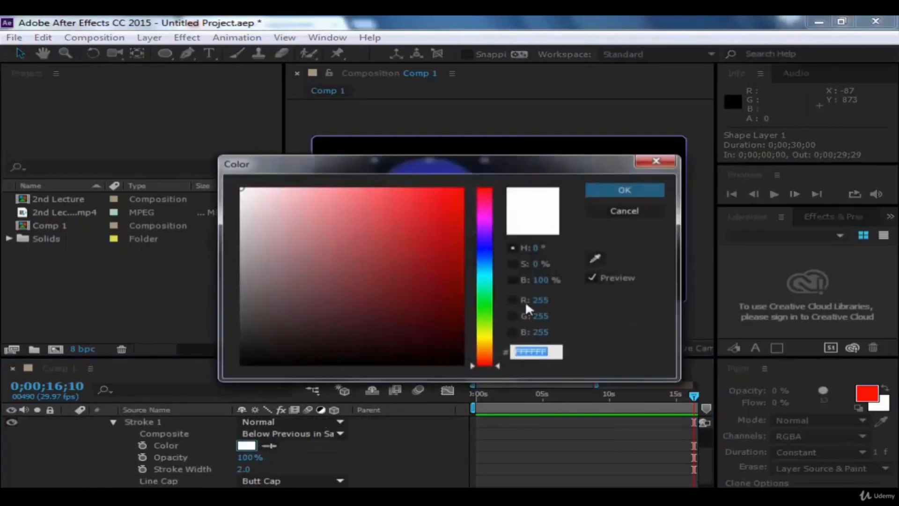
{"action": "left_click", "coordinate": [600, 212]}
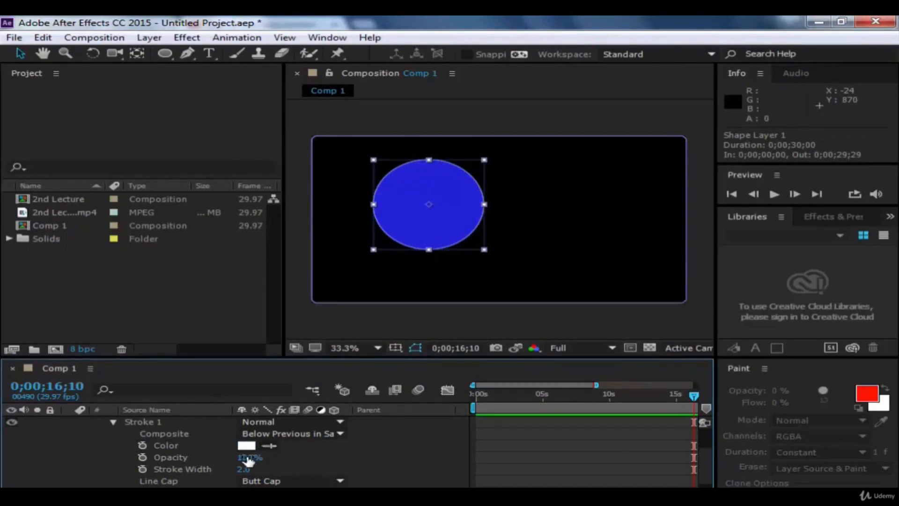
{"action": "left_click_drag", "start_coordinate": [248, 462], "coordinate": [133, 463]}
{"action": "left_click", "coordinate": [443, 327]}
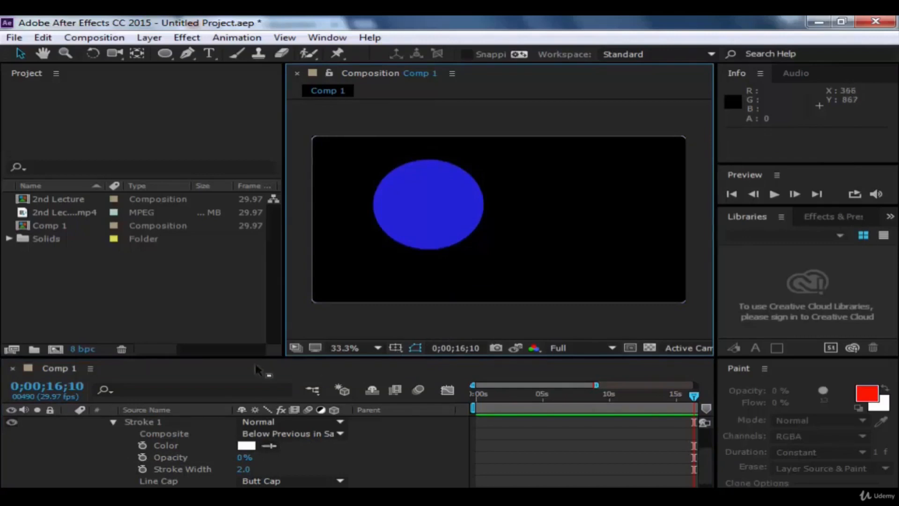
{"action": "left_click", "coordinate": [426, 210]}
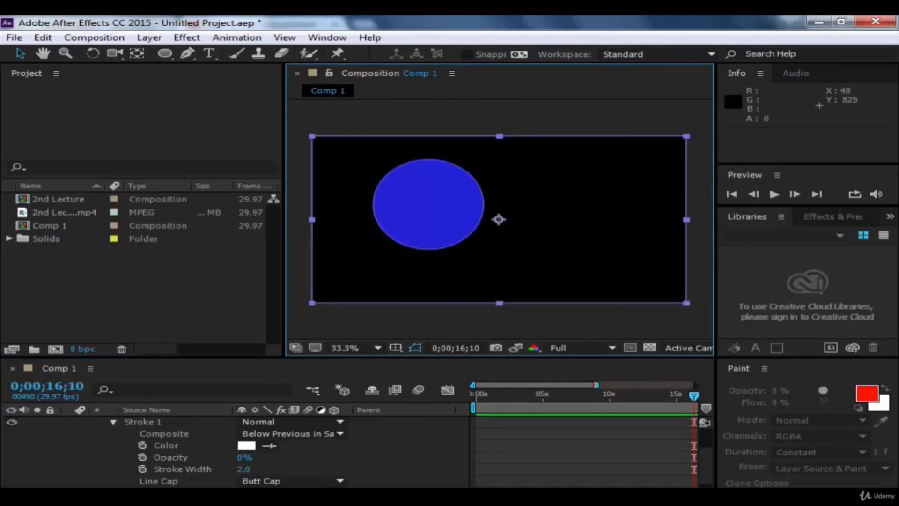
{"action": "left_click", "coordinate": [522, 324]}
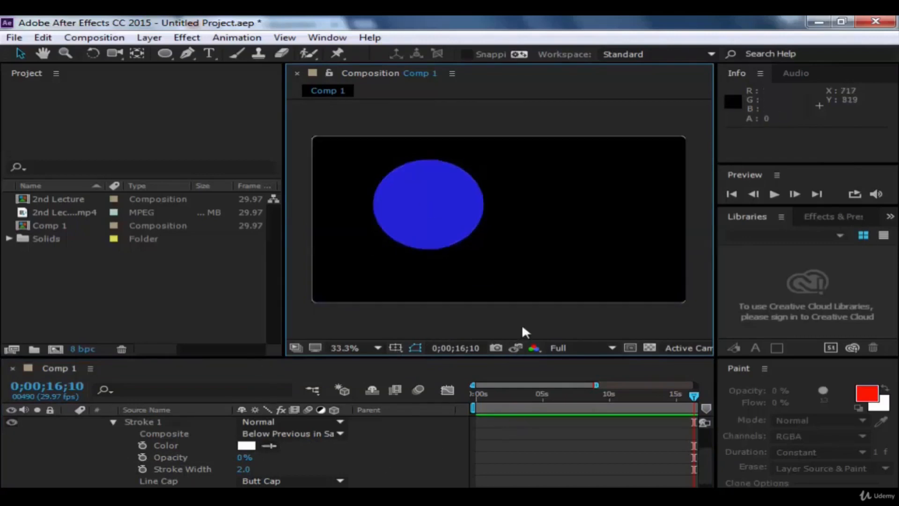
Step: Collapse the Stroke 1, Contents and Shape Layer 1 properties and leave the layer deselected
{"action": "left_click", "coordinate": [114, 420]}
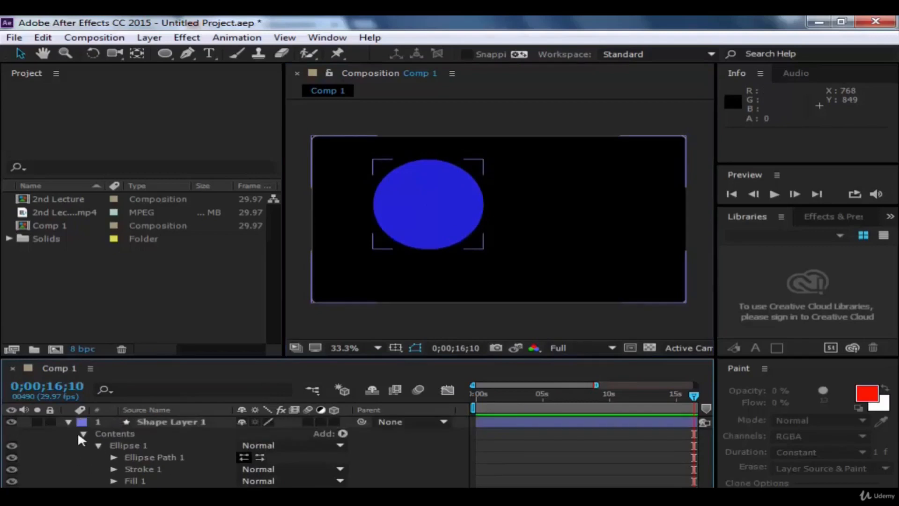
{"action": "left_click", "coordinate": [83, 434]}
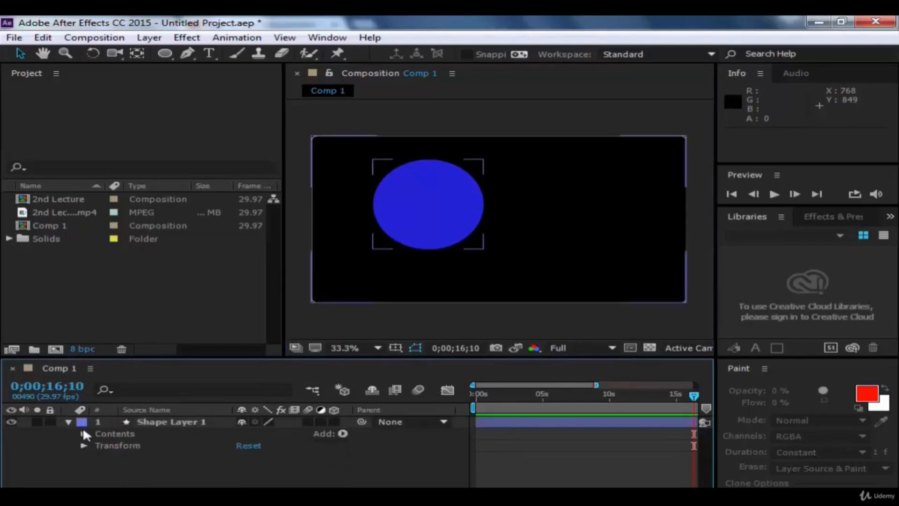
{"action": "left_click", "coordinate": [68, 421]}
{"action": "left_click", "coordinate": [445, 180]}
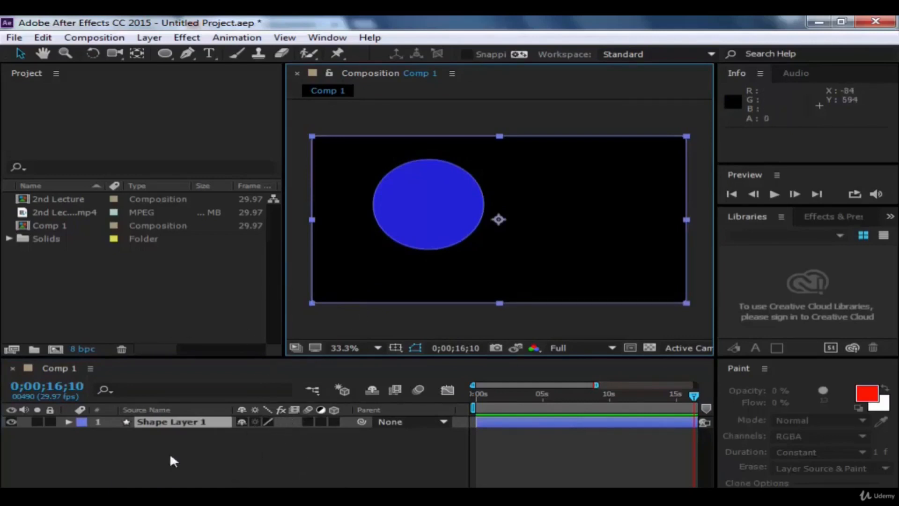
{"action": "left_click", "coordinate": [155, 446]}
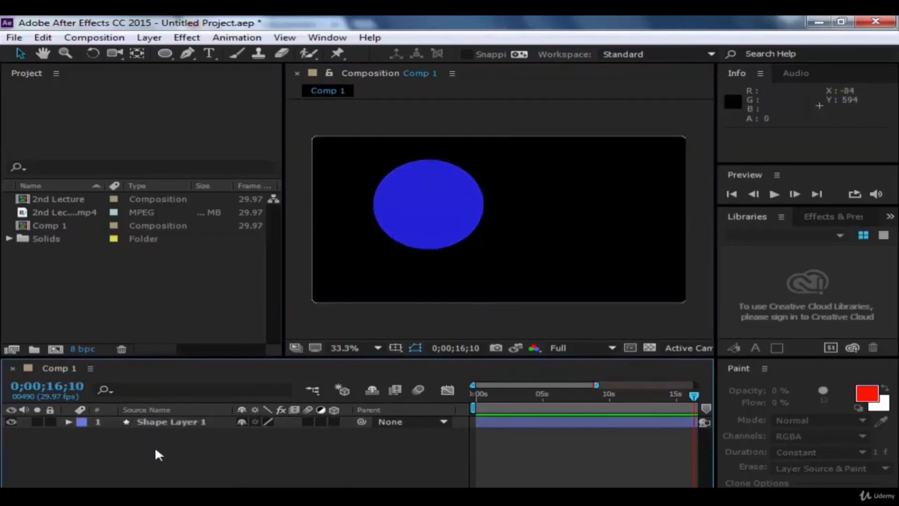
{"action": "left_click", "coordinate": [148, 37]}
{"action": "mouse_move", "coordinate": [253, 33]}
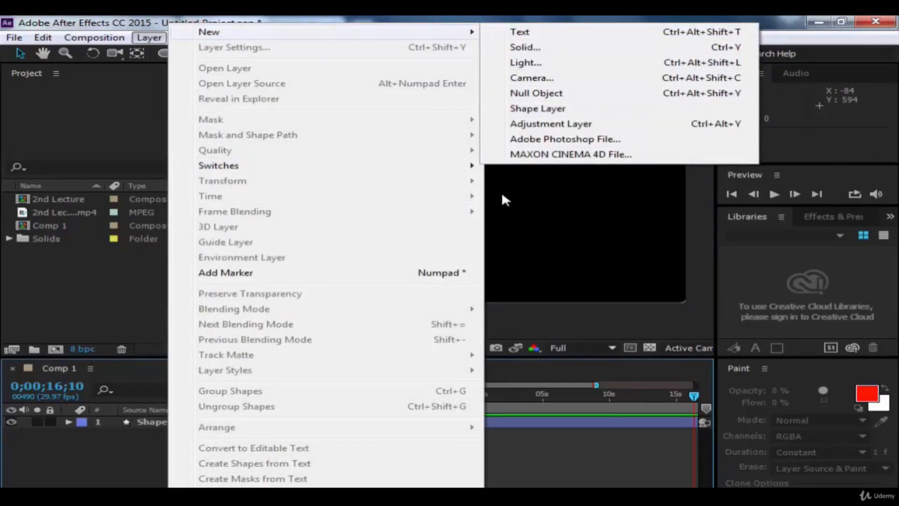
{"action": "left_click", "coordinate": [555, 48]}
{"action": "left_click", "coordinate": [597, 399]}
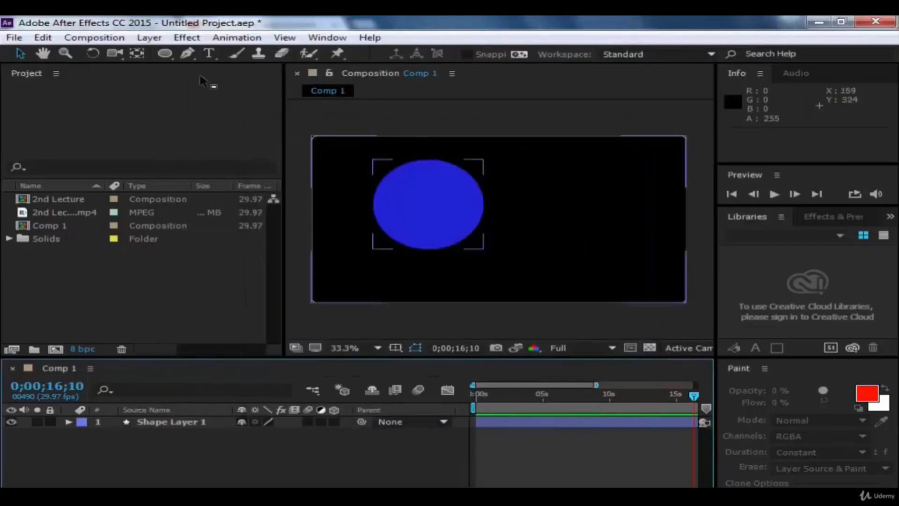
Step: Add a new empty shape layer to Comp 1
{"action": "left_click", "coordinate": [149, 37]}
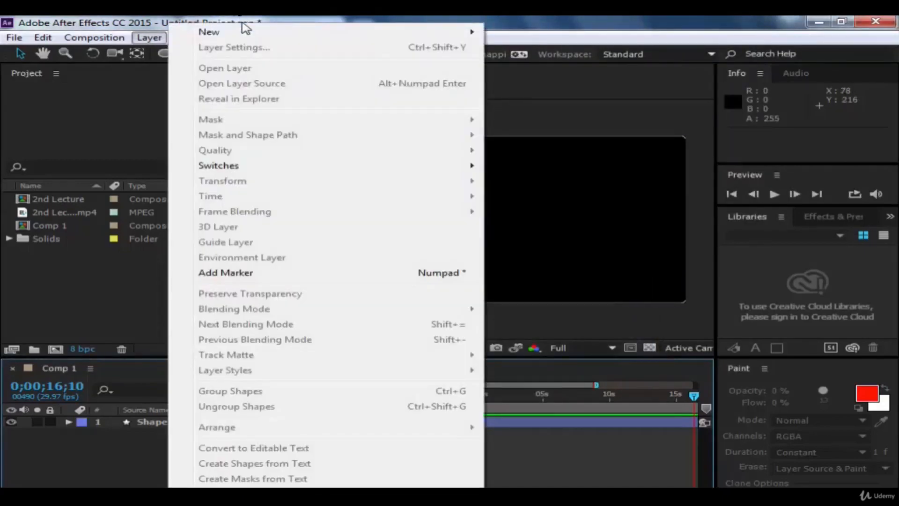
{"action": "mouse_move", "coordinate": [458, 32]}
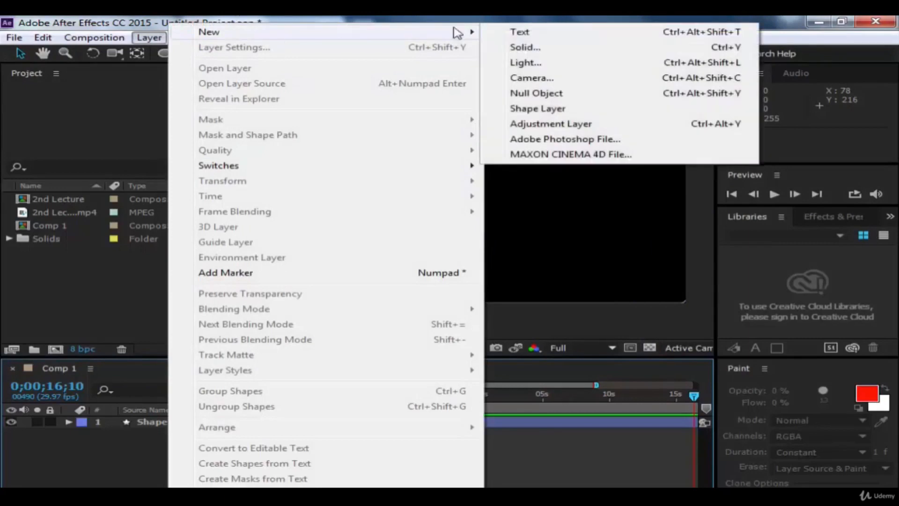
{"action": "left_click", "coordinate": [552, 114]}
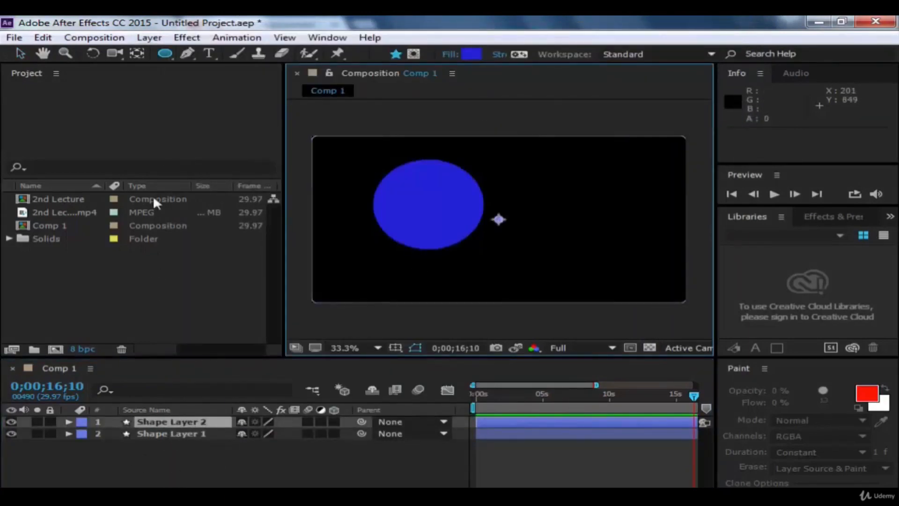
Step: Add a composition-sized pentagon to Shape Layer 2 with the Polygon tool and shift it to the right, partly overlapping the ellipse
{"action": "key", "text": "q"}
{"action": "double_click", "coordinate": [165, 55]}
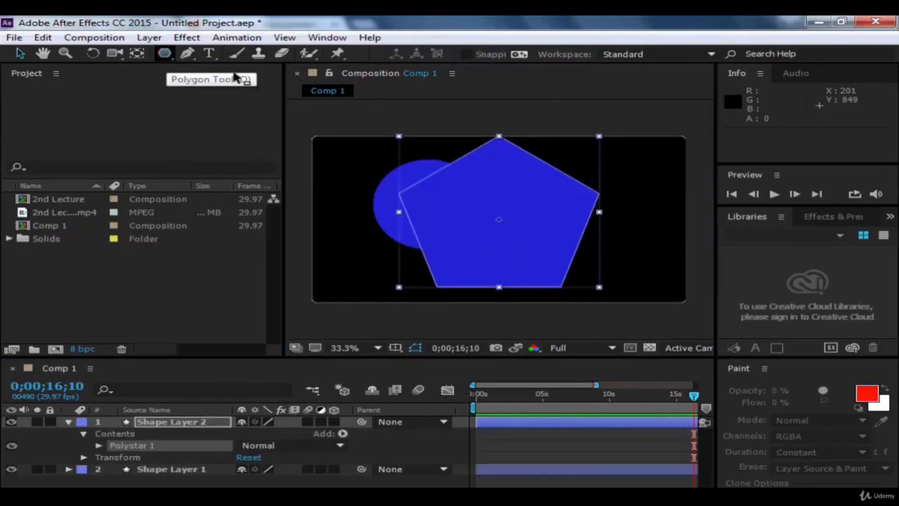
{"action": "key", "text": "v"}
{"action": "left_click_drag", "start_coordinate": [502, 181], "coordinate": [554, 186]}
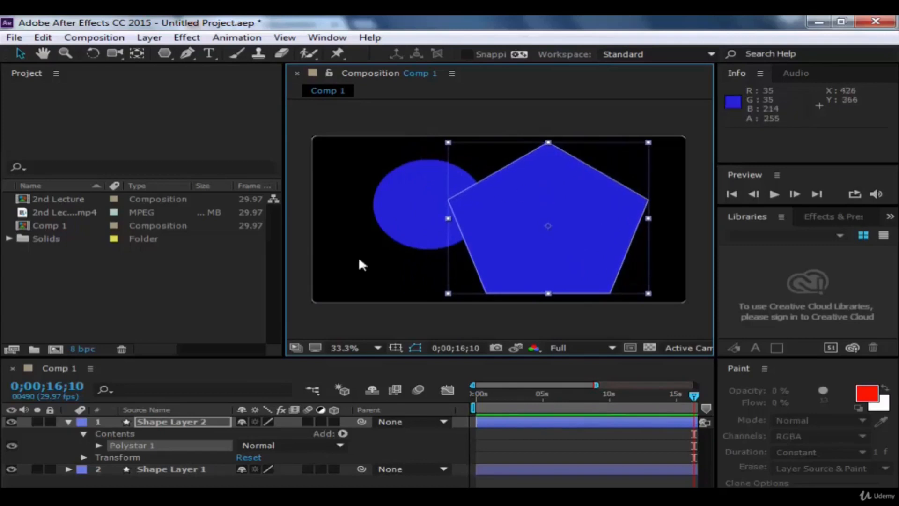
Step: Set the opacity of the pentagon's Stroke 1 to 0%, collapse its contents and deselect the shape
{"action": "left_click", "coordinate": [99, 445]}
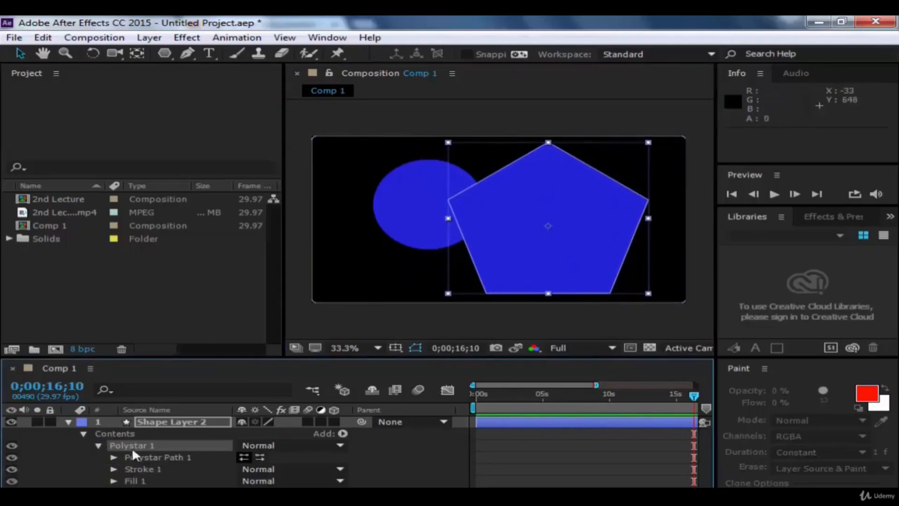
{"action": "left_click", "coordinate": [114, 469]}
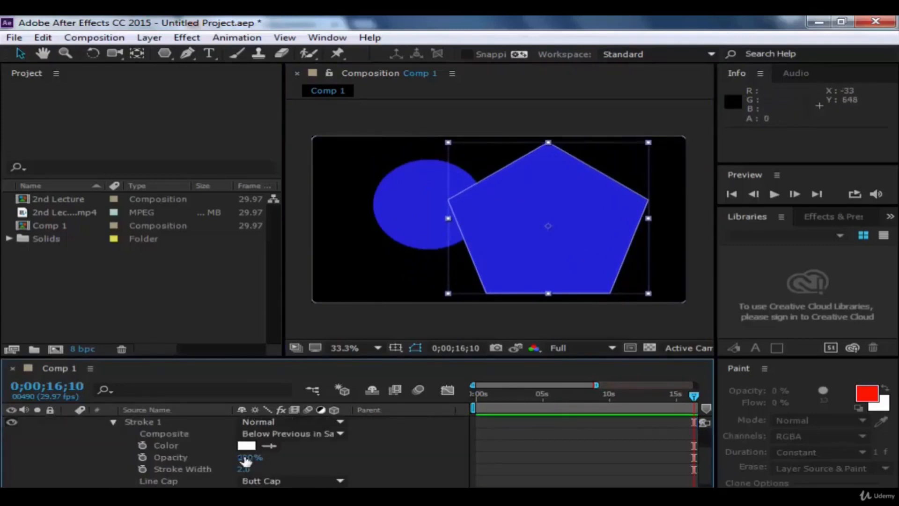
{"action": "left_click_drag", "start_coordinate": [246, 461], "coordinate": [199, 461]}
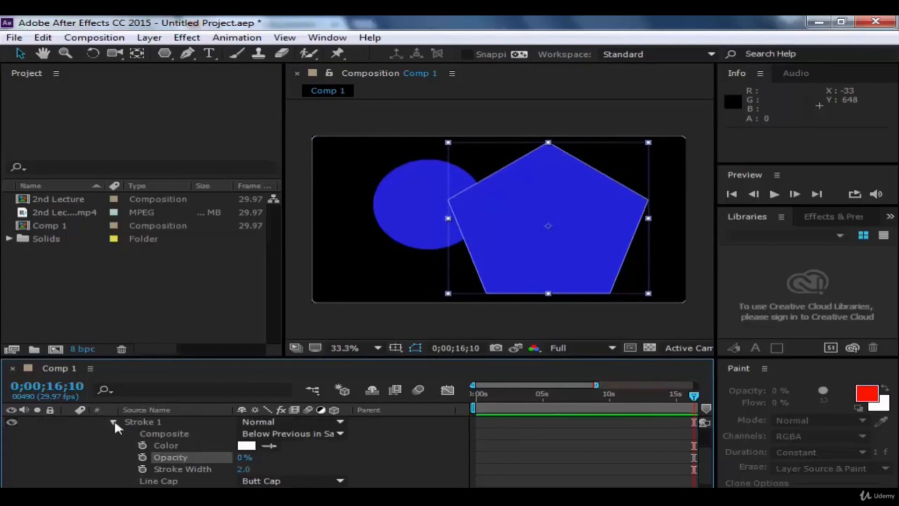
{"action": "left_click", "coordinate": [114, 421]}
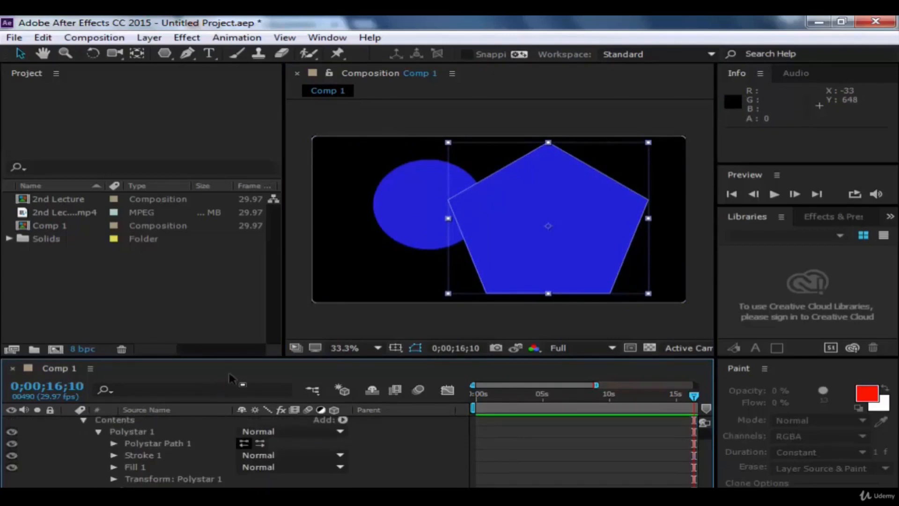
{"action": "left_click", "coordinate": [83, 420]}
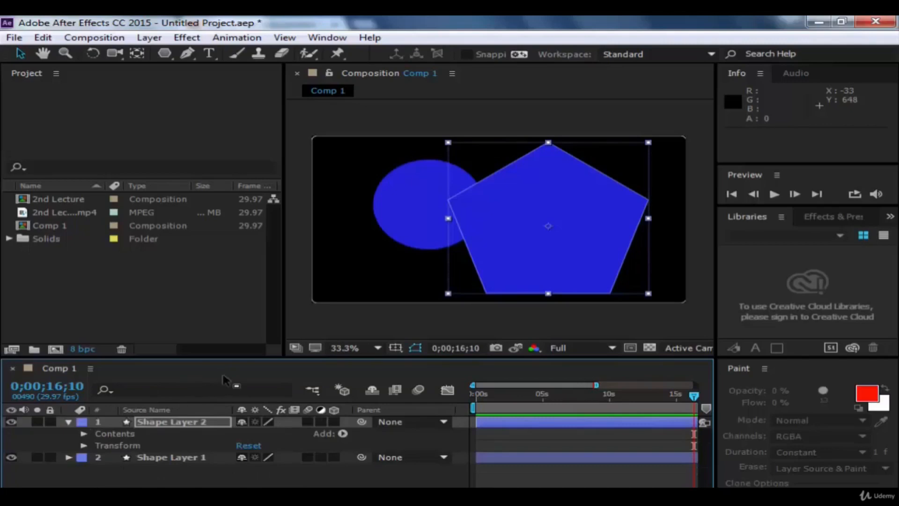
{"action": "left_click", "coordinate": [534, 101]}
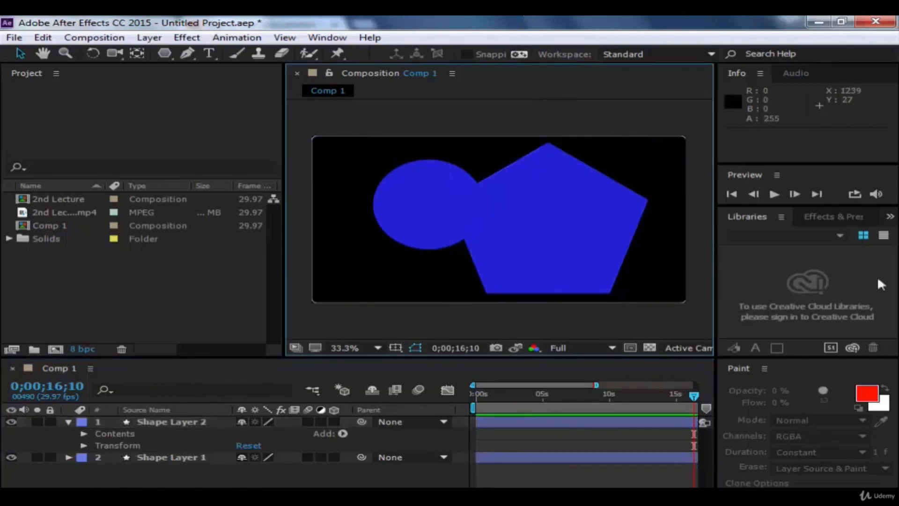
Step: Nudge the pentagon slightly up and to the right, and move the ellipse's layer to about position 850, 372 so the two shapes overlap more
{"action": "mouse_move", "coordinate": [566, 273]}
{"action": "left_mouse_down"}
{"action": "mouse_move", "coordinate": [584, 255]}
{"action": "mouse_move", "coordinate": [576, 261]}
{"action": "left_mouse_up"}
{"action": "left_click", "coordinate": [583, 103]}
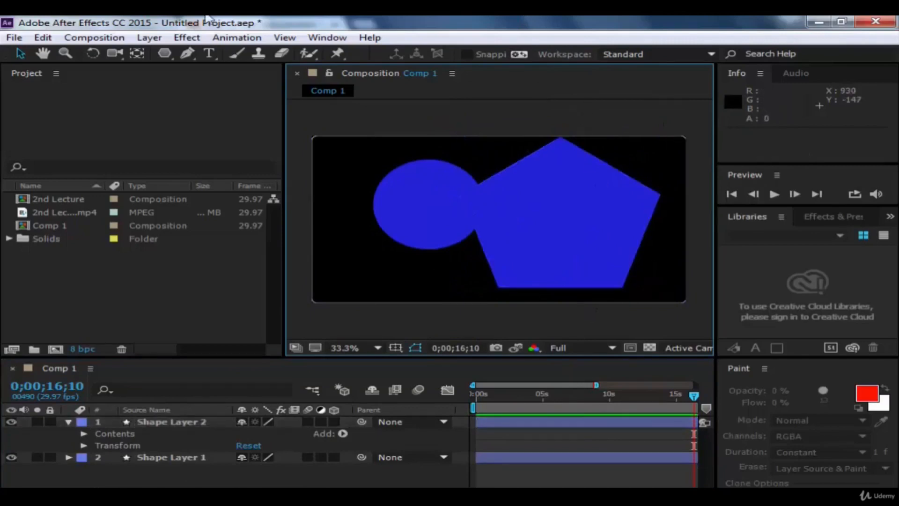
{"action": "left_click", "coordinate": [307, 53]}
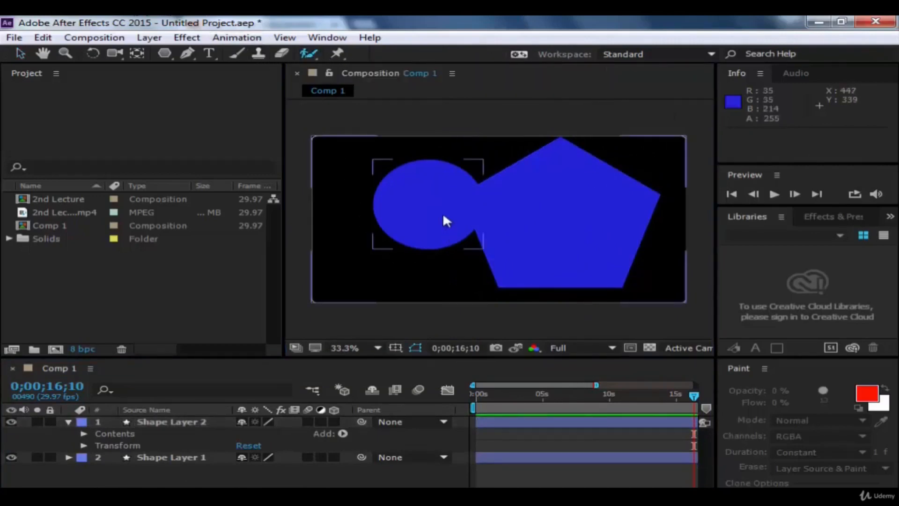
{"action": "left_click_drag", "start_coordinate": [497, 222], "coordinate": [504, 220]}
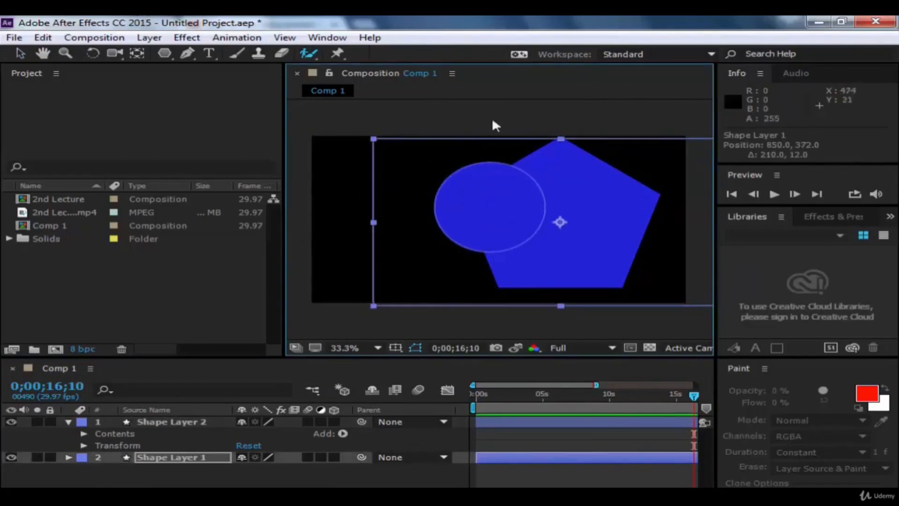
{"action": "left_click", "coordinate": [20, 53]}
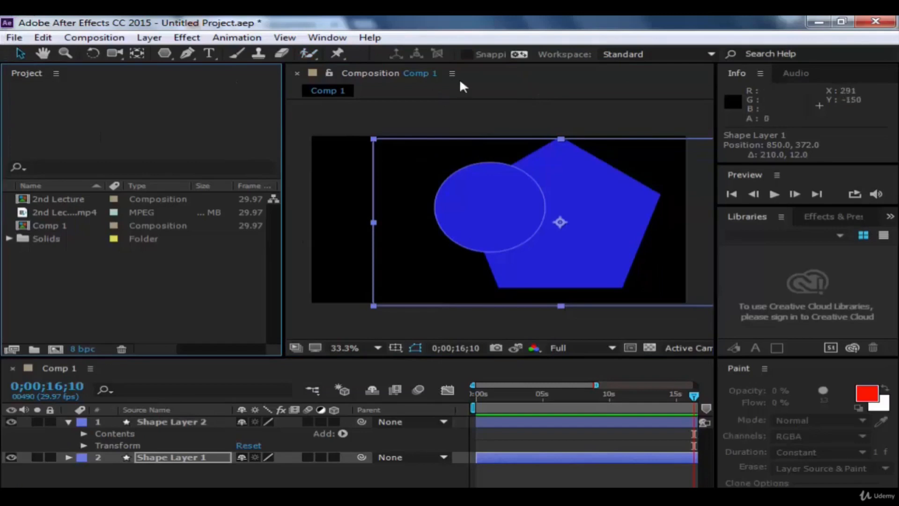
Step: Try moving the ellipse's layer onto the pentagon, to about position 1075, 456, and undo the move
{"action": "left_click", "coordinate": [467, 116]}
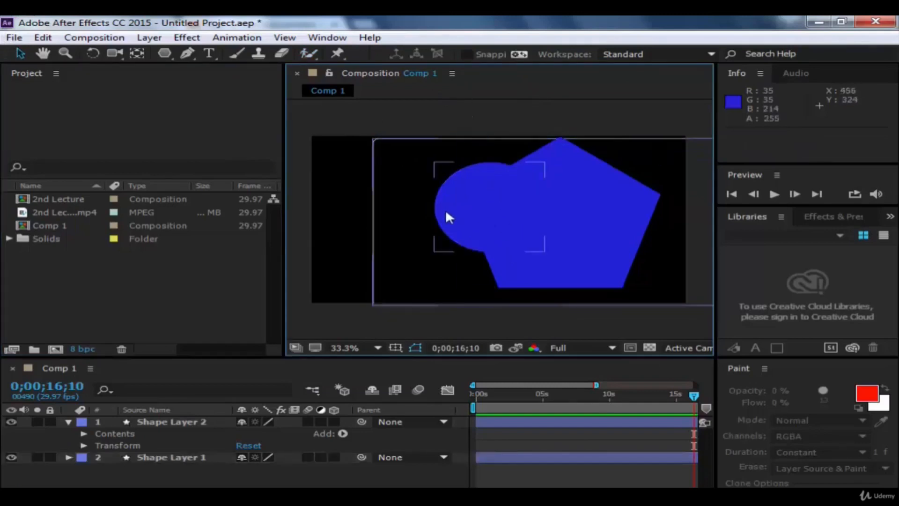
{"action": "left_click", "coordinate": [595, 218]}
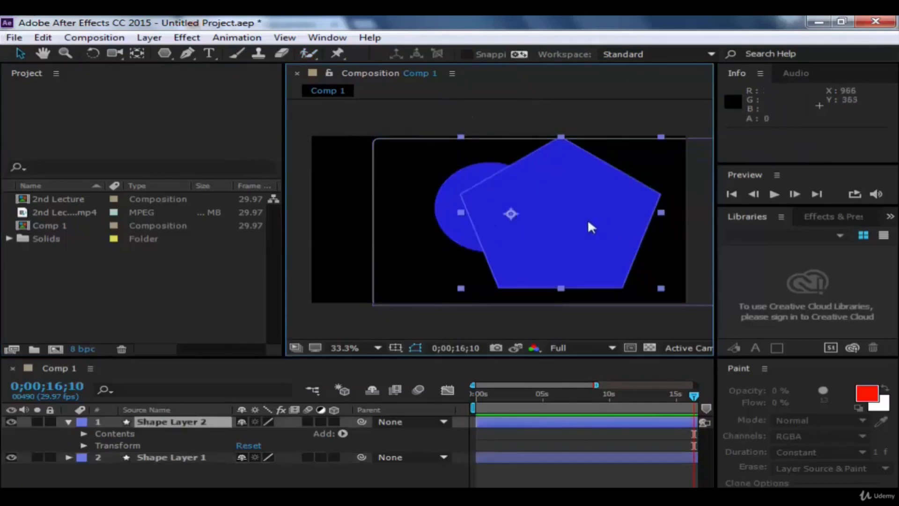
{"action": "left_click", "coordinate": [453, 173]}
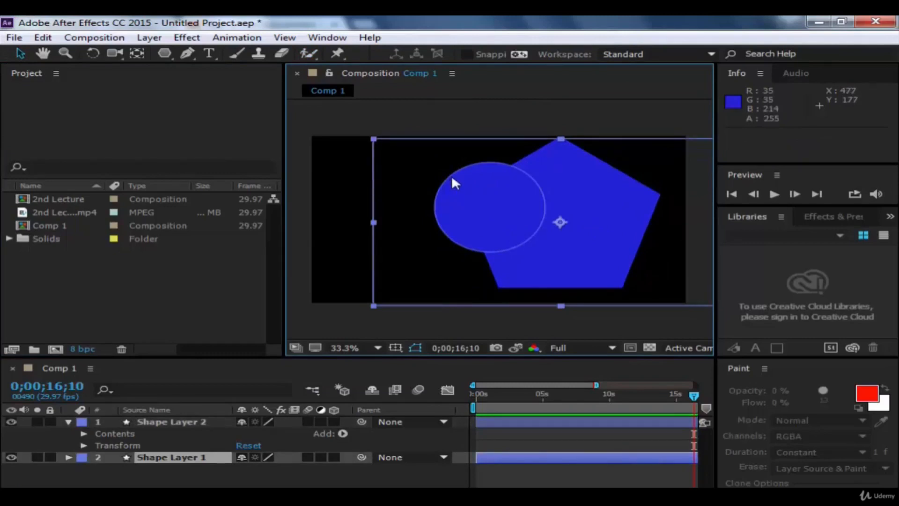
{"action": "left_click_drag", "start_coordinate": [476, 181], "coordinate": [541, 195]}
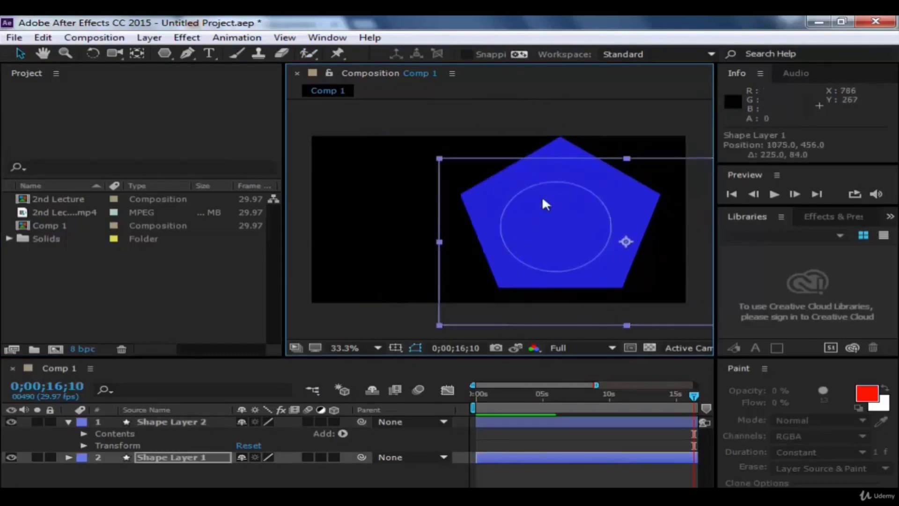
{"action": "left_click", "coordinate": [561, 103]}
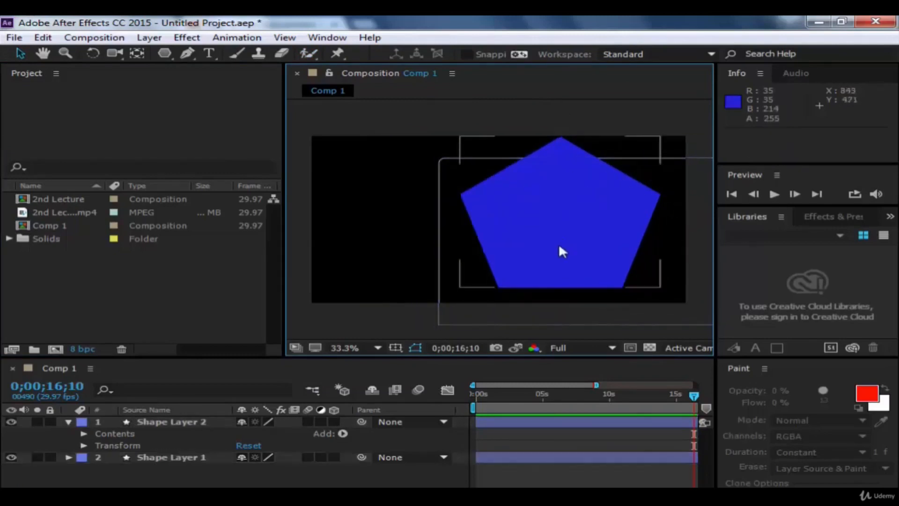
{"action": "left_click", "coordinate": [550, 226]}
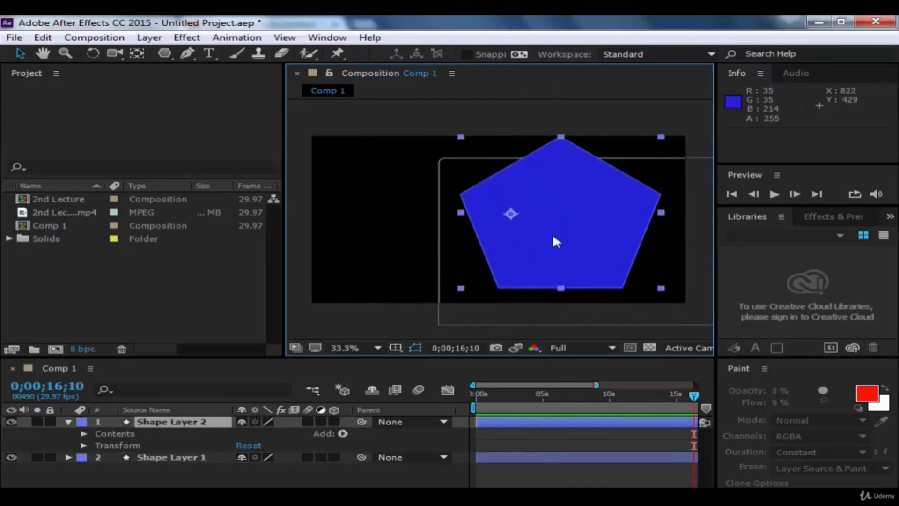
{"action": "key", "text": "ctrl+z"}
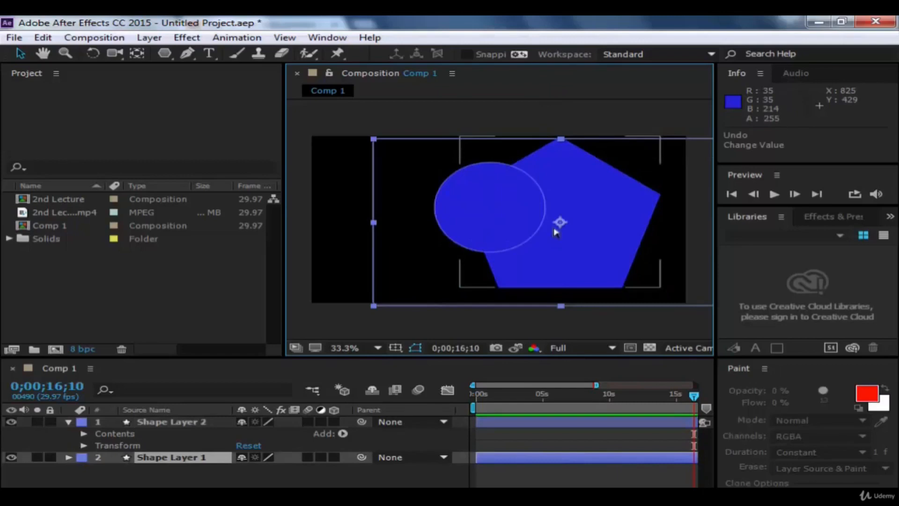
Step: Change the fill color of Ellipse 1 in Shape Layer 1 to cyan, hex 23D0D6, and deselect the layer
{"action": "left_click", "coordinate": [497, 203]}
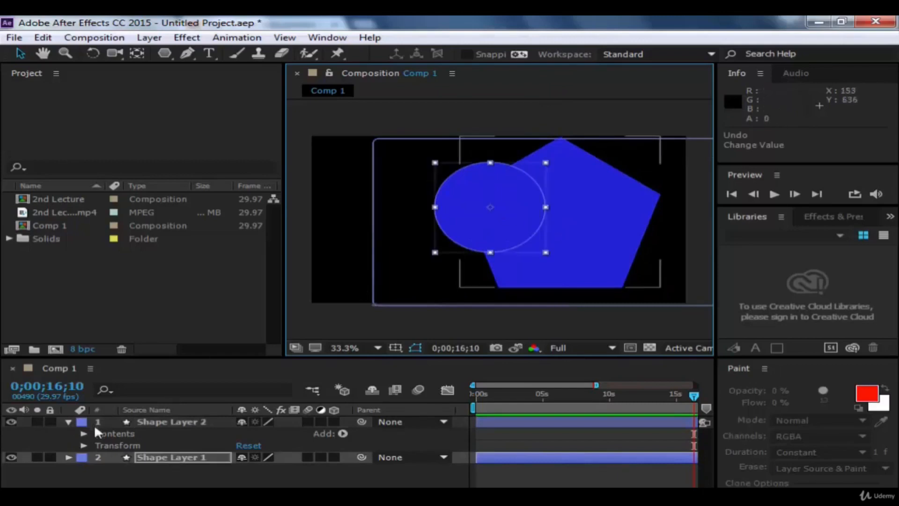
{"action": "left_click", "coordinate": [60, 455]}
{"action": "left_click", "coordinate": [69, 457]}
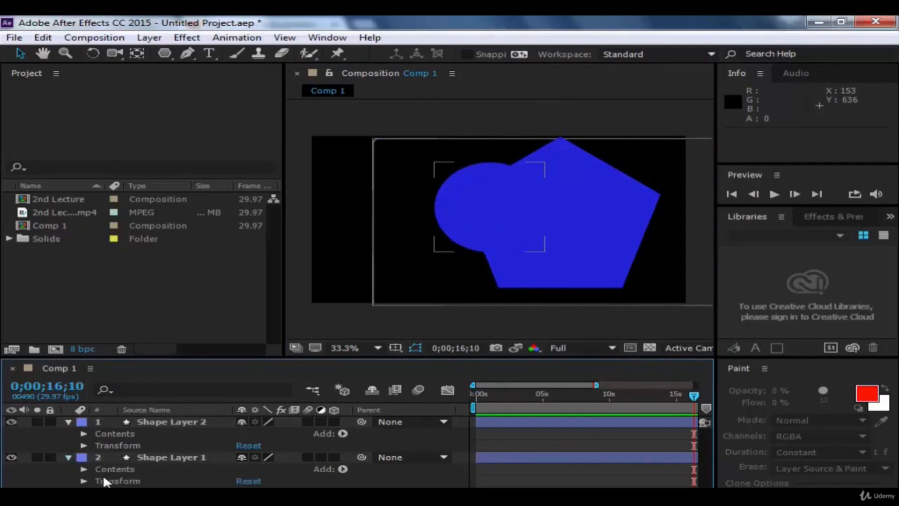
{"action": "left_click", "coordinate": [84, 469]}
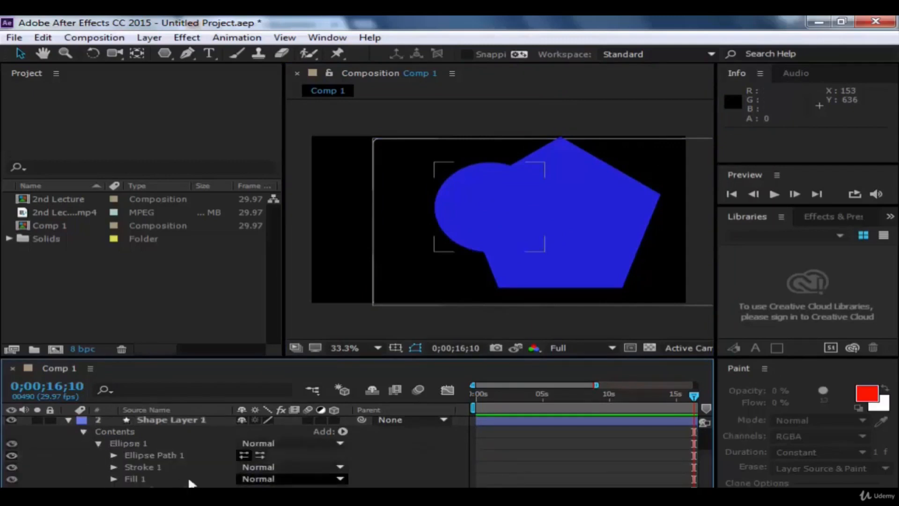
{"action": "left_click", "coordinate": [115, 478]}
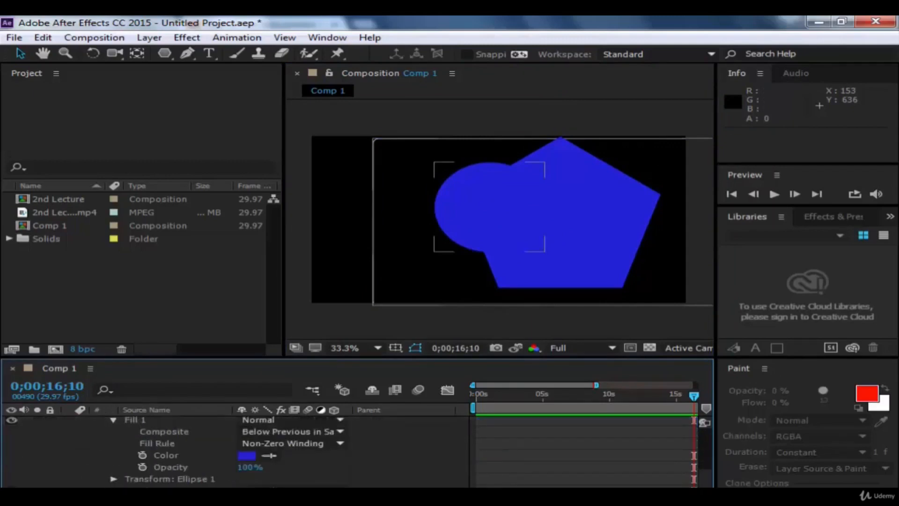
{"action": "left_click", "coordinate": [246, 455]}
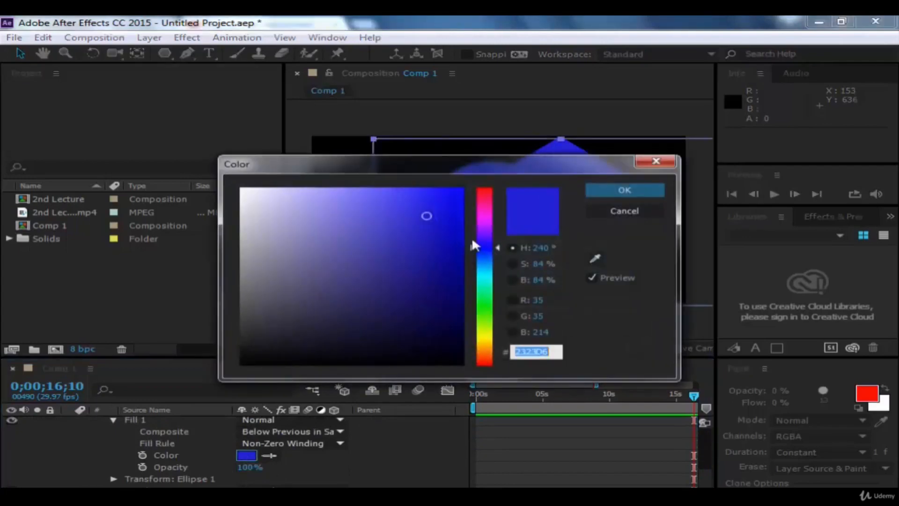
{"action": "left_click_drag", "start_coordinate": [474, 241], "coordinate": [494, 280]}
{"action": "left_click", "coordinate": [616, 190]}
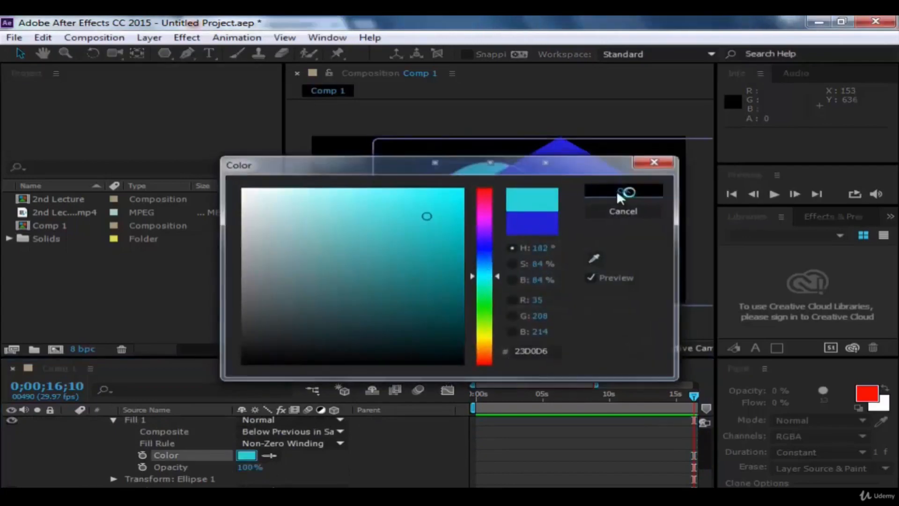
{"action": "left_click", "coordinate": [545, 107]}
Step: Move the cyan ellipse to the right until it sits completely behind the pentagon, and deselect it
{"action": "left_click", "coordinate": [457, 210]}
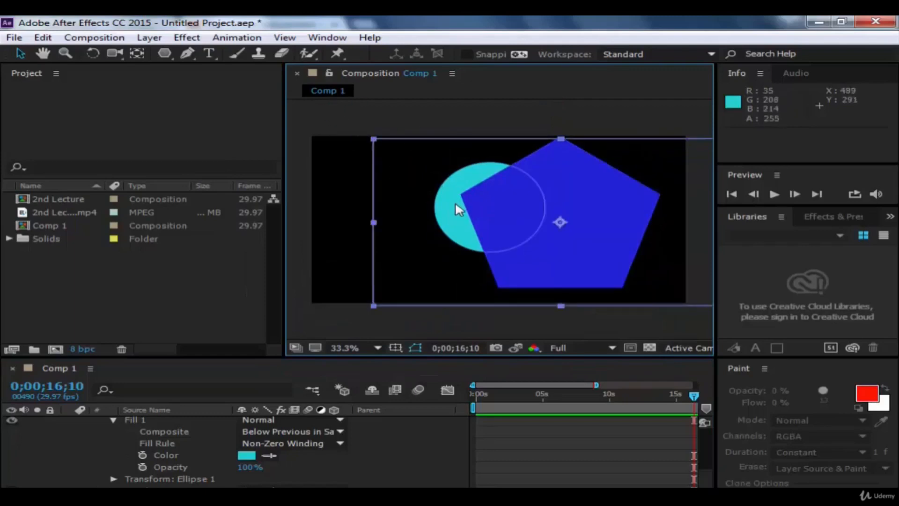
{"action": "left_click_drag", "start_coordinate": [450, 217], "coordinate": [589, 220]}
{"action": "left_click", "coordinate": [534, 108]}
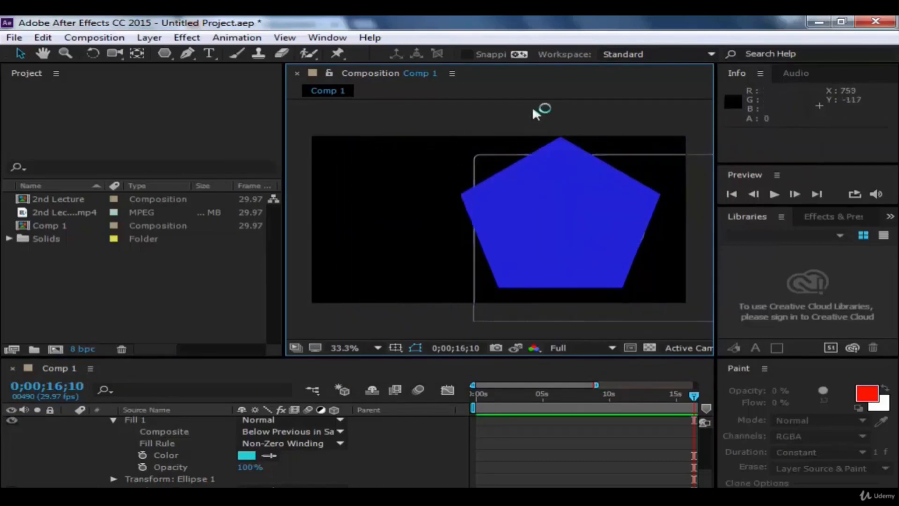
{"action": "left_click", "coordinate": [304, 54]}
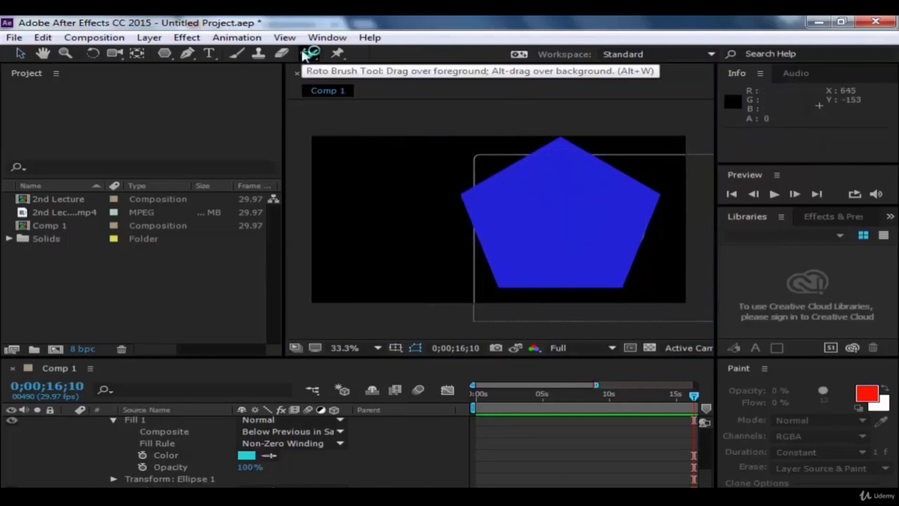
{"action": "left_click", "coordinate": [303, 54], "text": "alt"}
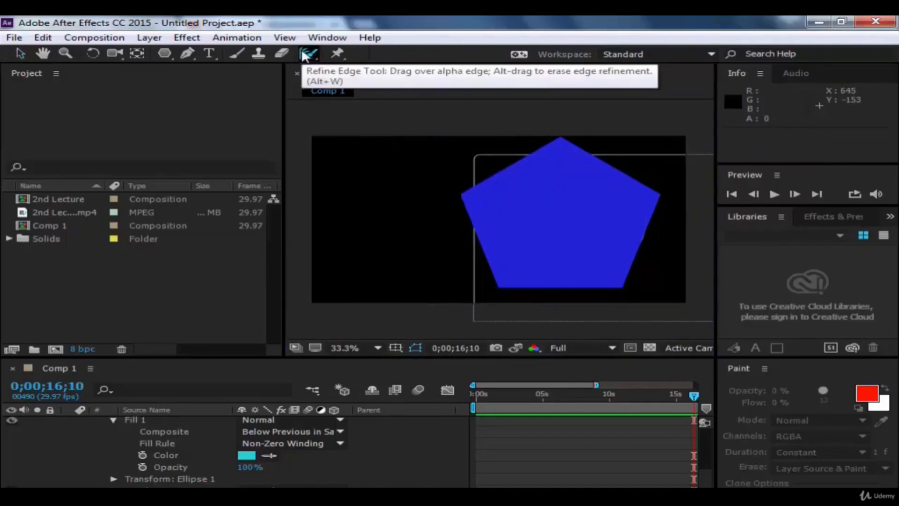
{"action": "left_click", "coordinate": [304, 54], "text": "alt"}
{"action": "left_click", "coordinate": [303, 54], "text": "alt"}
{"action": "left_click", "coordinate": [304, 54], "text": "alt"}
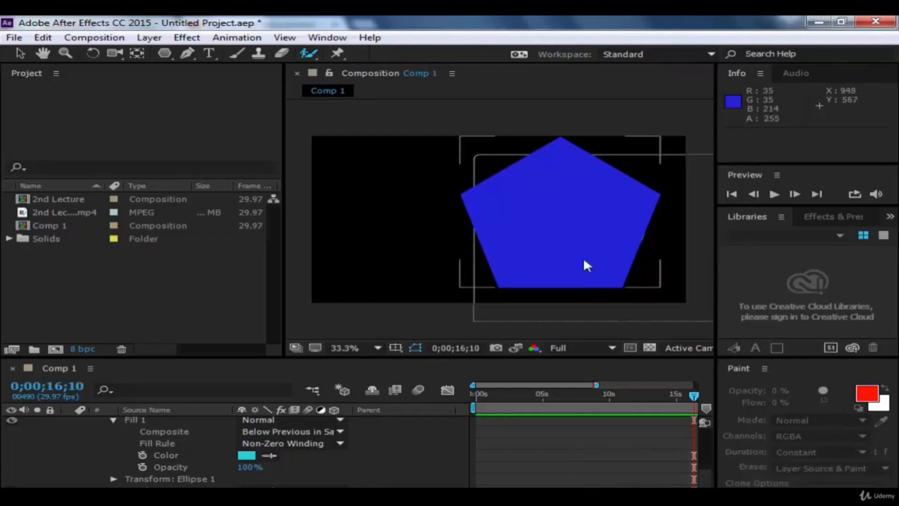
Step: Move the pentagon's layer to about position 295, 309 and the ellipse's layer to about 1081, 447, partly behind the pentagon
{"action": "left_click_drag", "start_coordinate": [591, 210], "coordinate": [479, 208]}
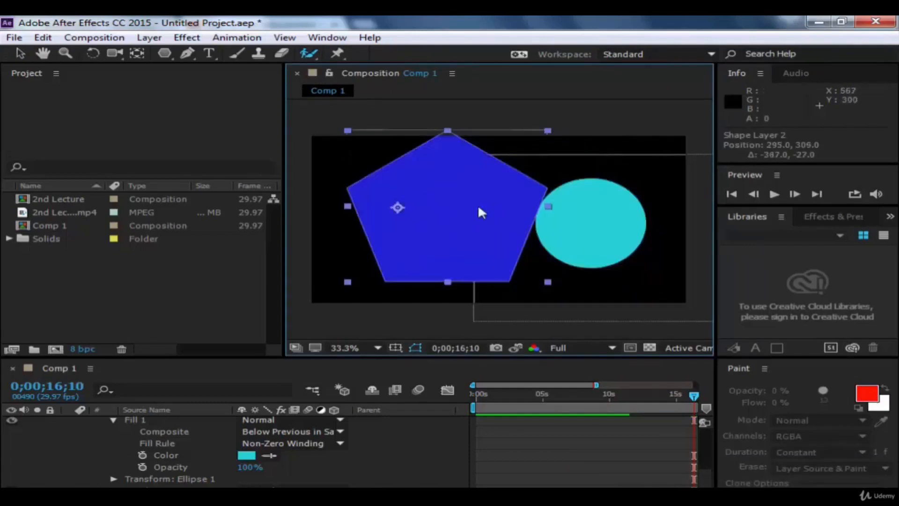
{"action": "left_click_drag", "start_coordinate": [570, 219], "coordinate": [537, 218]}
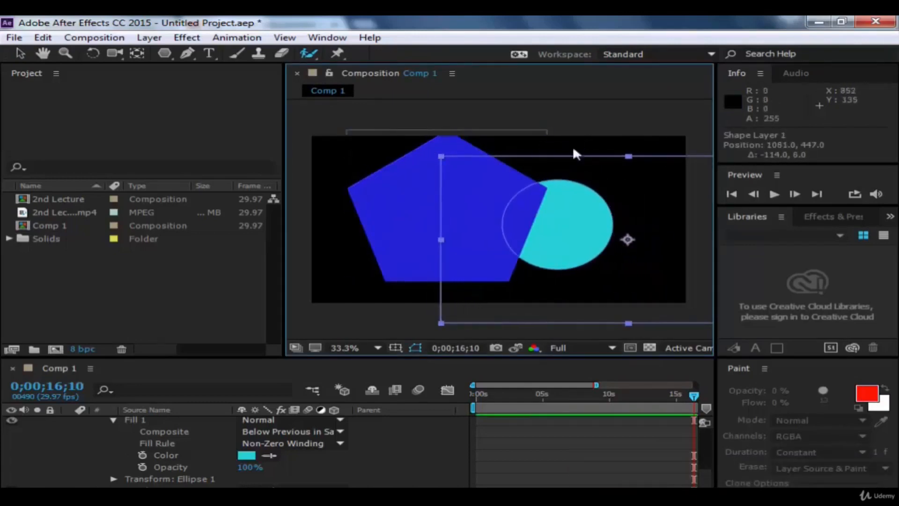
{"action": "left_click", "coordinate": [598, 107]}
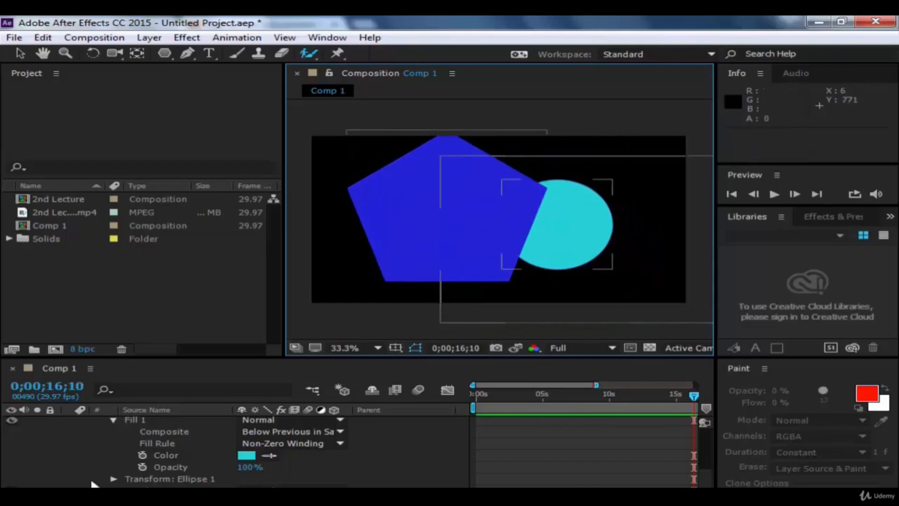
Step: Collapse the open layer properties, reorder Shape Layer 1 above Shape Layer 2, and move the ellipse over the pentagon to about position 754, 564
{"action": "left_click", "coordinate": [113, 419]}
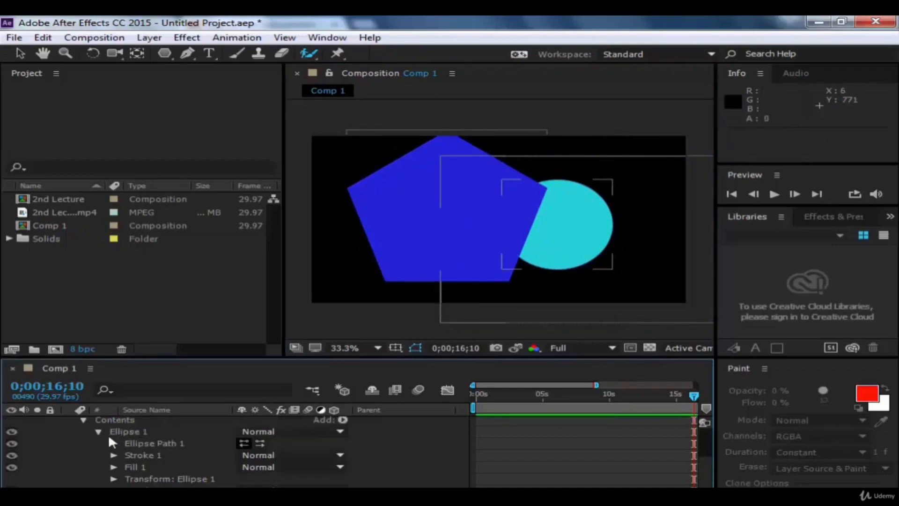
{"action": "left_click", "coordinate": [83, 418]}
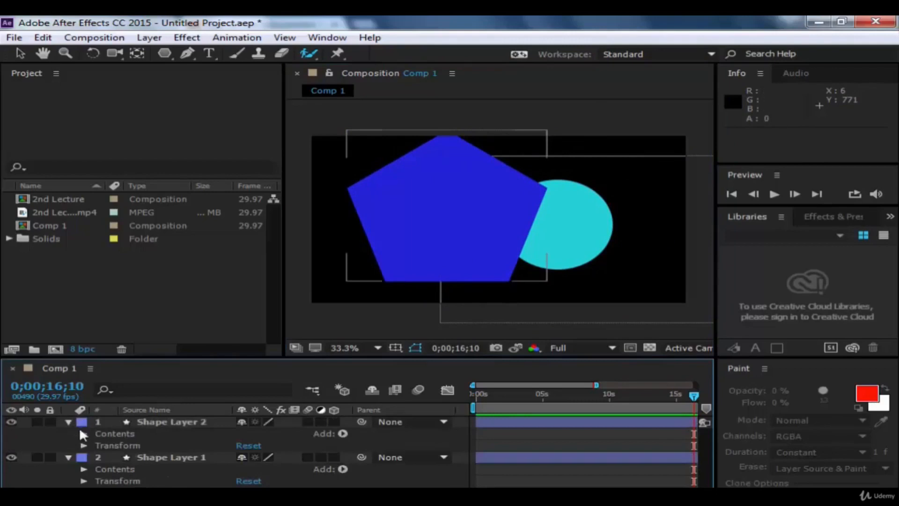
{"action": "left_click", "coordinate": [67, 421]}
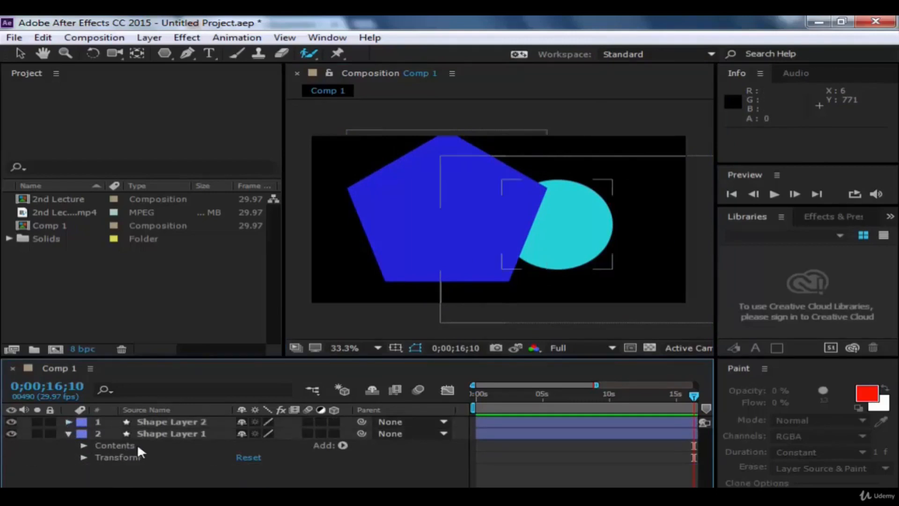
{"action": "left_click_drag", "start_coordinate": [131, 435], "coordinate": [117, 419]}
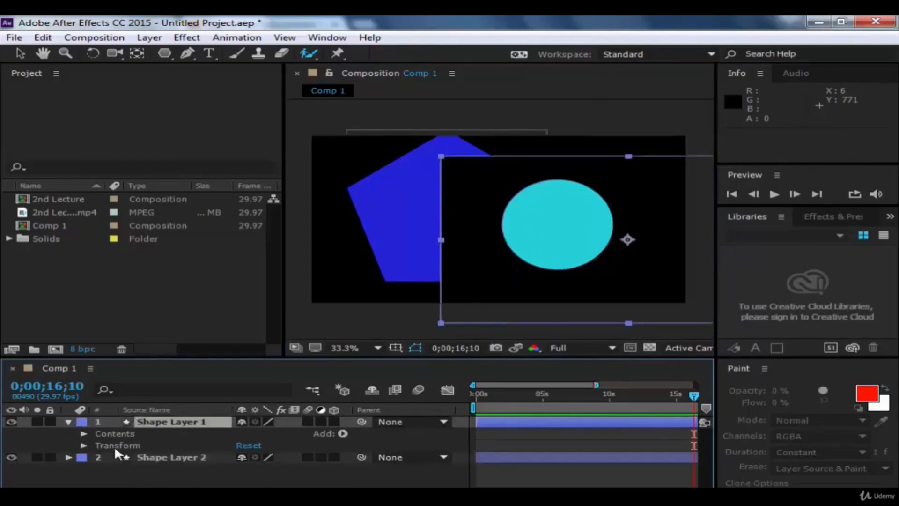
{"action": "left_click", "coordinate": [567, 113]}
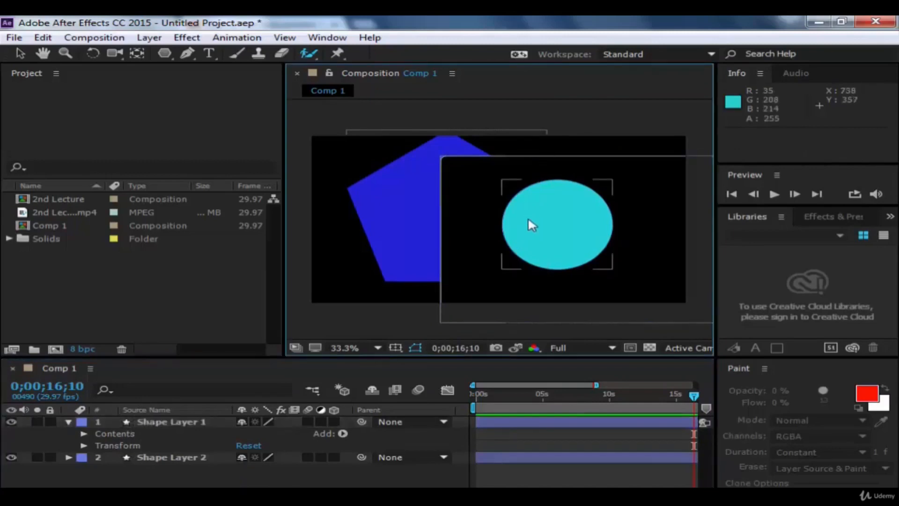
{"action": "left_click_drag", "start_coordinate": [482, 218], "coordinate": [460, 215]}
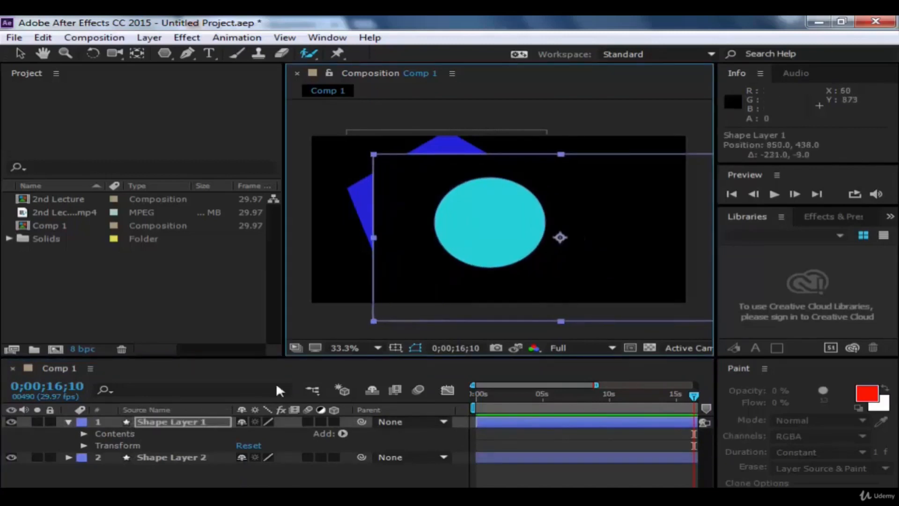
{"action": "left_click_drag", "start_coordinate": [482, 251], "coordinate": [450, 273]}
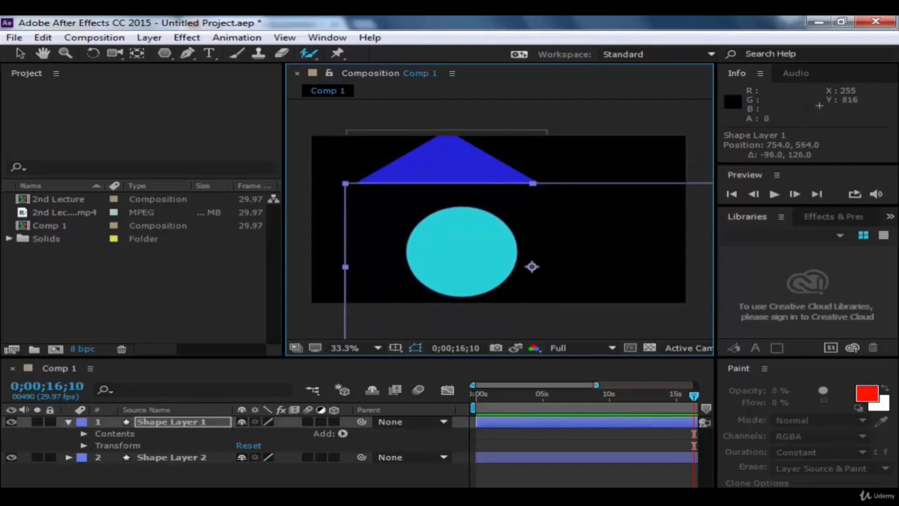
Step: Undo the layer reordering and the moves of both shapes, back to the cyan ellipse partly behind the pentagon
{"action": "key", "text": "ctrl+z"}
{"action": "key", "text": "ctrl+z"}
{"action": "key", "text": "ctrl+z"}
{"action": "key", "text": "ctrl+z"}
{"action": "key", "text": "ctrl+z"}
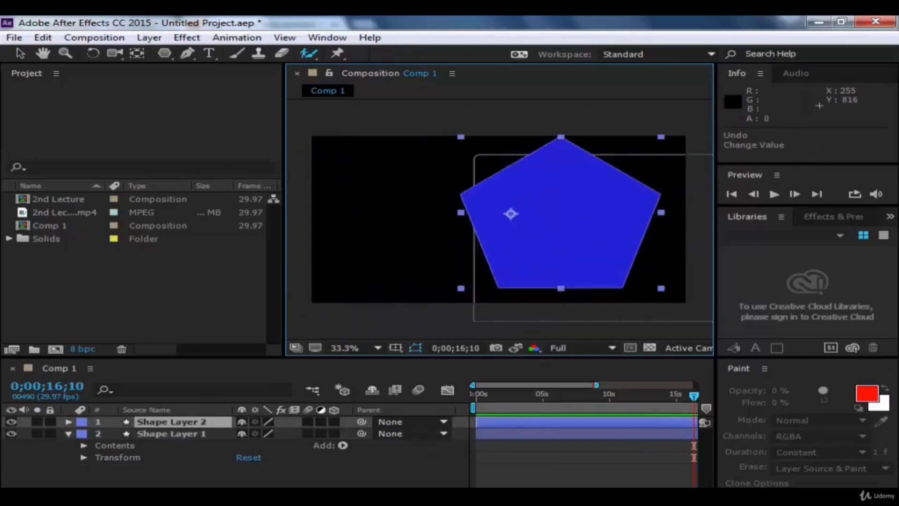
{"action": "key", "text": "ctrl+z"}
{"action": "key", "text": "ctrl+z"}
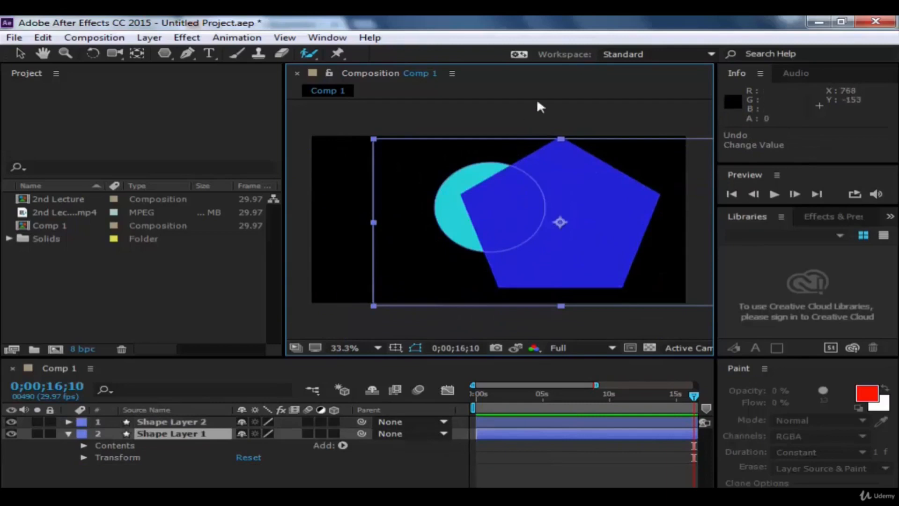
Step: Delete the pentagon's and the ellipse's shape layers from Comp 1 and switch back to the Selection tool
{"action": "left_click", "coordinate": [469, 202]}
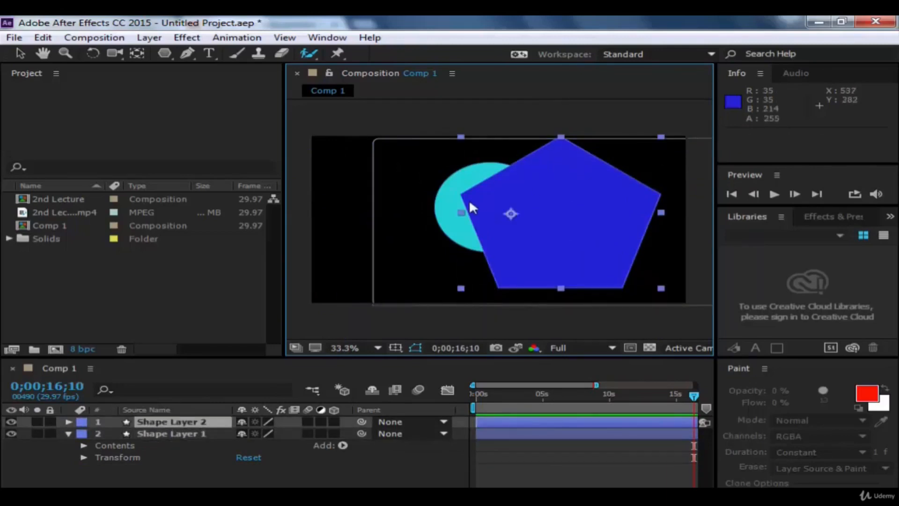
{"action": "key", "text": "Delete"}
{"action": "left_click", "coordinate": [468, 203]}
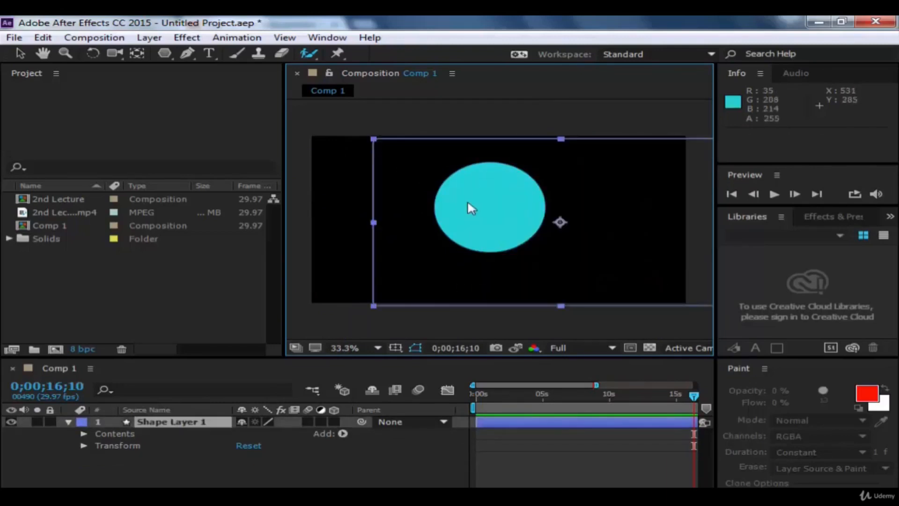
{"action": "key", "text": "Delete"}
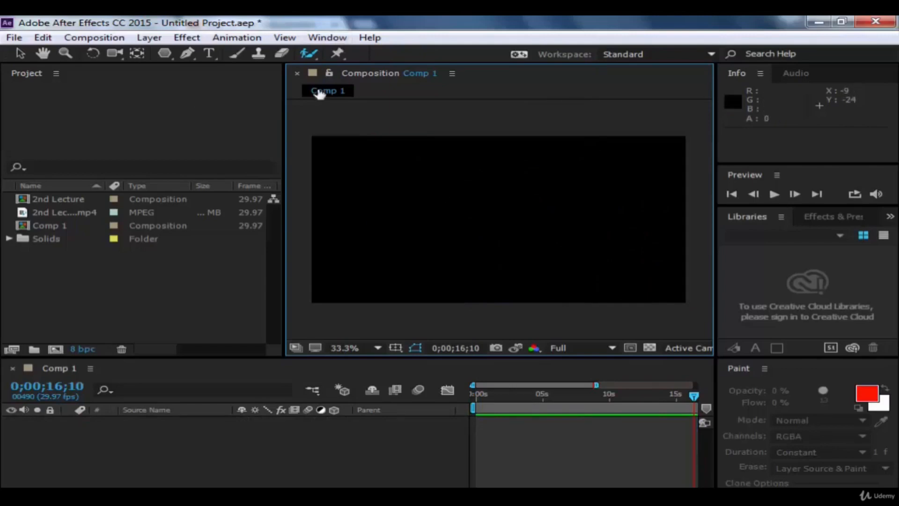
{"action": "left_click", "coordinate": [20, 53]}
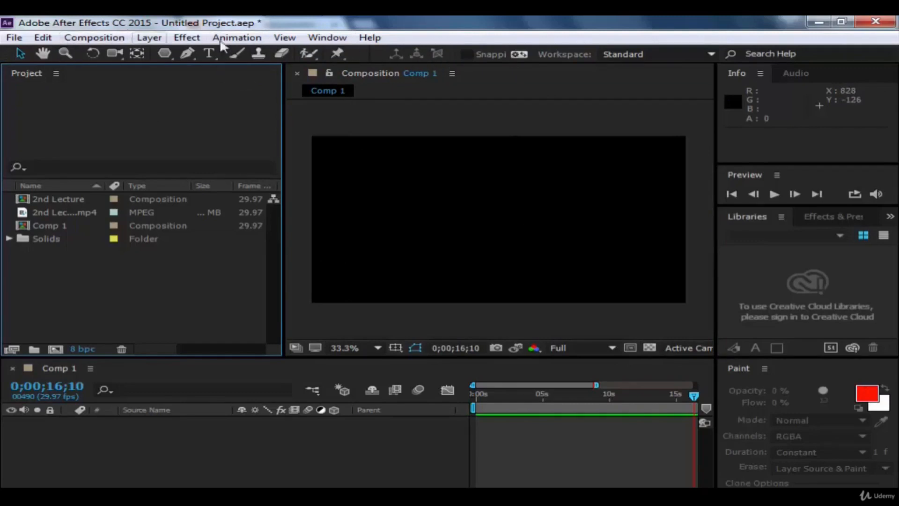
{"action": "left_click", "coordinate": [247, 37]}
{"action": "left_click", "coordinate": [250, 41]}
{"action": "left_click", "coordinate": [250, 41]}
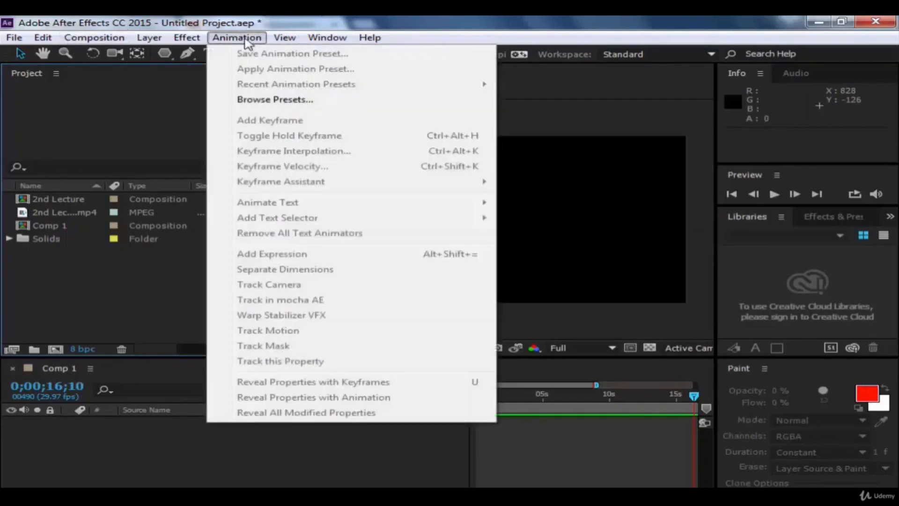
Step: Try to browse the presets from the Animation commands, and look through the Animation Presets and its Backgrounds folder in Effects & Presets
{"action": "left_click", "coordinate": [308, 99]}
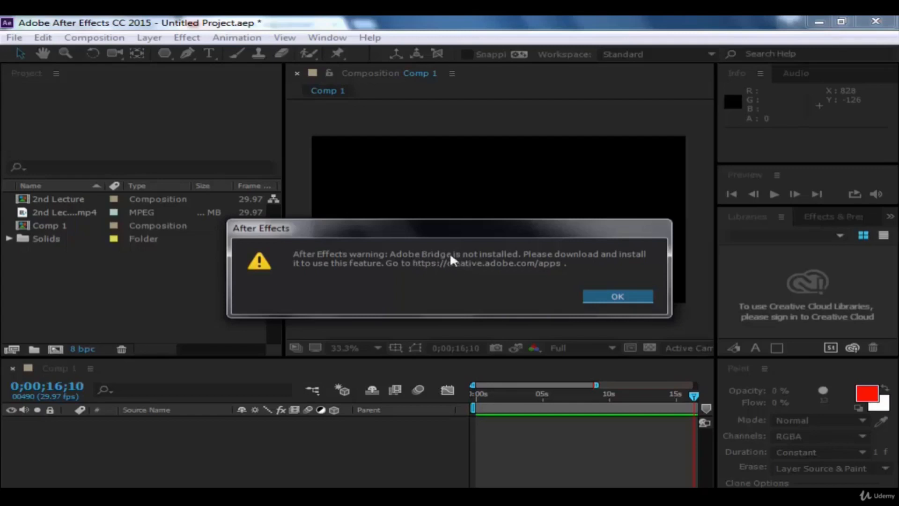
{"action": "left_click", "coordinate": [608, 294]}
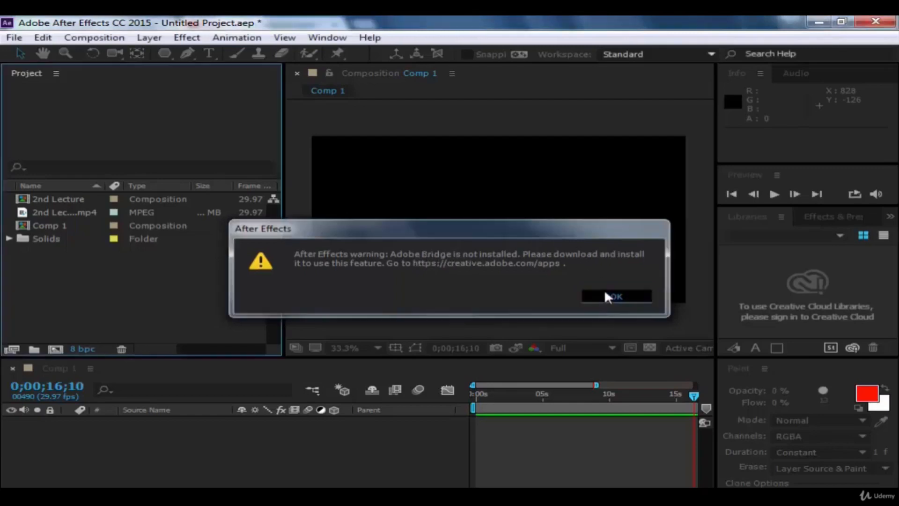
{"action": "left_click", "coordinate": [833, 218]}
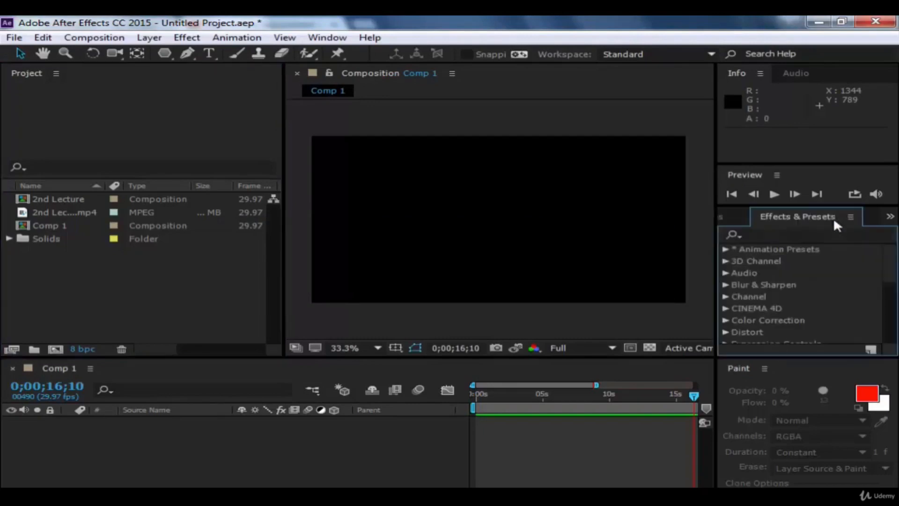
{"action": "left_click", "coordinate": [726, 249]}
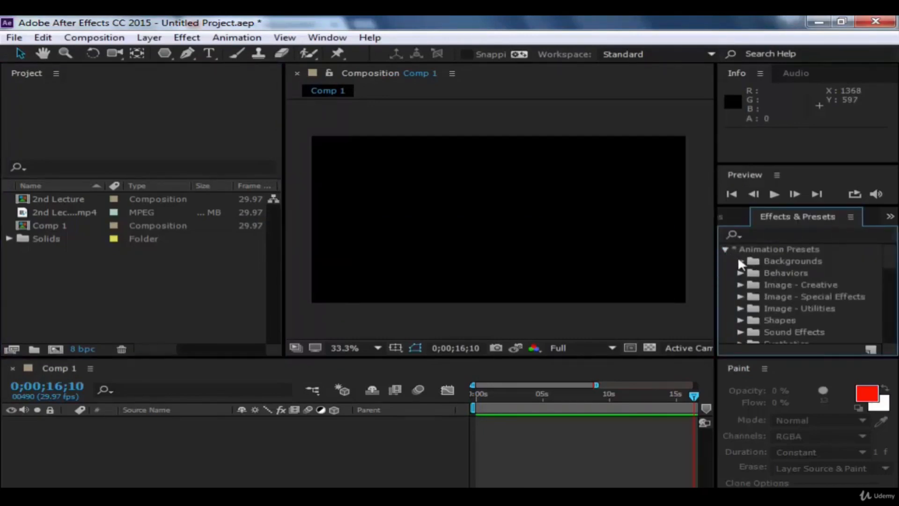
{"action": "left_click", "coordinate": [740, 261]}
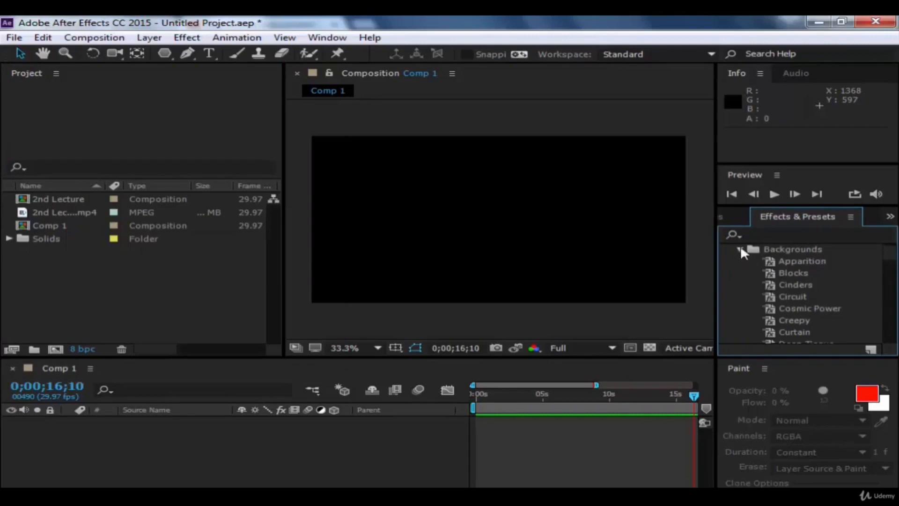
{"action": "left_click", "coordinate": [740, 248]}
{"action": "scroll", "coordinate": [739, 277], "scroll_direction": "up", "scroll_amount": 1}
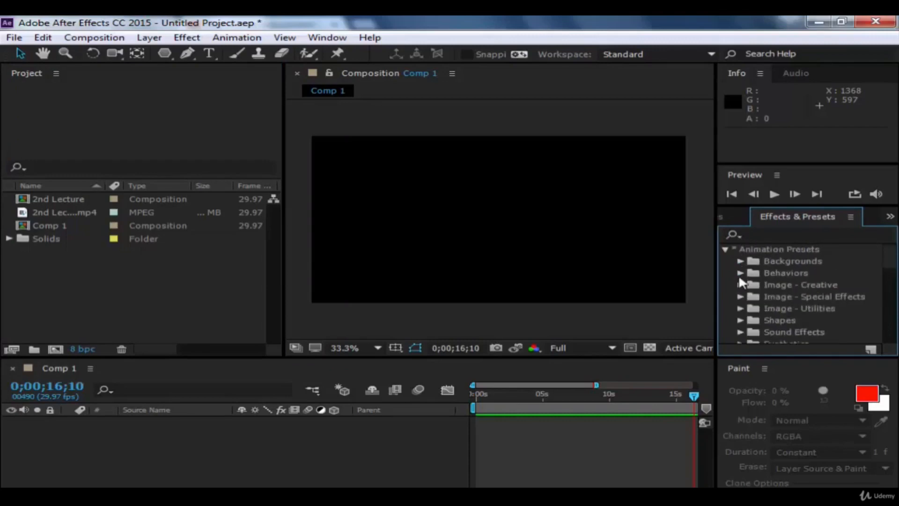
{"action": "left_click", "coordinate": [726, 248]}
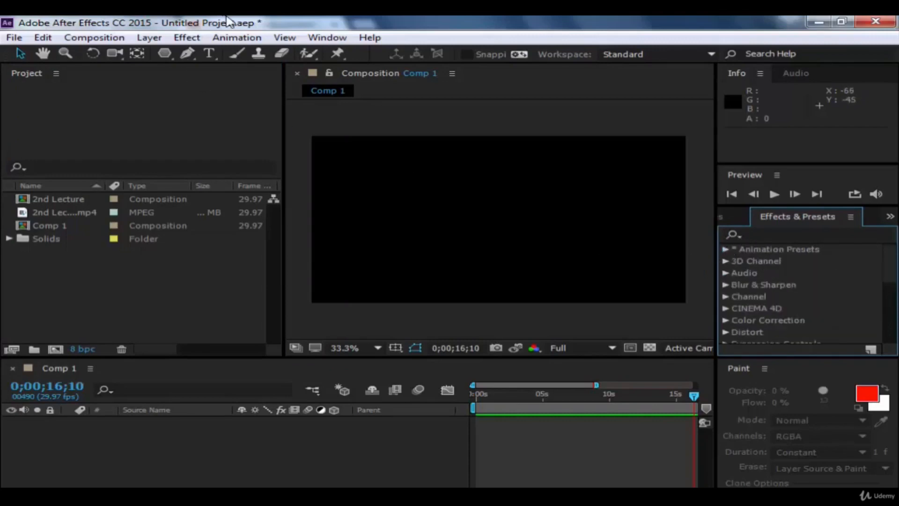
{"action": "left_click", "coordinate": [236, 37]}
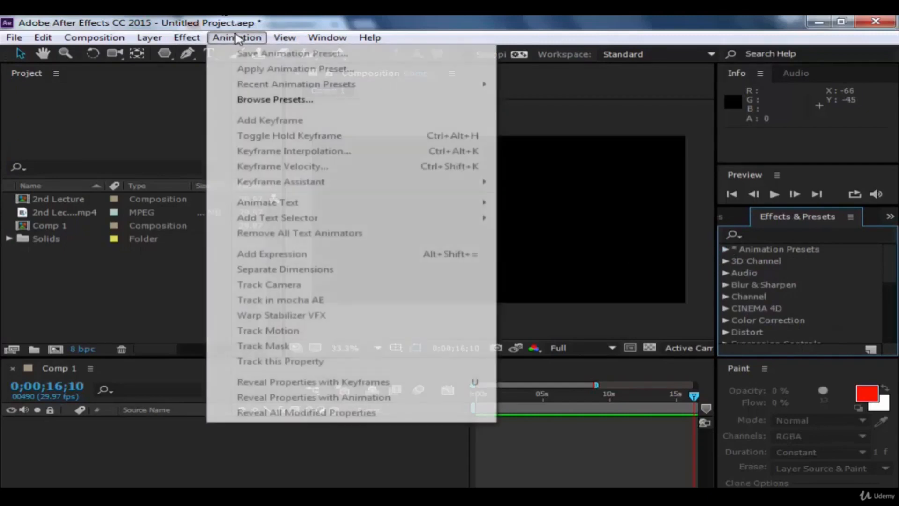
{"action": "left_click", "coordinate": [688, 134]}
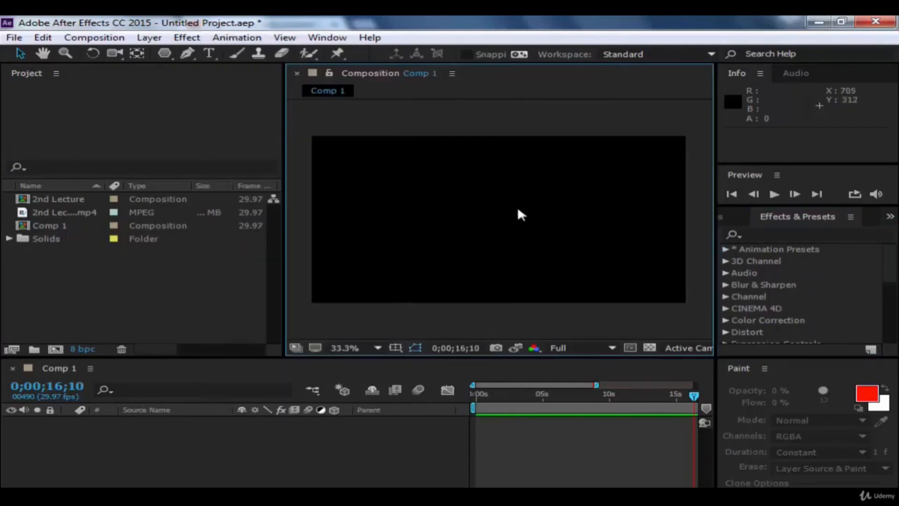
{"action": "left_click", "coordinate": [235, 37]}
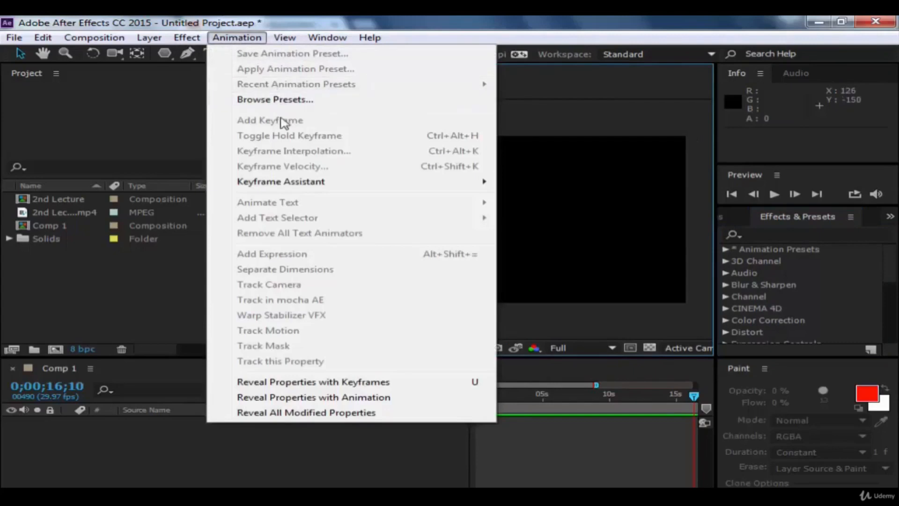
{"action": "mouse_move", "coordinate": [356, 184]}
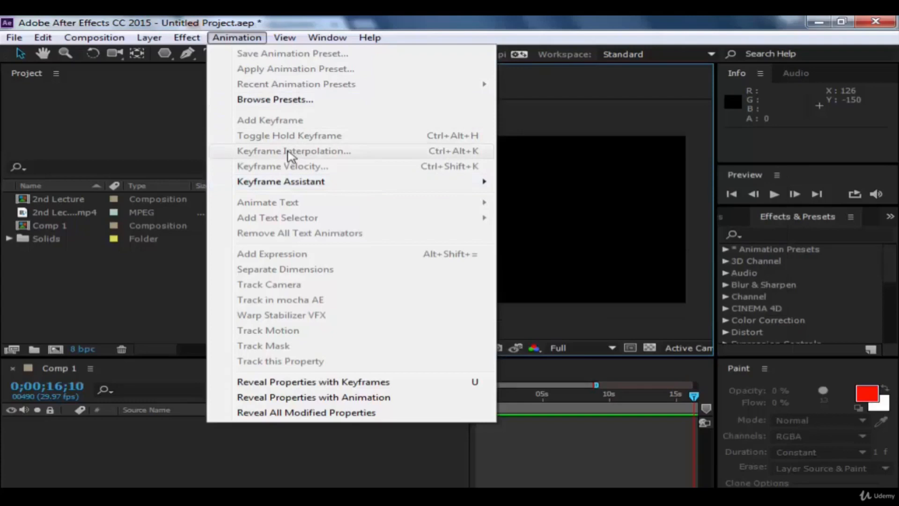
{"action": "left_click", "coordinate": [587, 123]}
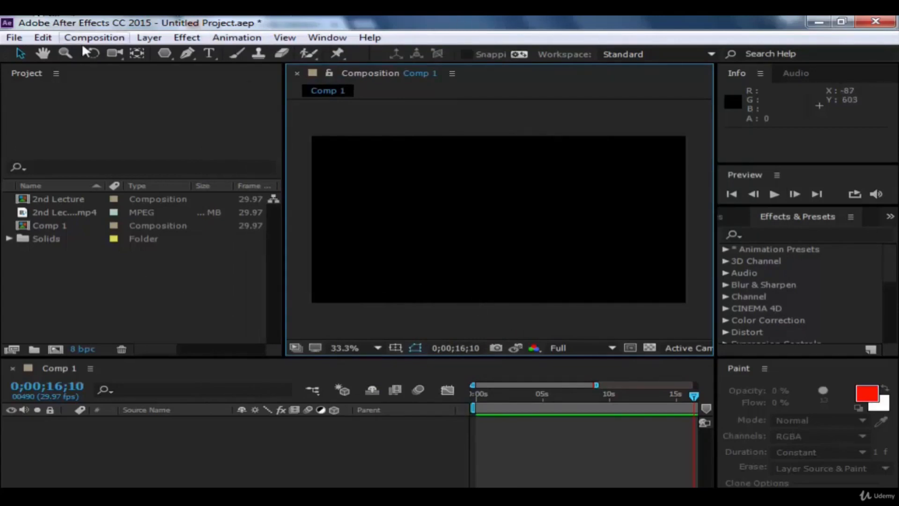
{"action": "left_click", "coordinate": [149, 38]}
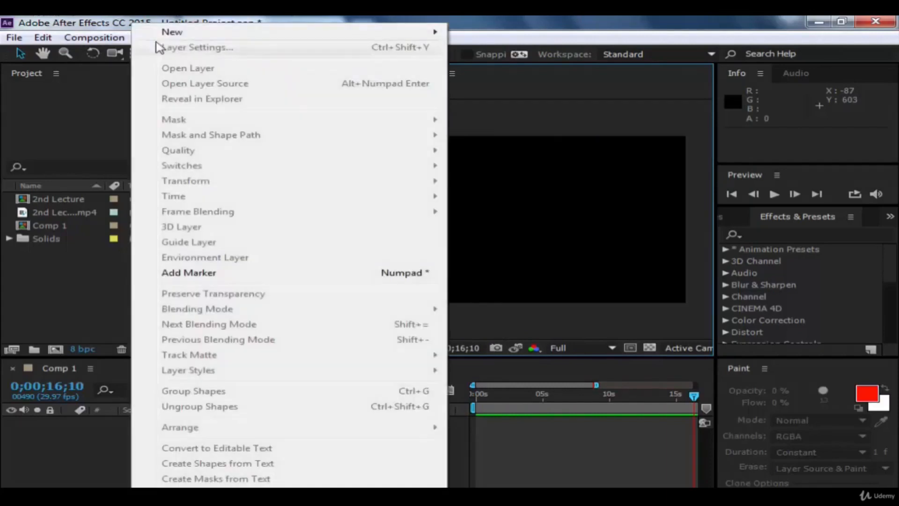
{"action": "left_click", "coordinate": [97, 109]}
Step: Draw a blue pentagon in Comp 1 and fit it fully inside the frame, left of centre, at a slightly smaller size
{"action": "left_click", "coordinate": [161, 52]}
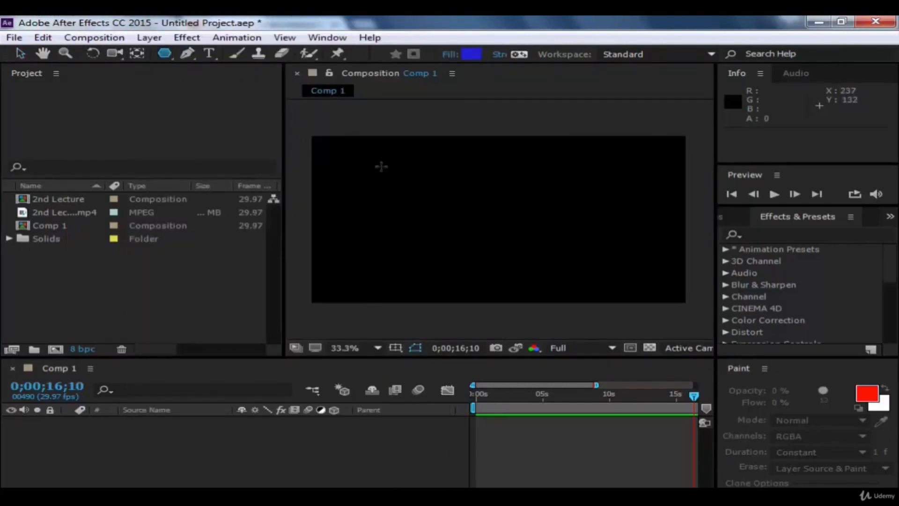
{"action": "left_click_drag", "start_coordinate": [380, 166], "coordinate": [307, 195]}
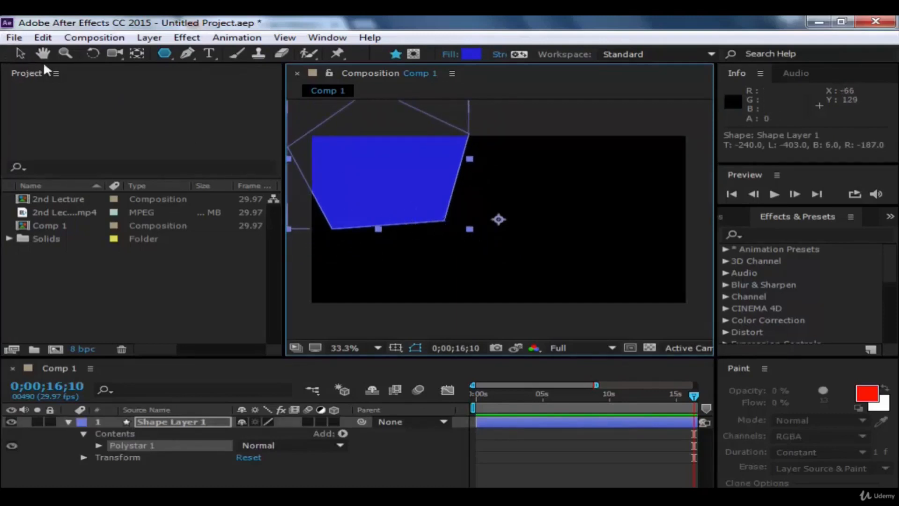
{"action": "left_click", "coordinate": [18, 52]}
{"action": "left_click_drag", "start_coordinate": [395, 197], "coordinate": [495, 248]}
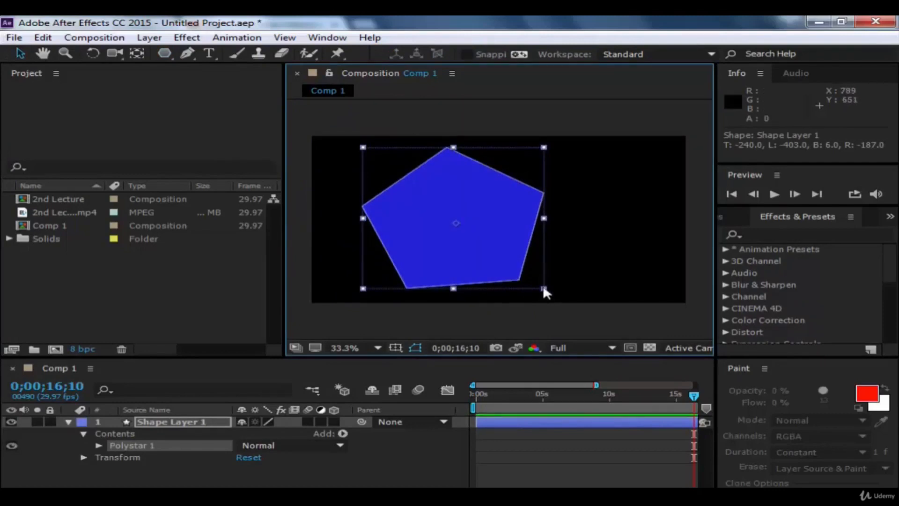
{"action": "left_click_drag", "start_coordinate": [543, 288], "coordinate": [527, 275]}
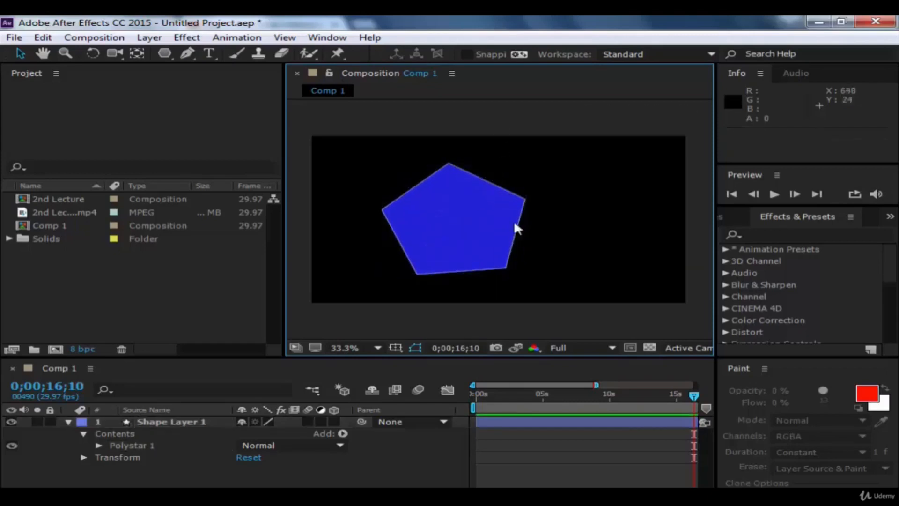
Step: Move the pentagon's layer to about position 574, 306 and scale the layer down to about 53%
{"action": "left_click_drag", "start_coordinate": [475, 240], "coordinate": [451, 225]}
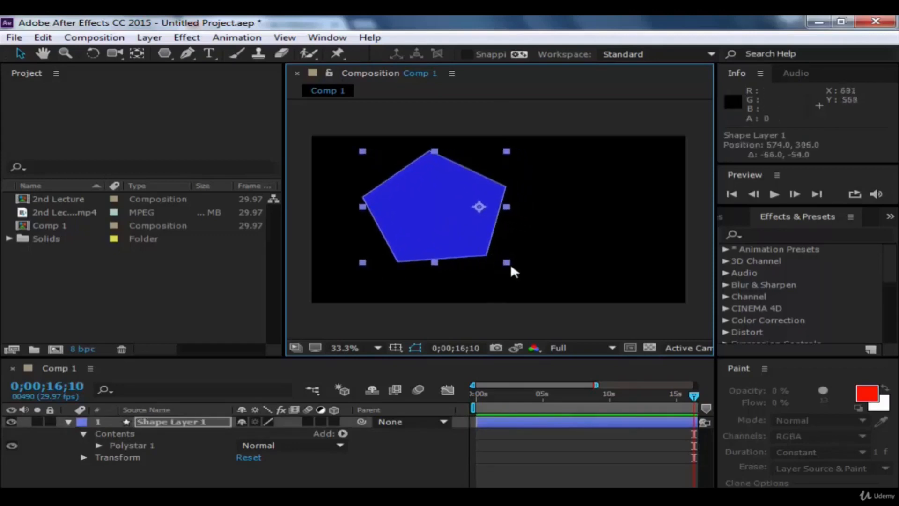
{"action": "left_click", "coordinate": [509, 263]}
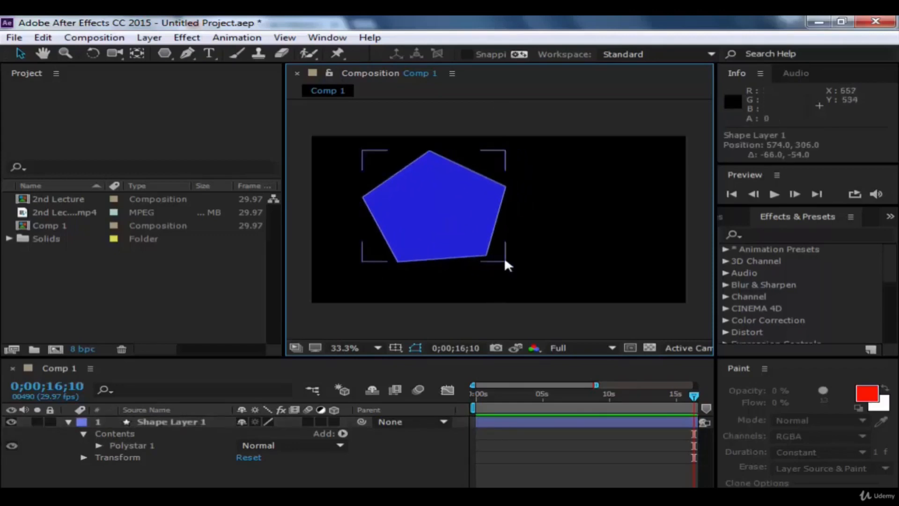
{"action": "left_click", "coordinate": [504, 256]}
{"action": "left_click", "coordinate": [506, 260]}
{"action": "left_click", "coordinate": [497, 259]}
{"action": "left_click", "coordinate": [505, 261]}
{"action": "left_click", "coordinate": [504, 259]}
{"action": "left_click_drag", "start_coordinate": [505, 259], "coordinate": [493, 240]}
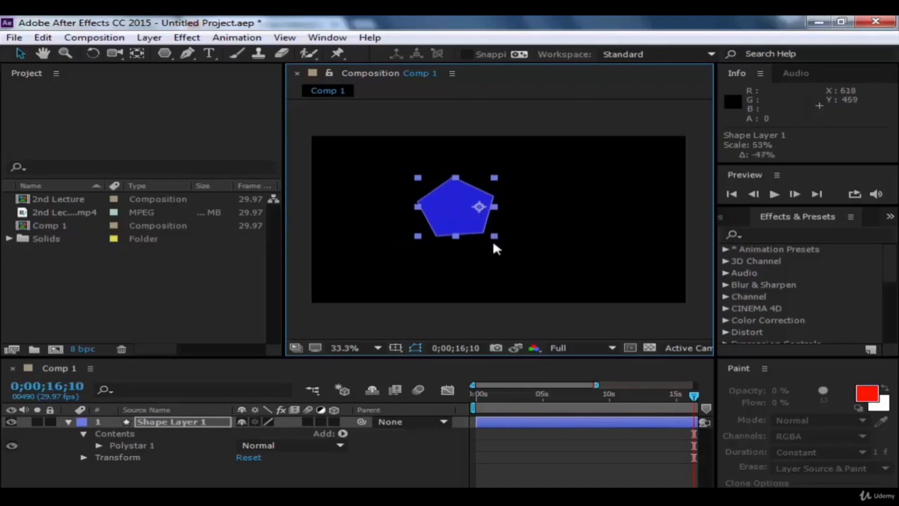
Step: Move the anchor point to the pentagon's centre with the Pan Behind tool, switch back to the Selection tool and deselect the layer
{"action": "left_click", "coordinate": [137, 52]}
{"action": "left_click_drag", "start_coordinate": [479, 207], "coordinate": [457, 209]}
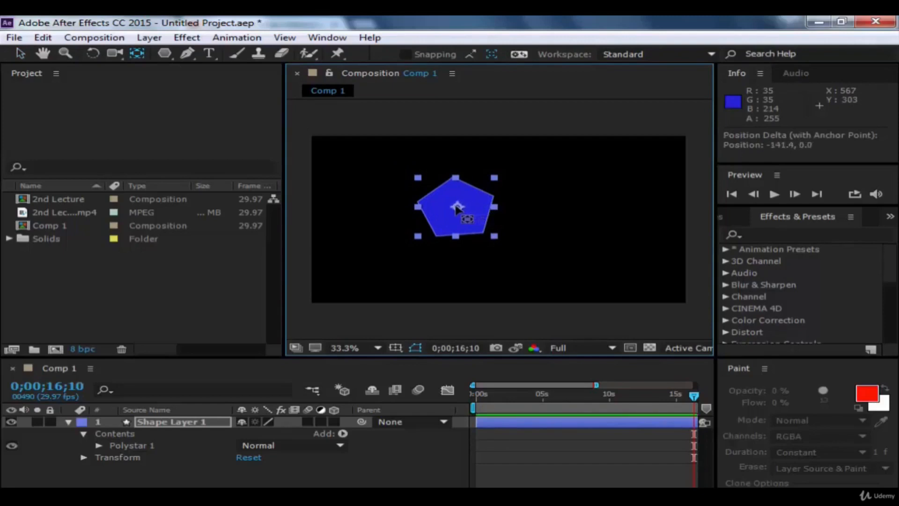
{"action": "left_click", "coordinate": [20, 53]}
{"action": "left_click", "coordinate": [482, 117]}
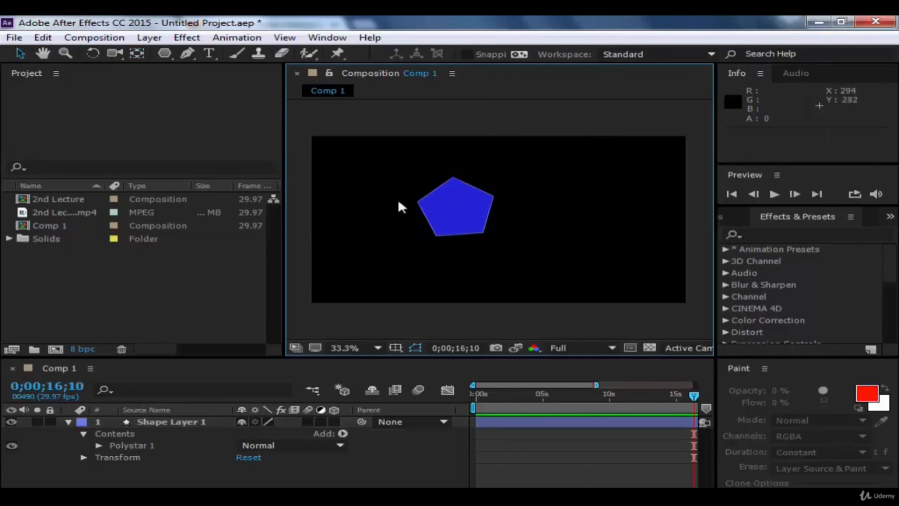
Step: Select the pentagon's Shape Layer 1 and expand its Transform properties, leaving Polystar 1 collapsed
{"action": "left_click", "coordinate": [447, 207]}
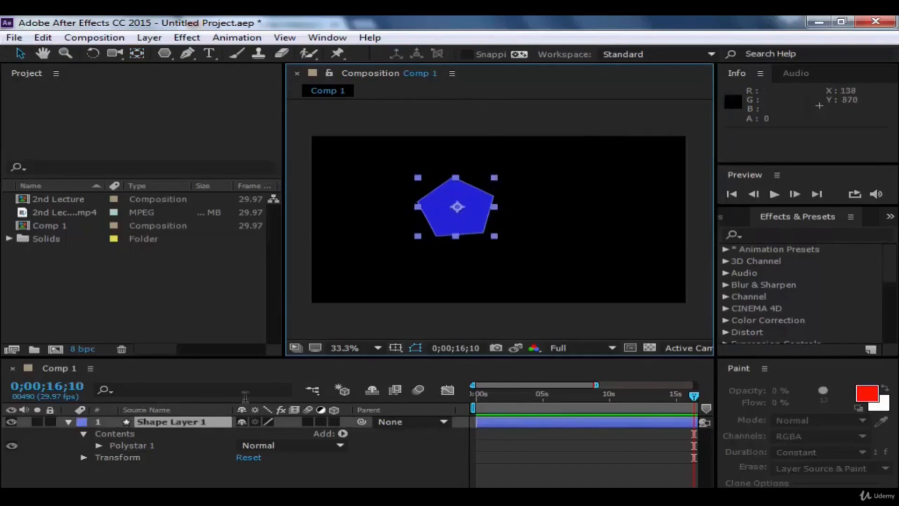
{"action": "left_click", "coordinate": [98, 445]}
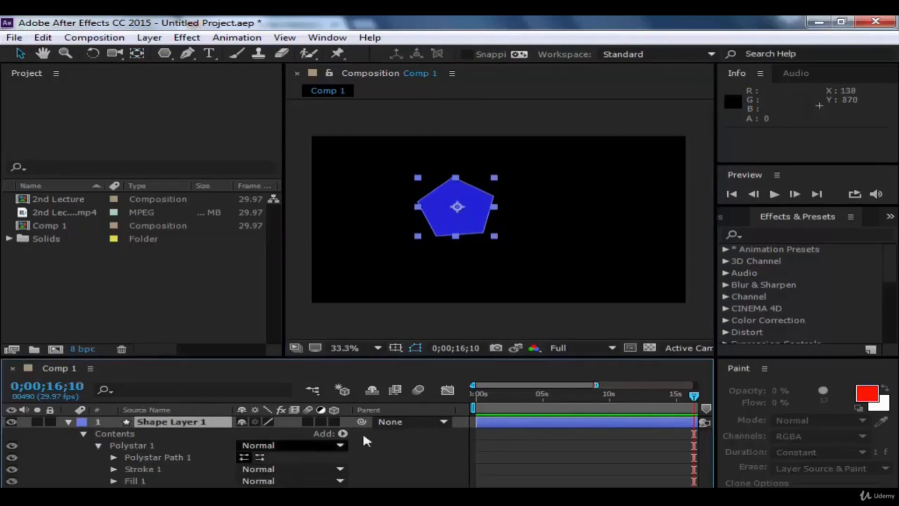
{"action": "left_click", "coordinate": [96, 445]}
{"action": "left_click", "coordinate": [83, 457]}
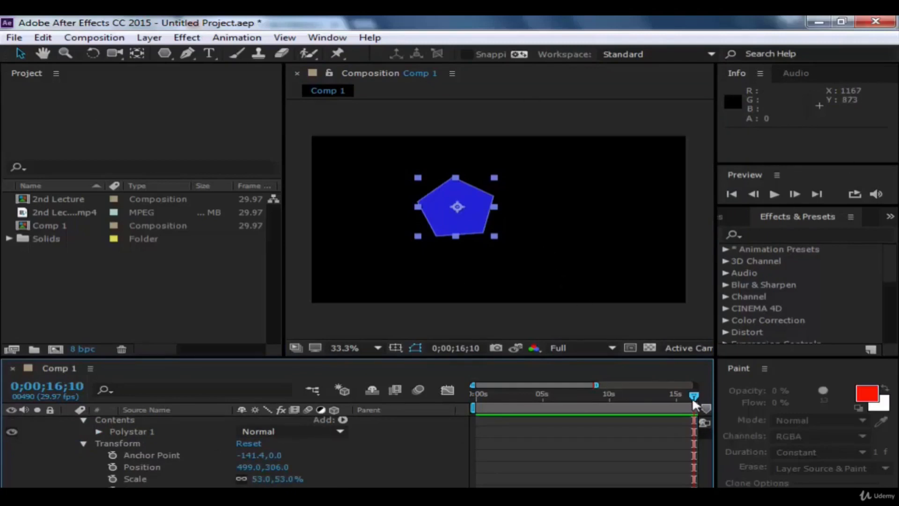
Step: Start Position keyframing at 0;00;00;00 and place the pentagon in the frame's upper-right corner at about 1138, 138
{"action": "left_click_drag", "start_coordinate": [695, 400], "coordinate": [421, 399]}
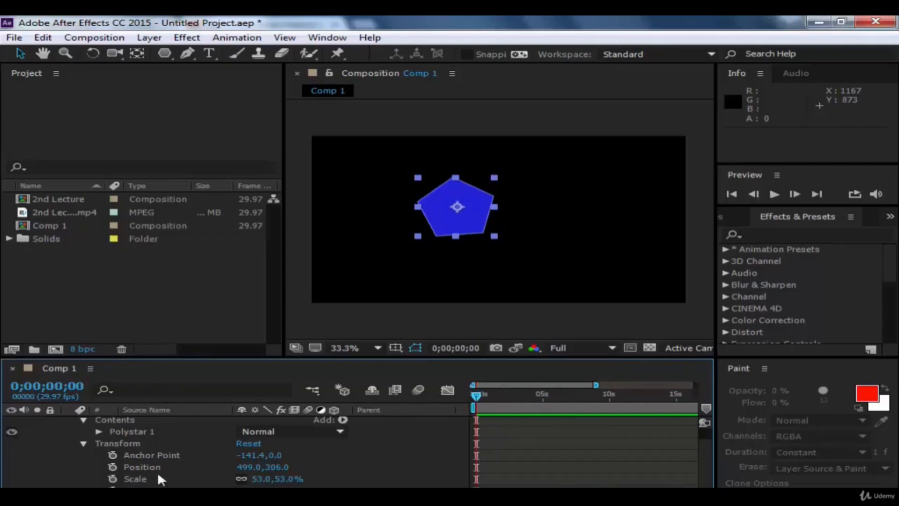
{"action": "left_click", "coordinate": [113, 467]}
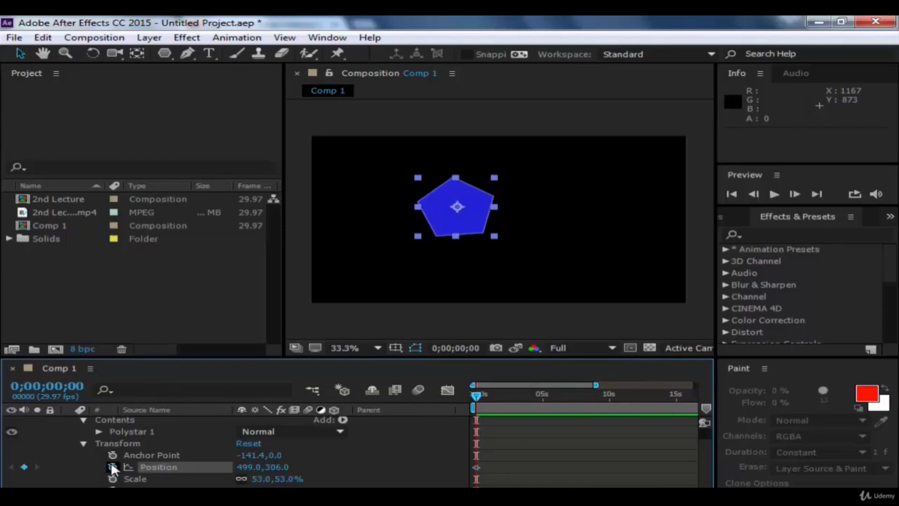
{"action": "left_click_drag", "start_coordinate": [473, 204], "coordinate": [661, 170]}
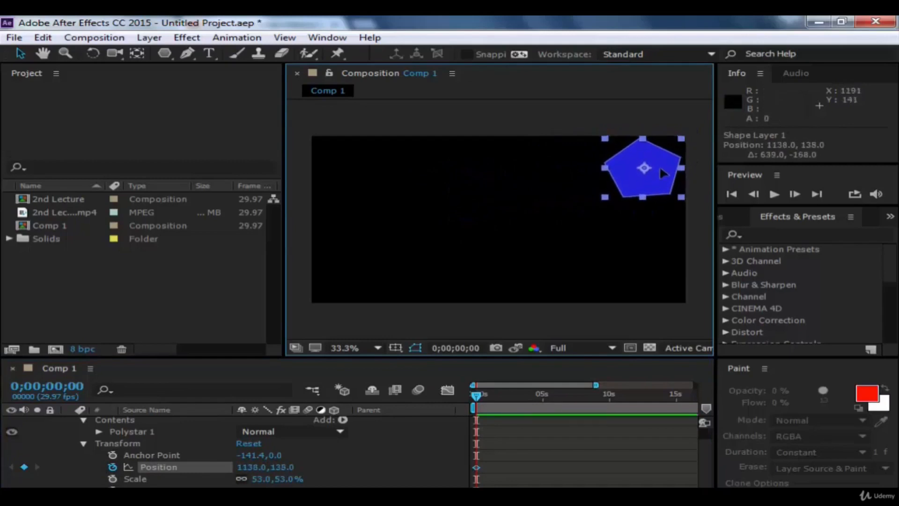
Step: Set a second Position keyframe at 0;00;02;00 with the pentagon moved to about 742, 207
{"action": "key", "text": "space"}
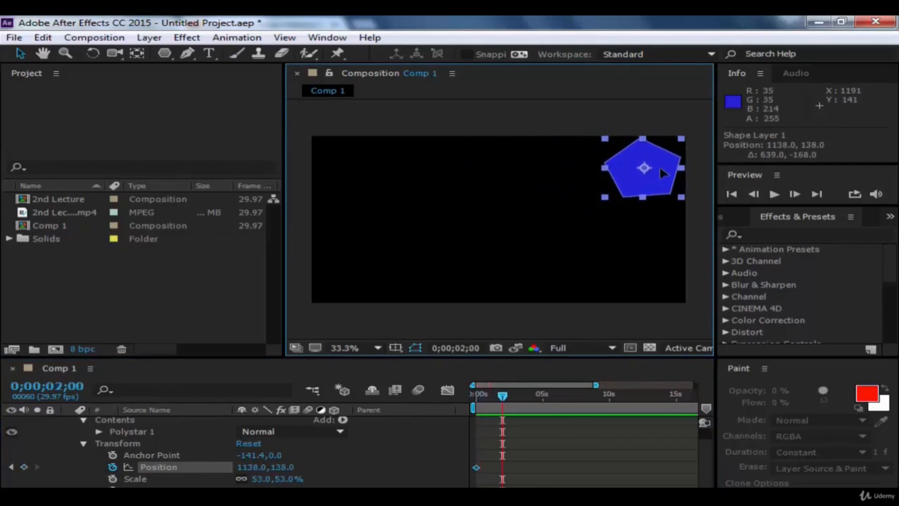
{"action": "key", "text": "space"}
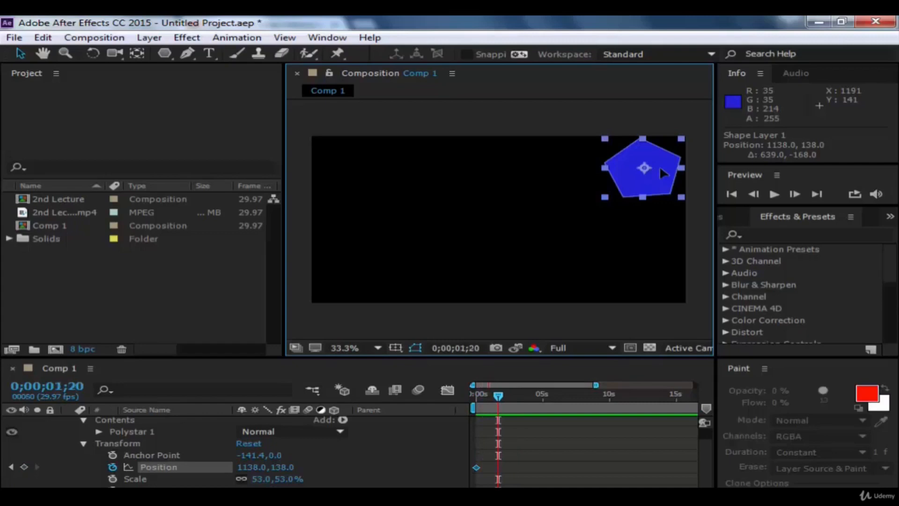
{"action": "key", "text": "shift+Page_Down"}
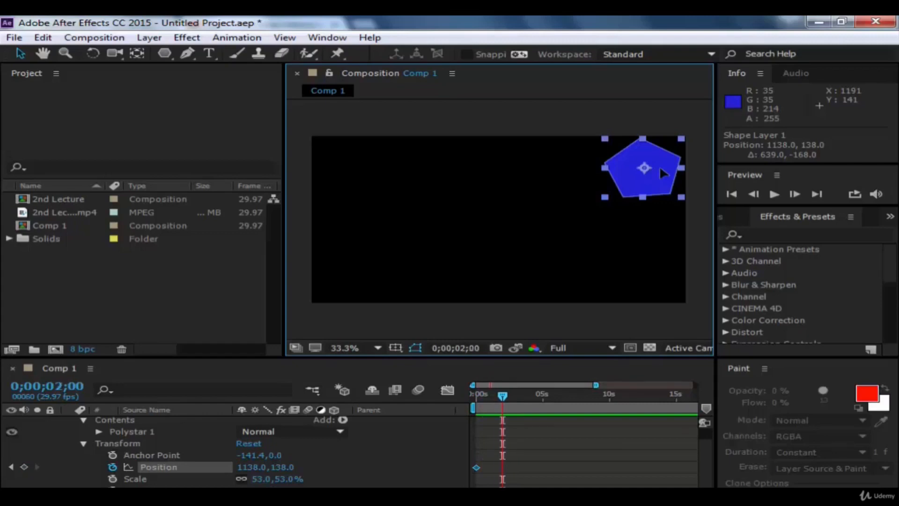
{"action": "left_click_drag", "start_coordinate": [660, 169], "coordinate": [544, 183]}
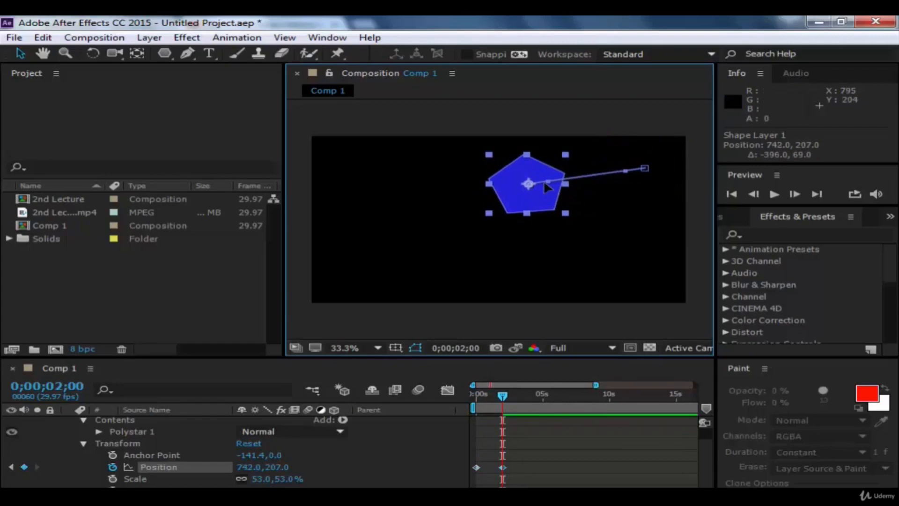
Step: Add Position keyframes for the pentagon at 0;00;04;00 near 706, 426 and at 0;00;05;20 near 379, 408
{"action": "key", "text": "space"}
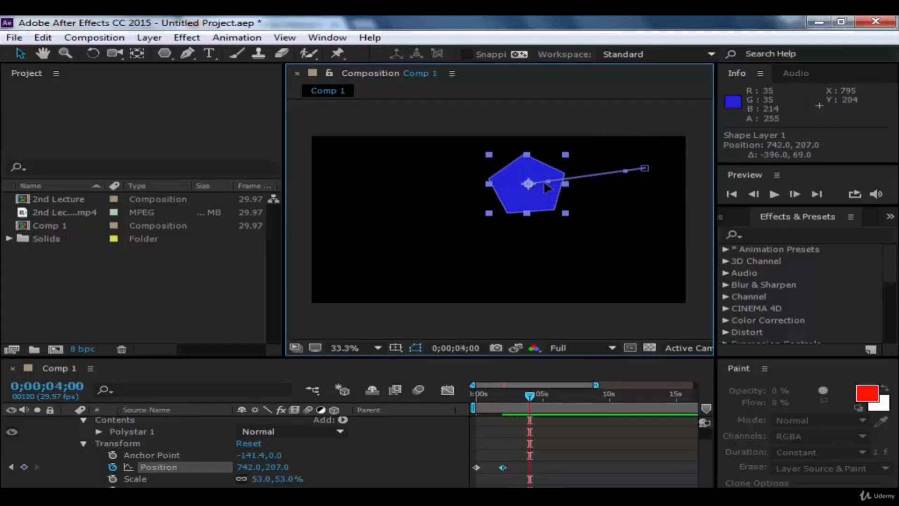
{"action": "left_click_drag", "start_coordinate": [544, 183], "coordinate": [515, 241]}
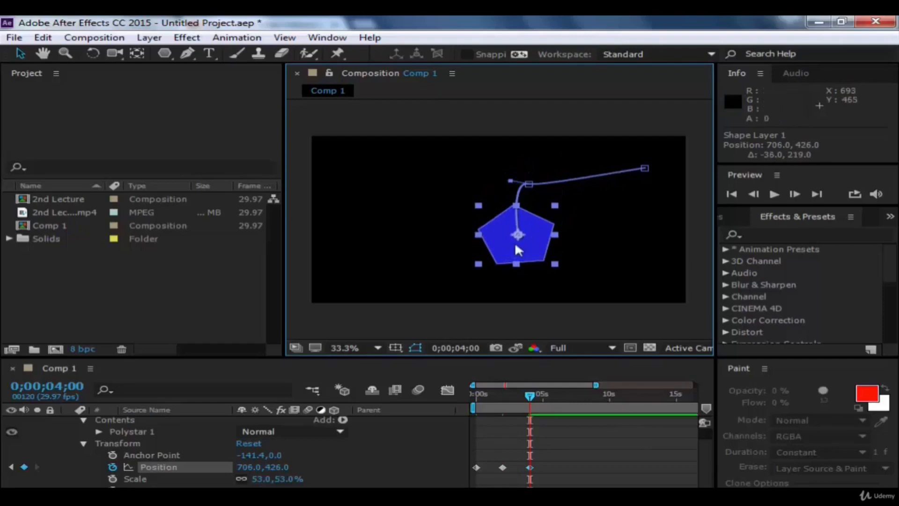
{"action": "key", "text": "space"}
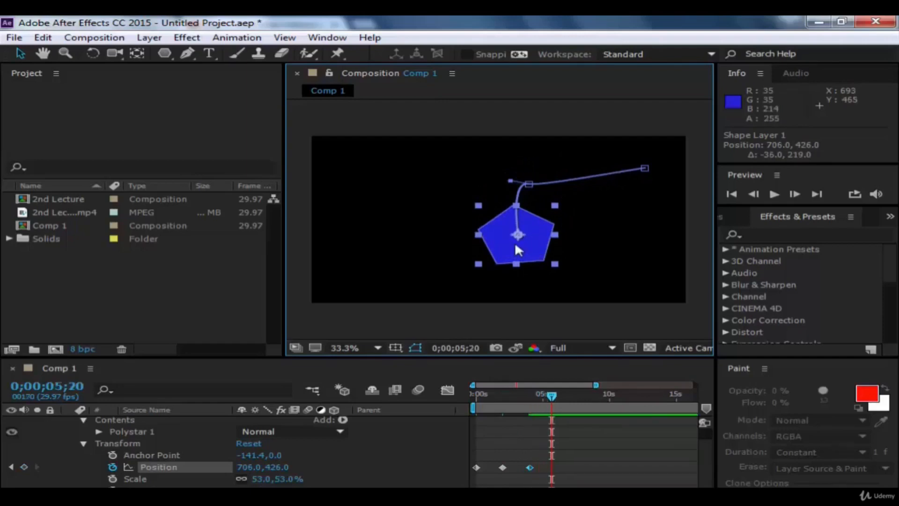
{"action": "left_click_drag", "start_coordinate": [515, 242], "coordinate": [419, 237]}
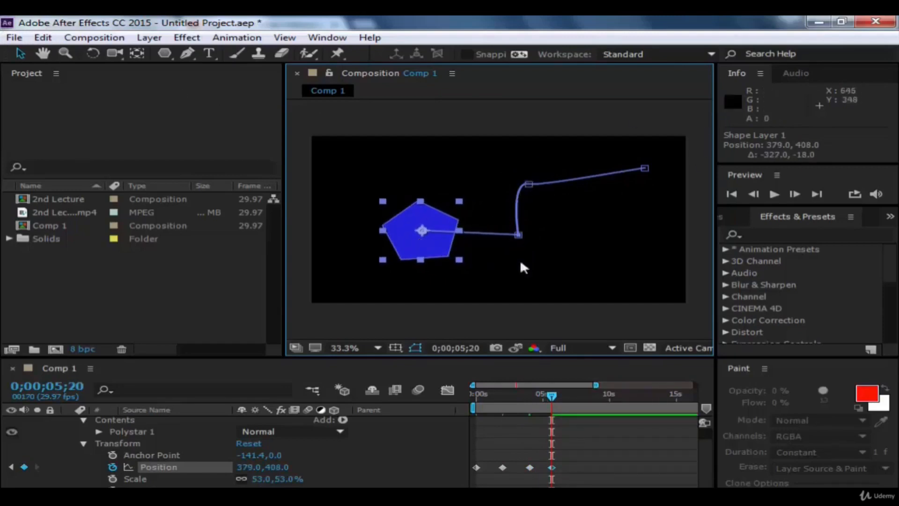
Step: Set temporal and spatial interpolation of all four Position keyframes to Bezier, keeping roving at Lock To Time
{"action": "left_click_drag", "start_coordinate": [573, 453], "coordinate": [470, 485]}
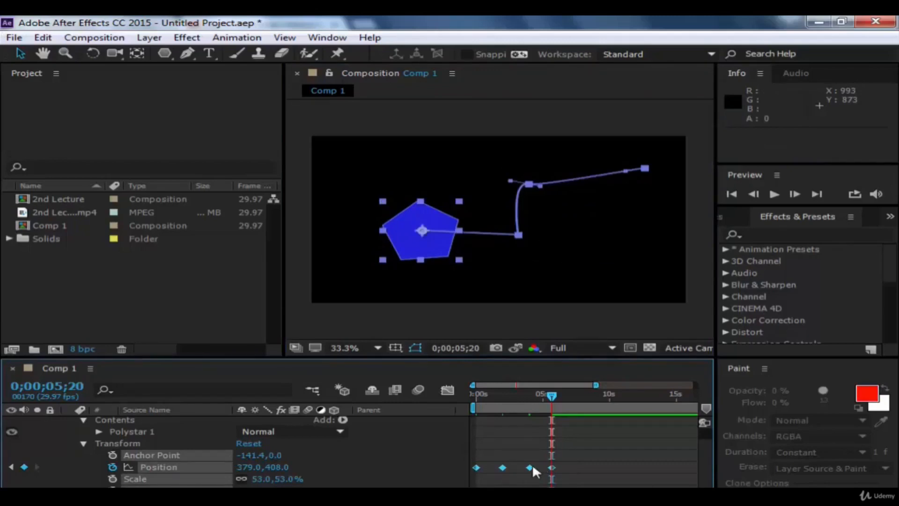
{"action": "right_click", "coordinate": [531, 466]}
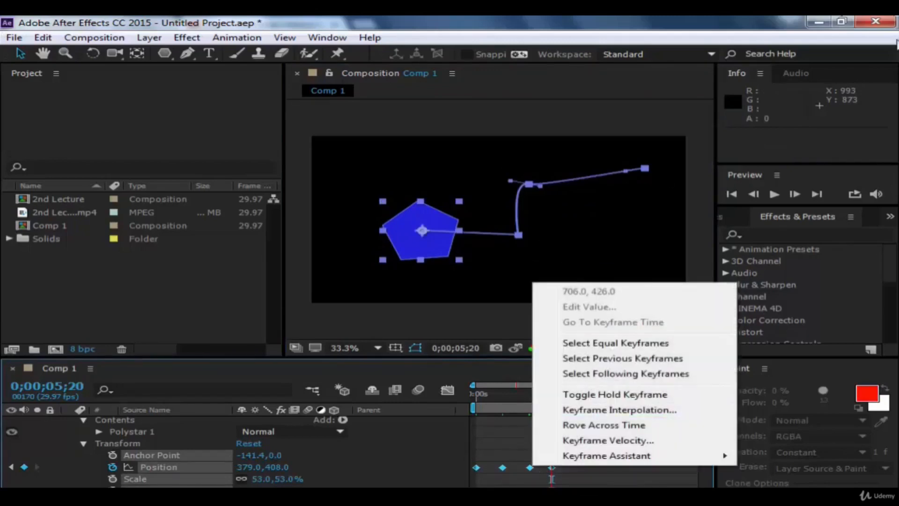
{"action": "left_click", "coordinate": [623, 410]}
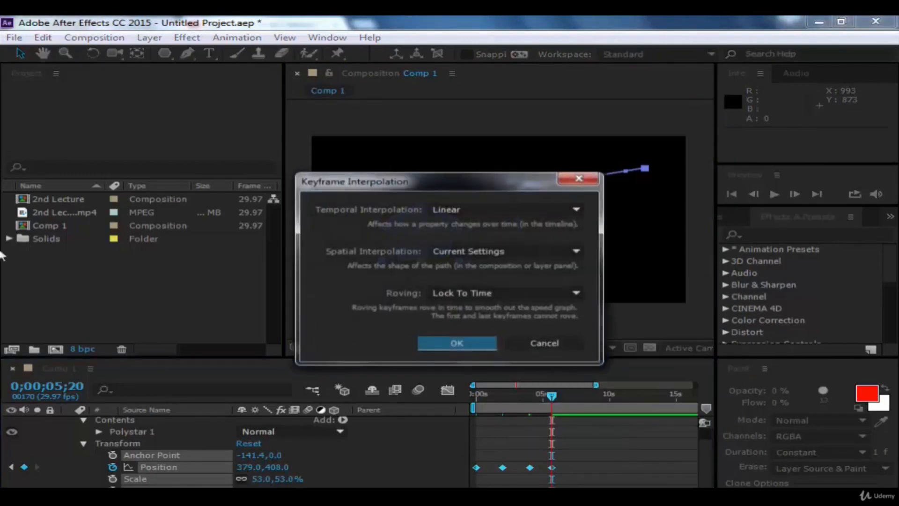
{"action": "left_click", "coordinate": [487, 207]}
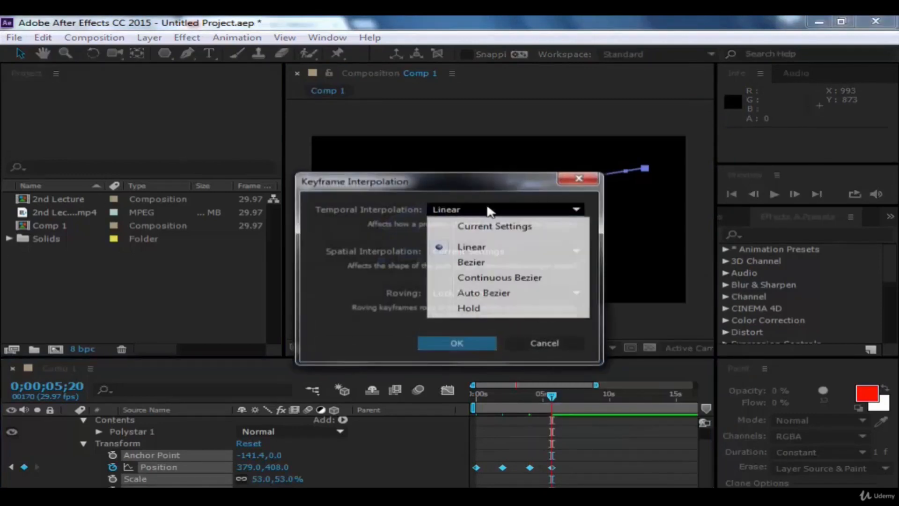
{"action": "left_click", "coordinate": [477, 264]}
{"action": "left_click", "coordinate": [492, 253]}
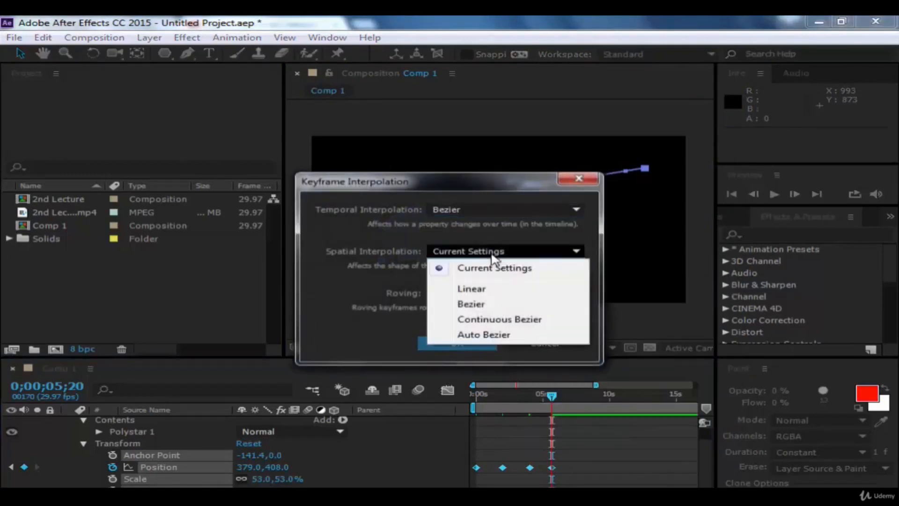
{"action": "left_click", "coordinate": [484, 307]}
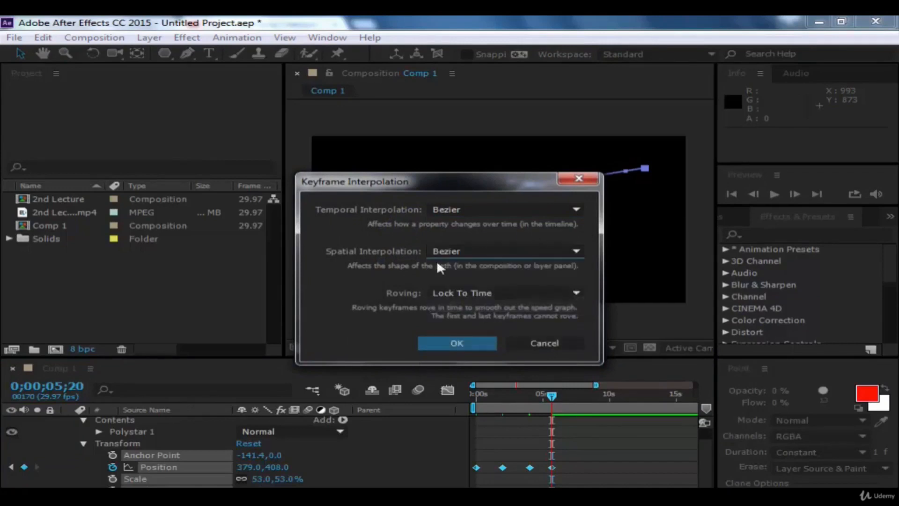
{"action": "left_click", "coordinate": [450, 295]}
{"action": "left_click", "coordinate": [455, 295]}
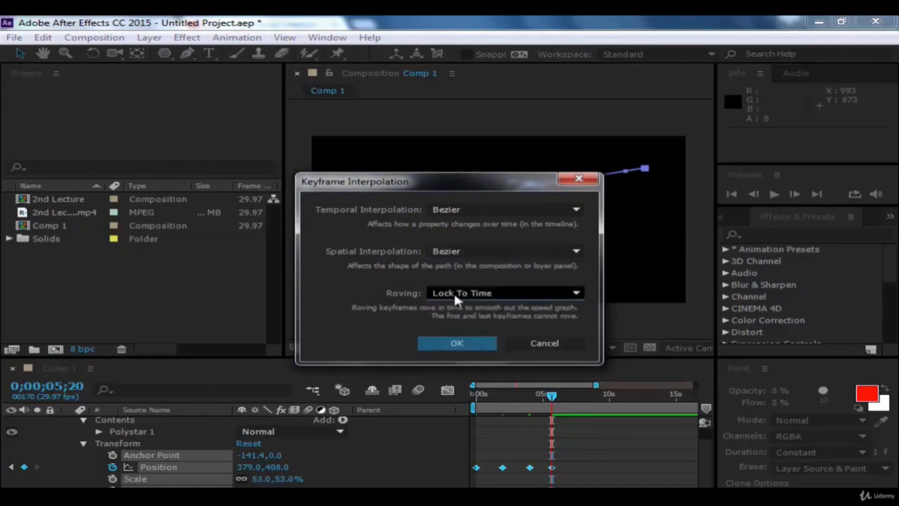
{"action": "left_click", "coordinate": [474, 340]}
Step: Deselect the layer and preview the pentagon's Bezier motion from 0;00;00;00
{"action": "left_click_drag", "start_coordinate": [532, 392], "coordinate": [454, 391]}
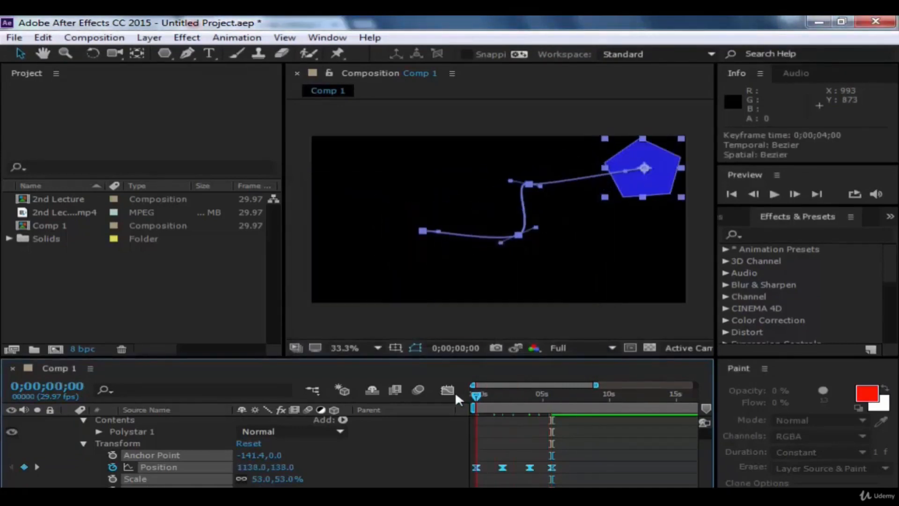
{"action": "left_click", "coordinate": [642, 321]}
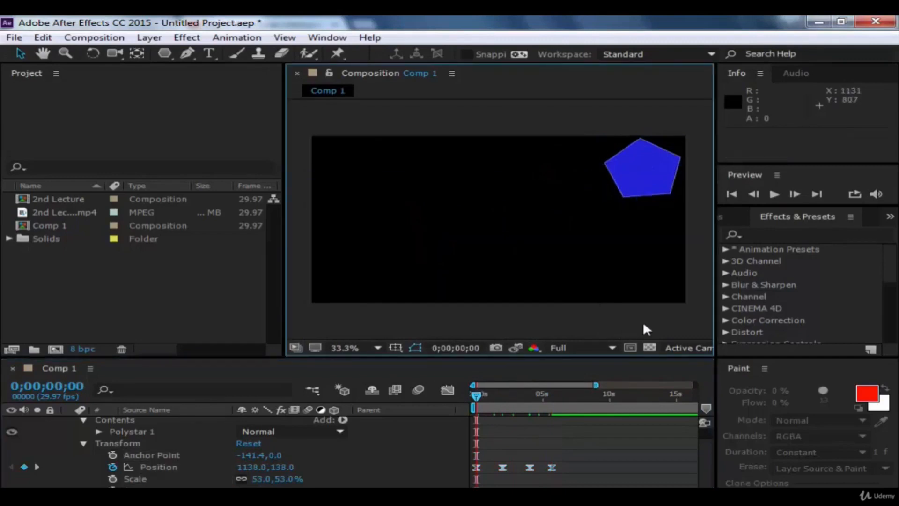
{"action": "key", "text": "space"}
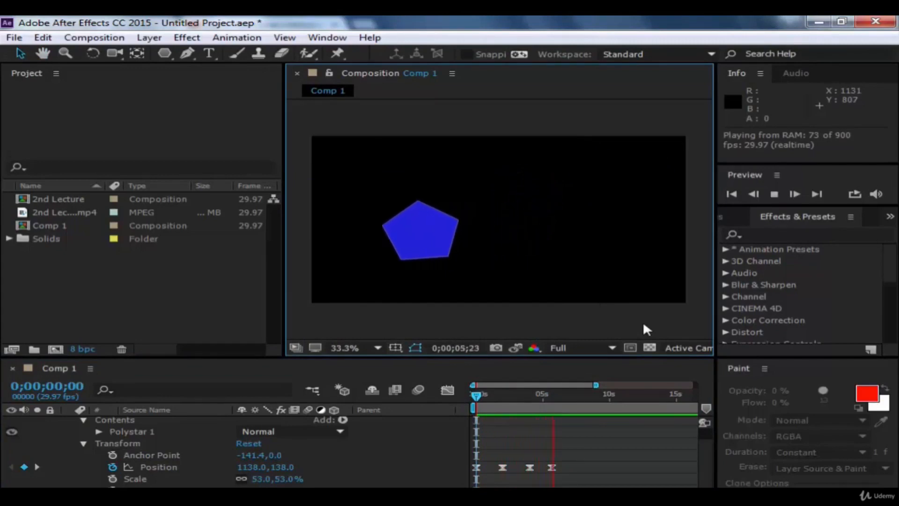
Step: Stop the preview and compress the four Position keyframes proportionally so the last one sits at about 0;00;02;27
{"action": "left_click_drag", "start_coordinate": [569, 458], "coordinate": [447, 472]}
{"action": "key", "text": "space"}
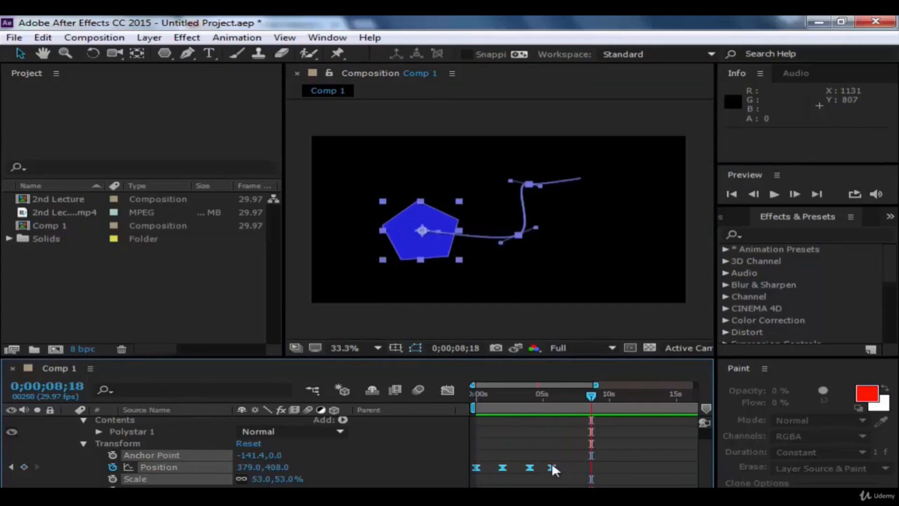
{"action": "mouse_move", "coordinate": [552, 465]}
{"action": "left_mouse_down"}
{"action": "mouse_move", "coordinate": [537, 464]}
{"action": "mouse_move", "coordinate": [560, 472]}
{"action": "mouse_move", "coordinate": [505, 471]}
{"action": "mouse_move", "coordinate": [553, 468]}
{"action": "left_mouse_up"}
{"action": "left_click", "coordinate": [556, 461]}
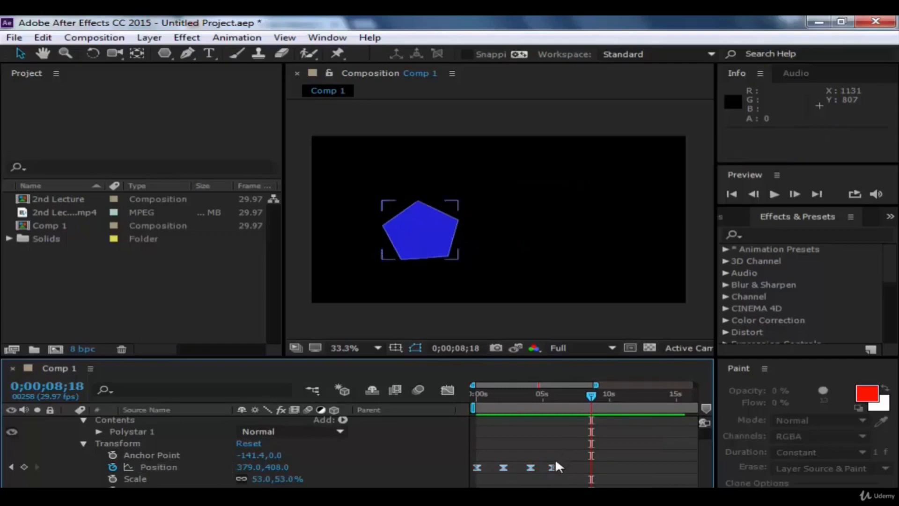
{"action": "left_click_drag", "start_coordinate": [553, 465], "coordinate": [515, 471]}
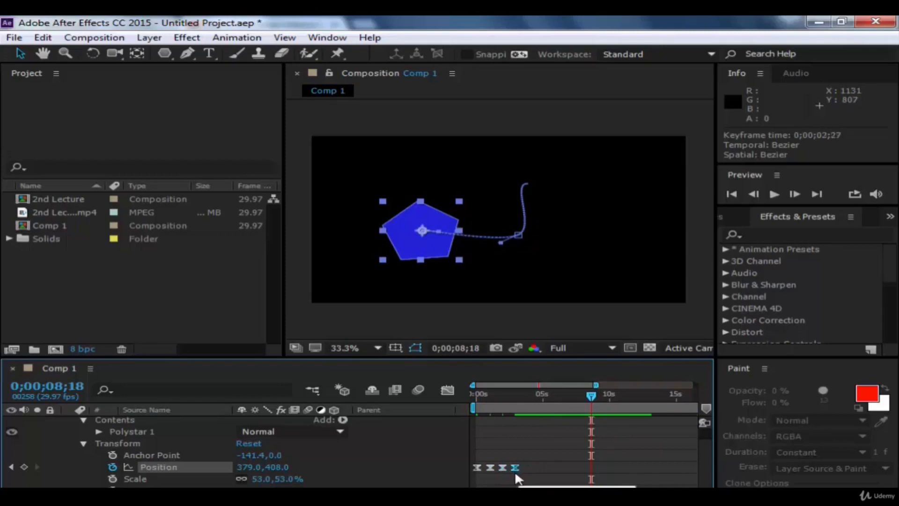
{"action": "left_click", "coordinate": [535, 450]}
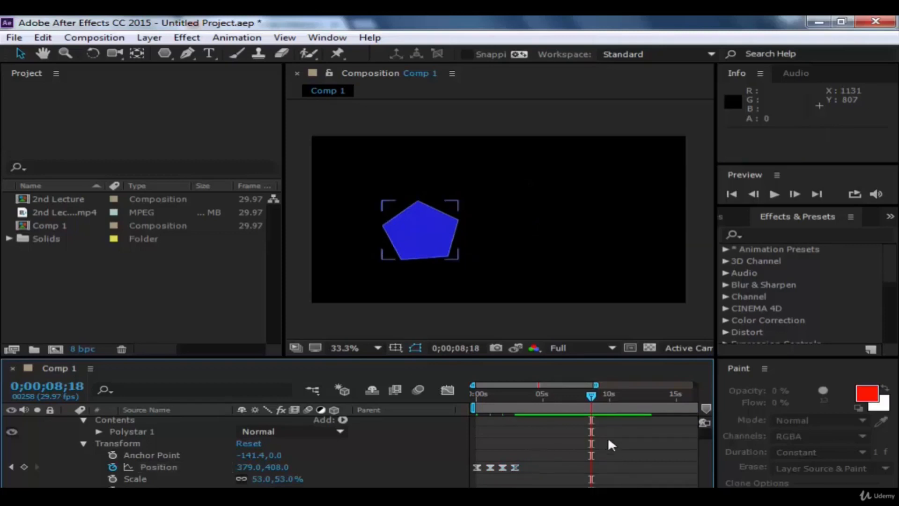
Step: Preview the faster pentagon animation from 0;00;00;00 and stop playback
{"action": "left_click_drag", "start_coordinate": [588, 398], "coordinate": [448, 439]}
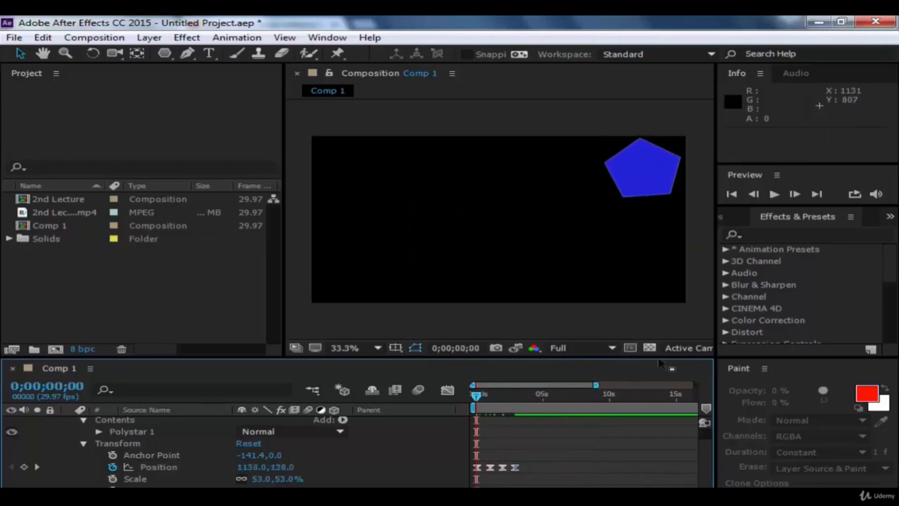
{"action": "key", "text": "space"}
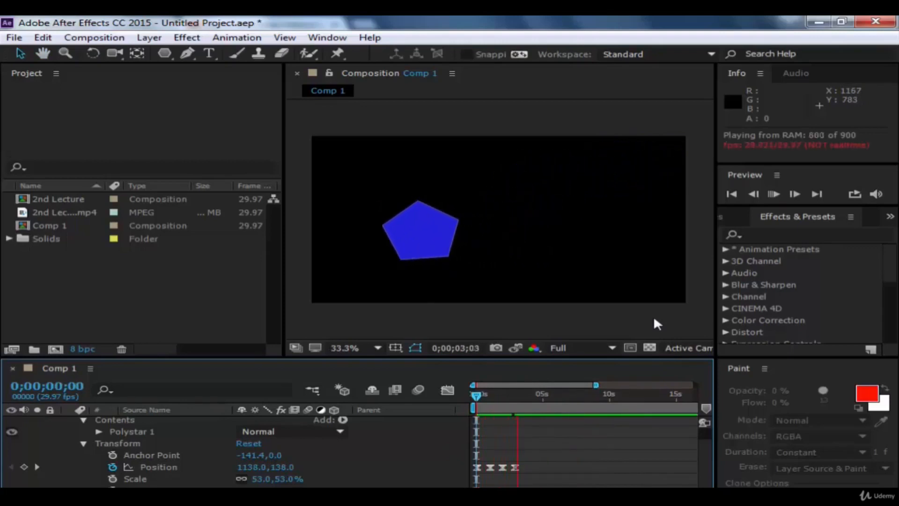
{"action": "key", "text": "space"}
Step: Select all four Position keyframes and apply Rove Across Time to them, leaving the Keyframe Interpolation settings as they are
{"action": "left_click_drag", "start_coordinate": [530, 468], "coordinate": [472, 478]}
{"action": "right_click", "coordinate": [518, 464]}
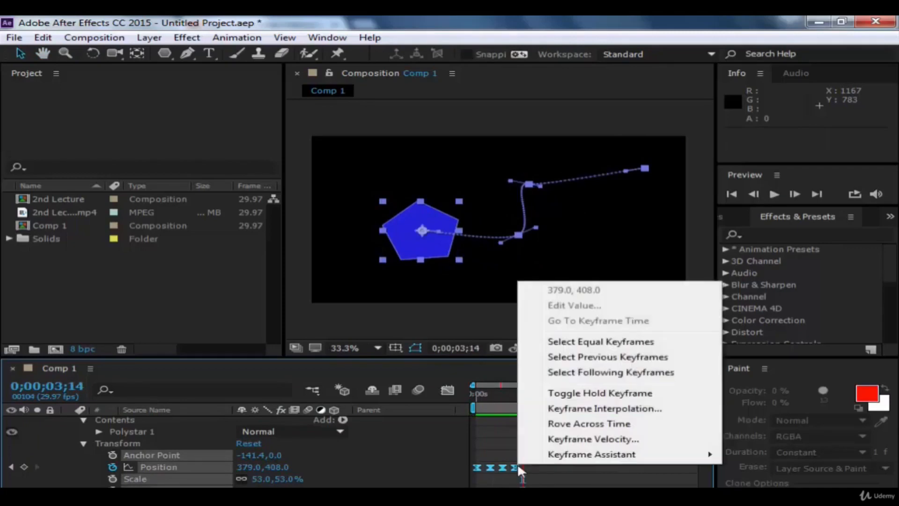
{"action": "left_click", "coordinate": [582, 409]}
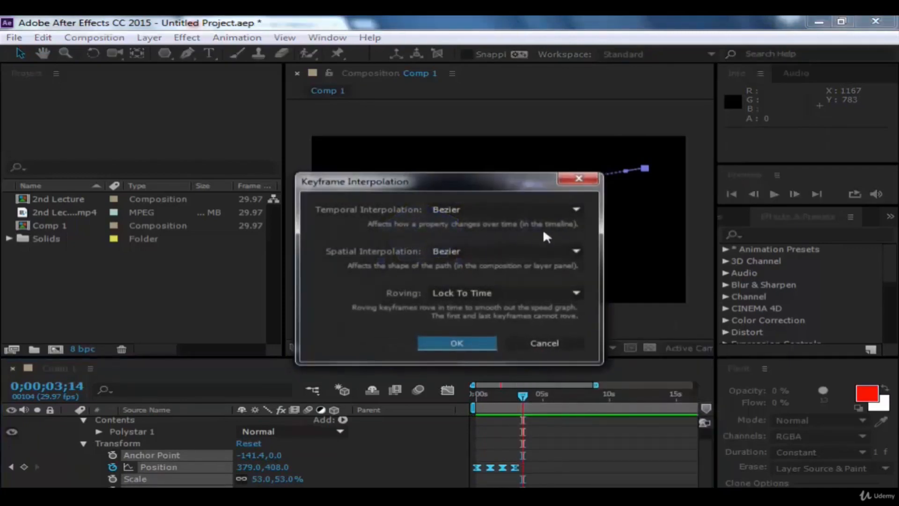
{"action": "left_click", "coordinate": [519, 342]}
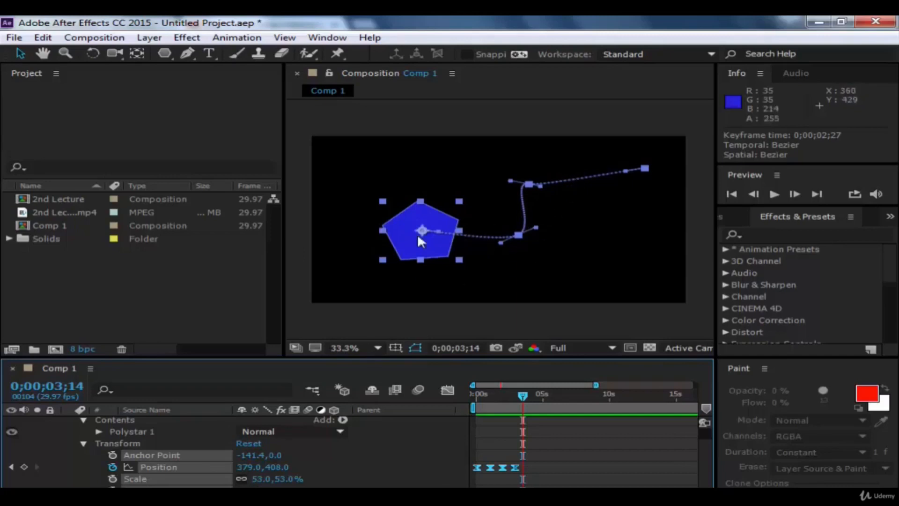
{"action": "right_click", "coordinate": [518, 458]}
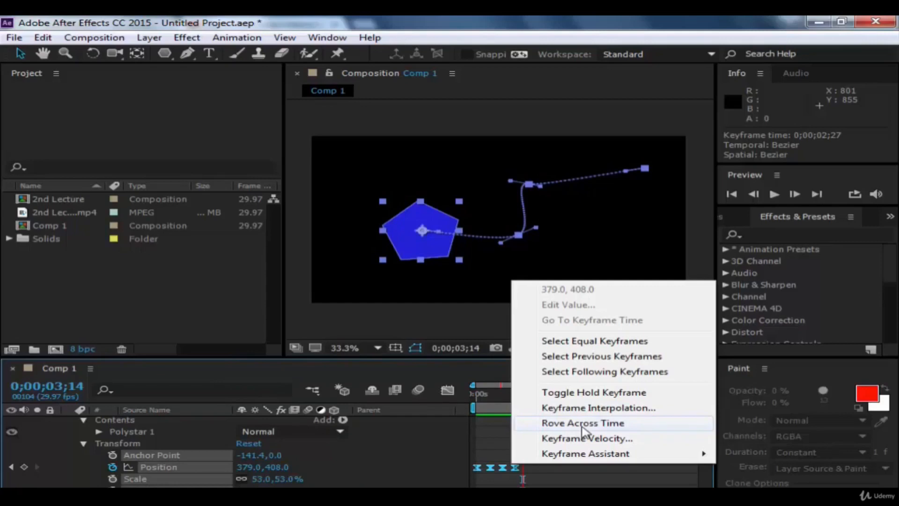
{"action": "left_click", "coordinate": [583, 424]}
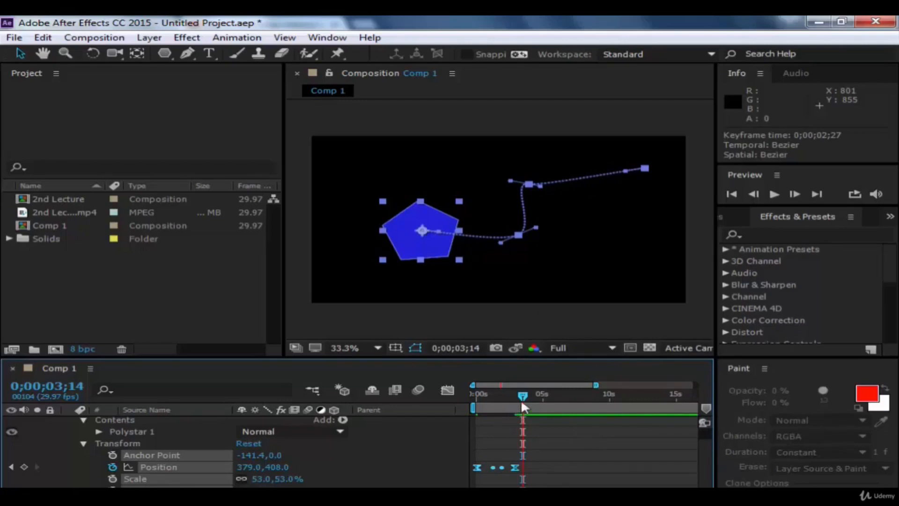
Step: Preview the pentagon's motion with roving keyframes from 0;00;00;00, with the layer deselected, and stop at the path's end
{"action": "left_click_drag", "start_coordinate": [521, 402], "coordinate": [446, 416]}
{"action": "left_click", "coordinate": [562, 392]}
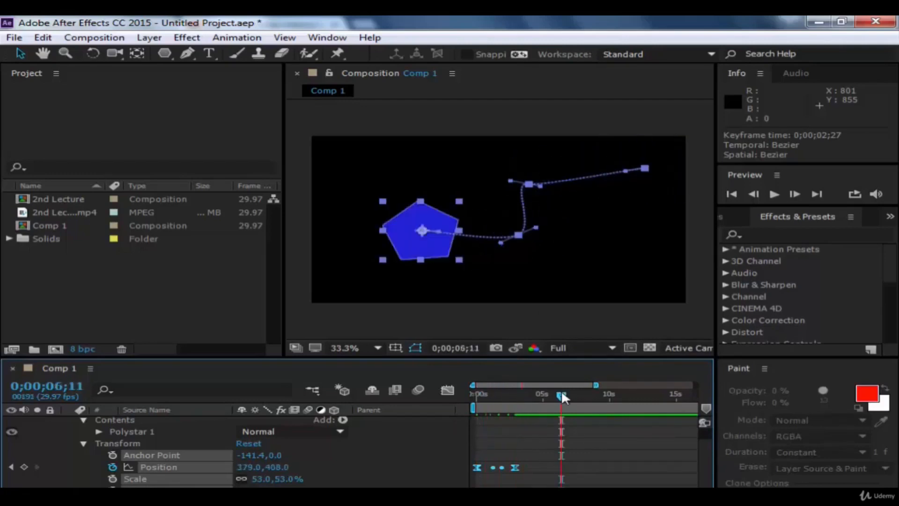
{"action": "left_click_drag", "start_coordinate": [562, 395], "coordinate": [463, 402]}
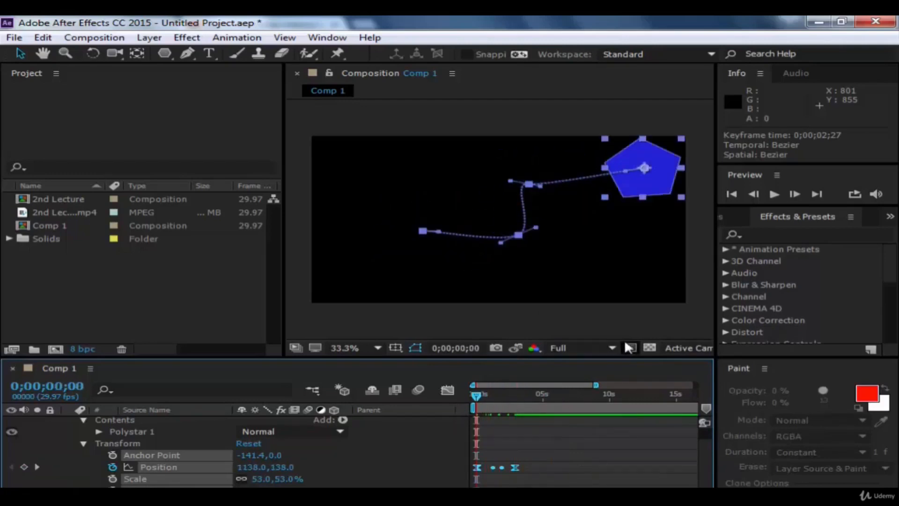
{"action": "left_click", "coordinate": [645, 322]}
{"action": "key", "text": "space"}
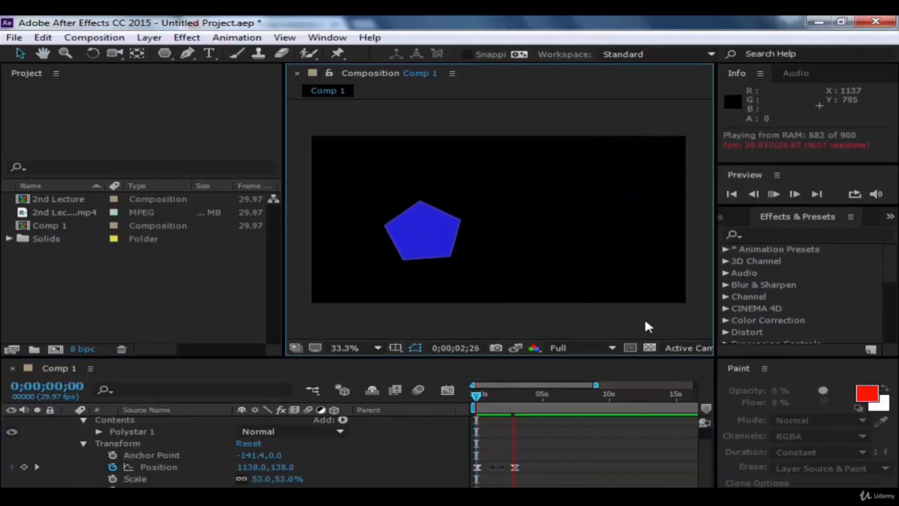
{"action": "key", "text": "space"}
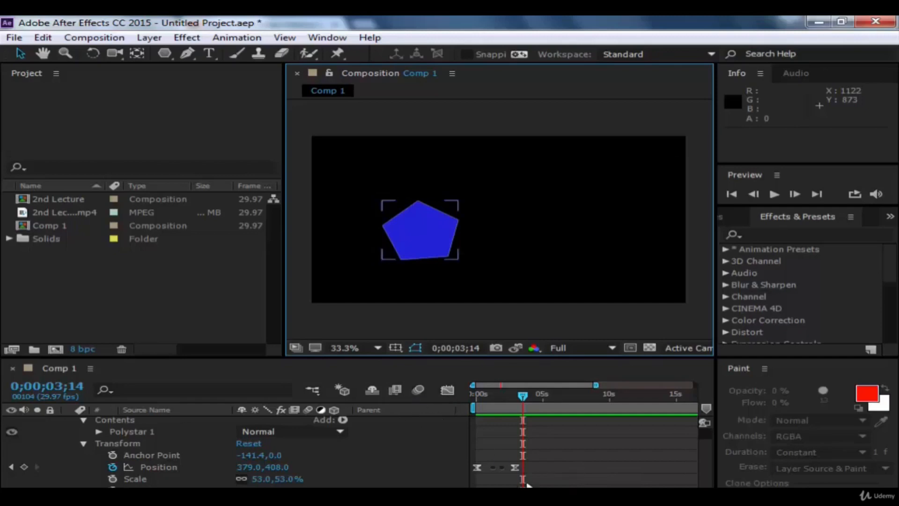
Step: Select the pentagon's Position keyframes and enable motion blur for both Shape Layer 1 and the composition
{"action": "left_click_drag", "start_coordinate": [528, 463], "coordinate": [471, 485]}
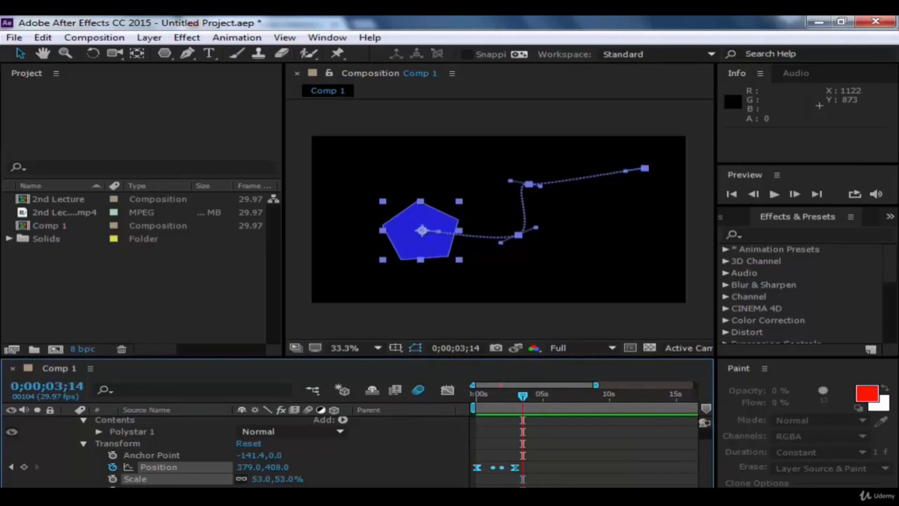
{"action": "scroll", "coordinate": [300, 421], "scroll_direction": "up", "scroll_amount": 1}
{"action": "left_click", "coordinate": [306, 423]}
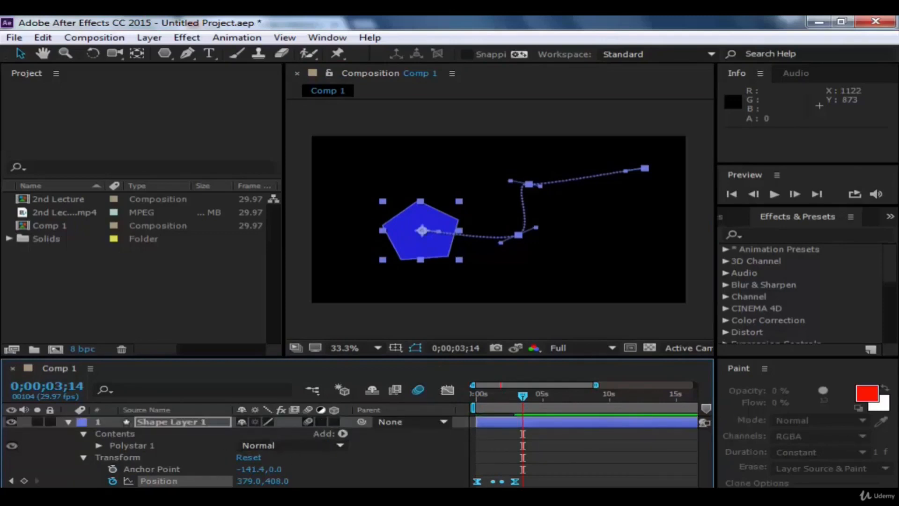
Step: Preview the motion-blurred pentagon from 0;00;00;00 with the layer deselected, and toggle the preview's loop option
{"action": "left_click_drag", "start_coordinate": [518, 391], "coordinate": [435, 406]}
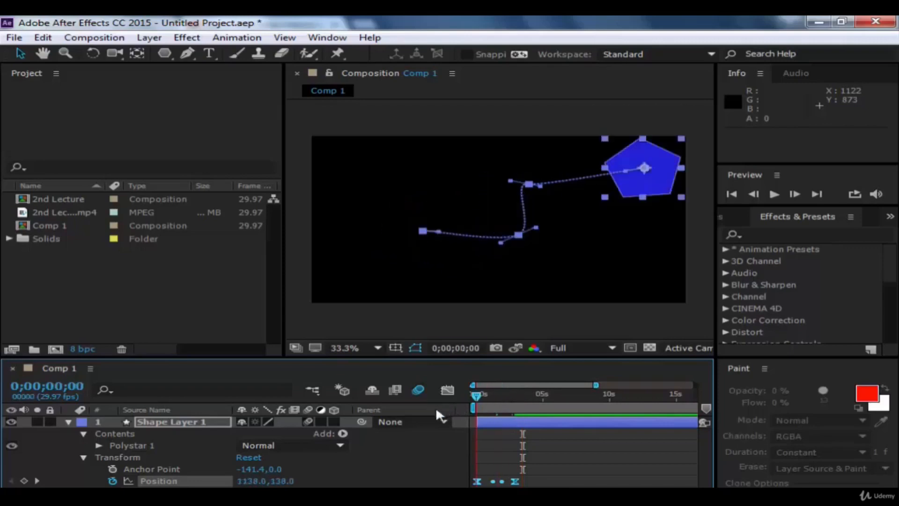
{"action": "left_click", "coordinate": [678, 314]}
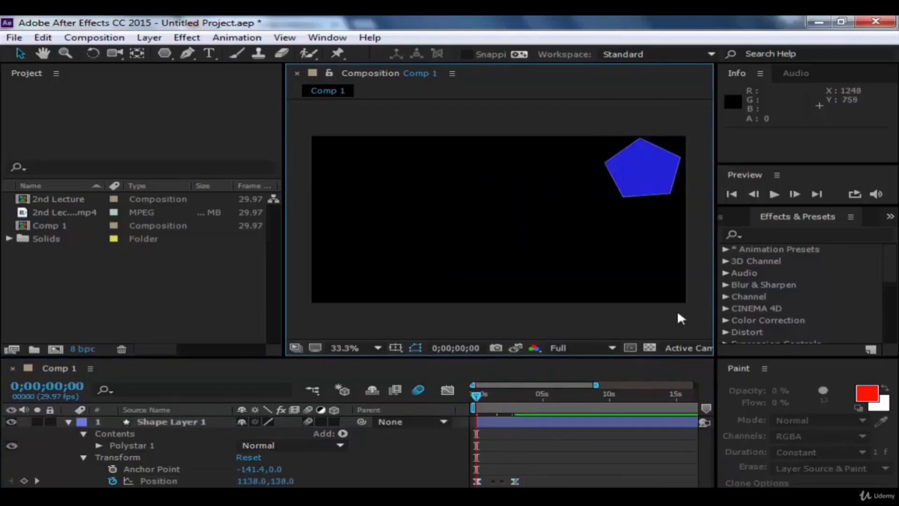
{"action": "key", "text": "space"}
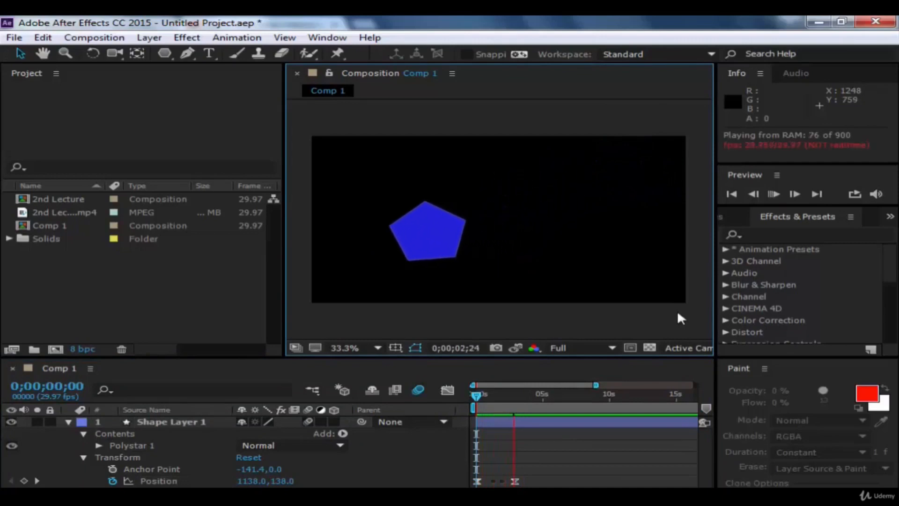
{"action": "left_click", "coordinate": [850, 192]}
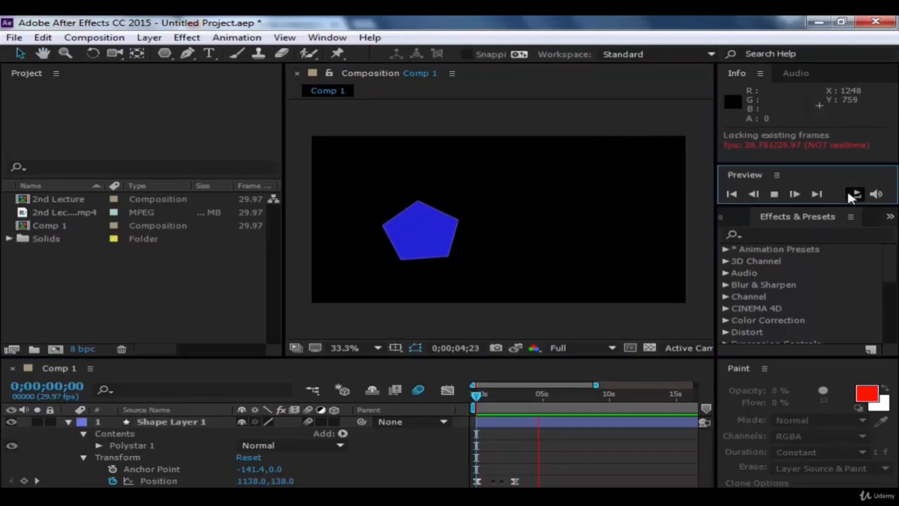
Step: Stop the running preview and replay the motion-blurred pentagon twice from 0;00;00;00, stopping each time past the path's end
{"action": "key", "text": "space"}
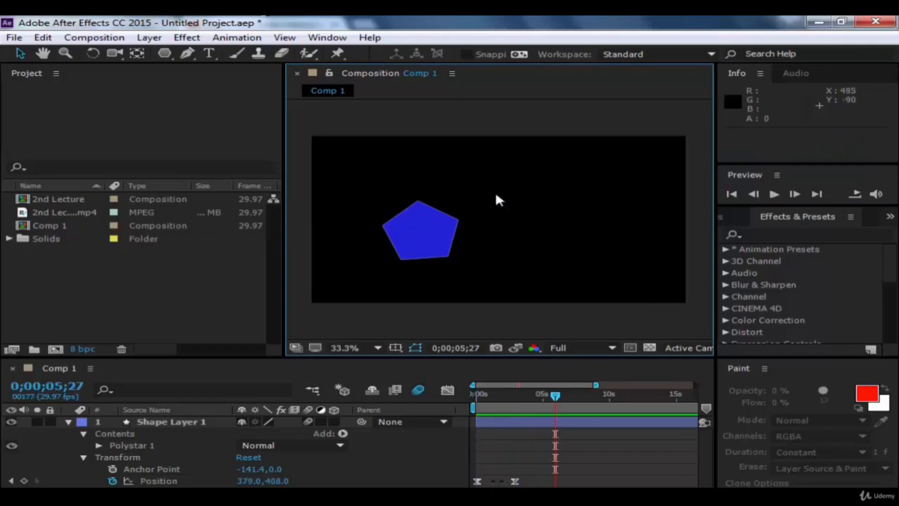
{"action": "left_click_drag", "start_coordinate": [552, 396], "coordinate": [358, 429]}
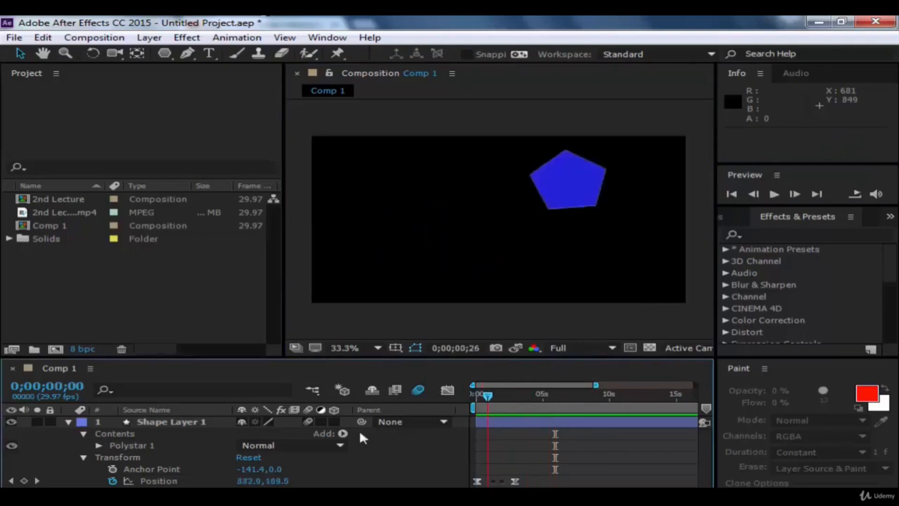
{"action": "left_click", "coordinate": [776, 196]}
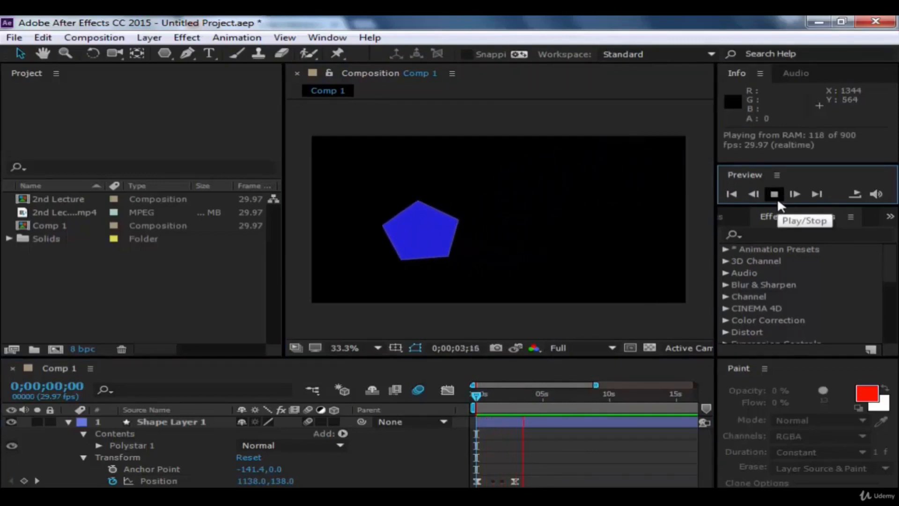
{"action": "left_click", "coordinate": [778, 201]}
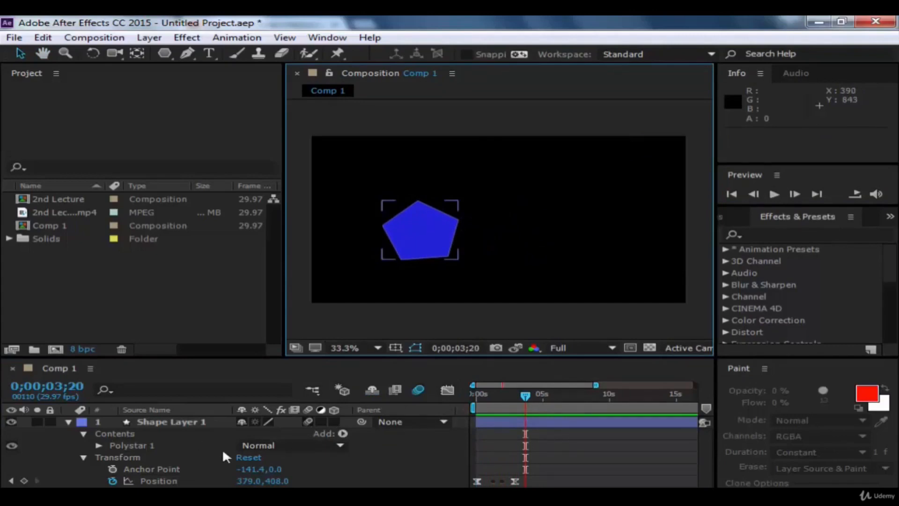
{"action": "scroll", "coordinate": [179, 425], "scroll_direction": "down", "scroll_amount": 1}
{"action": "scroll", "coordinate": [218, 428], "scroll_direction": "up", "scroll_amount": 1}
{"action": "left_click_drag", "start_coordinate": [524, 400], "coordinate": [460, 403]}
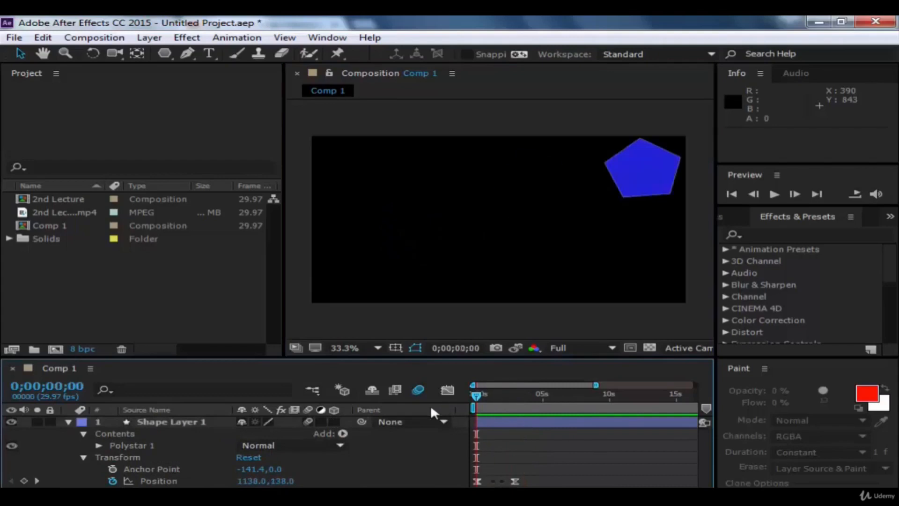
{"action": "key", "text": "space"}
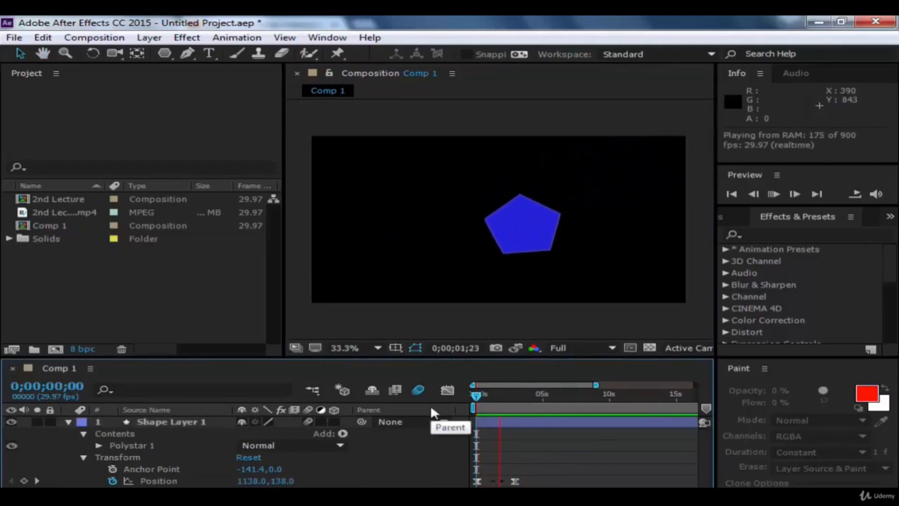
{"action": "key", "text": "space"}
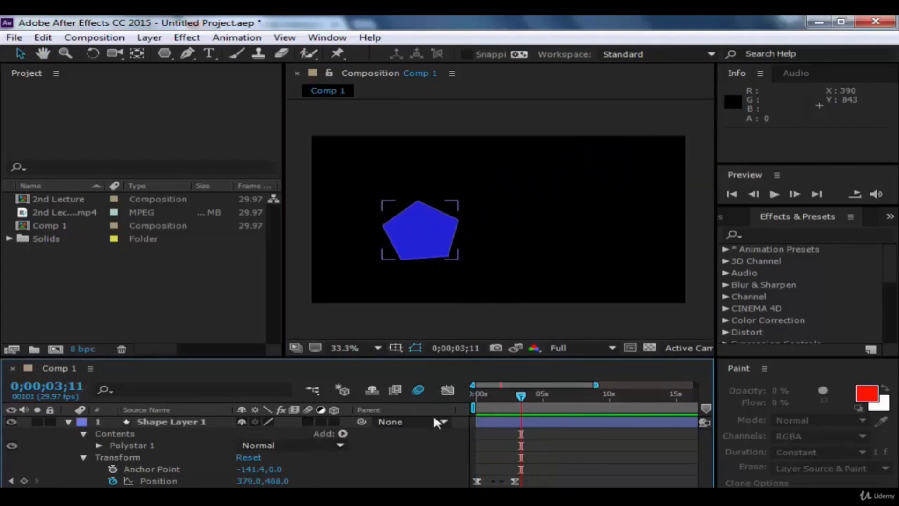
Step: Compare the pentagon's preview from 0;00;00;00 with Shape Layer 1's motion blur switched off and switched back on
{"action": "key", "text": "space"}
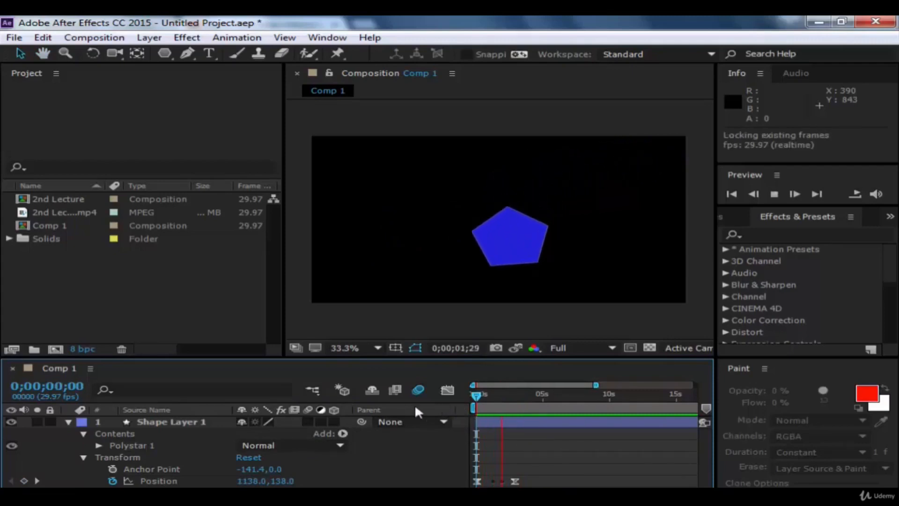
{"action": "left_click", "coordinate": [509, 406]}
{"action": "left_click_drag", "start_coordinate": [508, 406], "coordinate": [460, 394]}
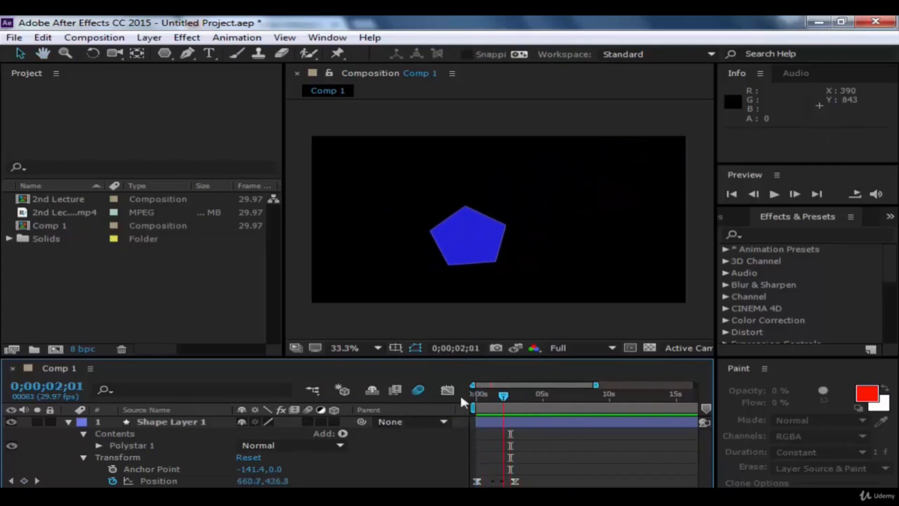
{"action": "key", "text": "space"}
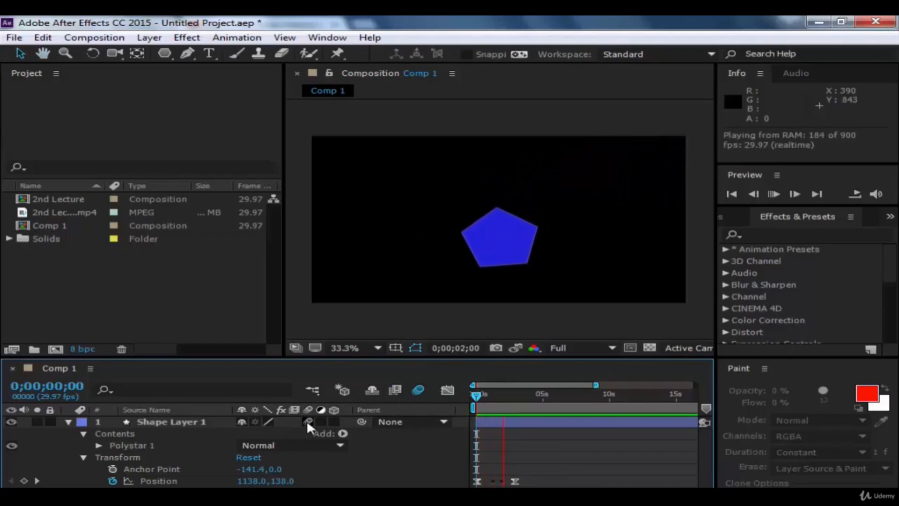
{"action": "key", "text": "space"}
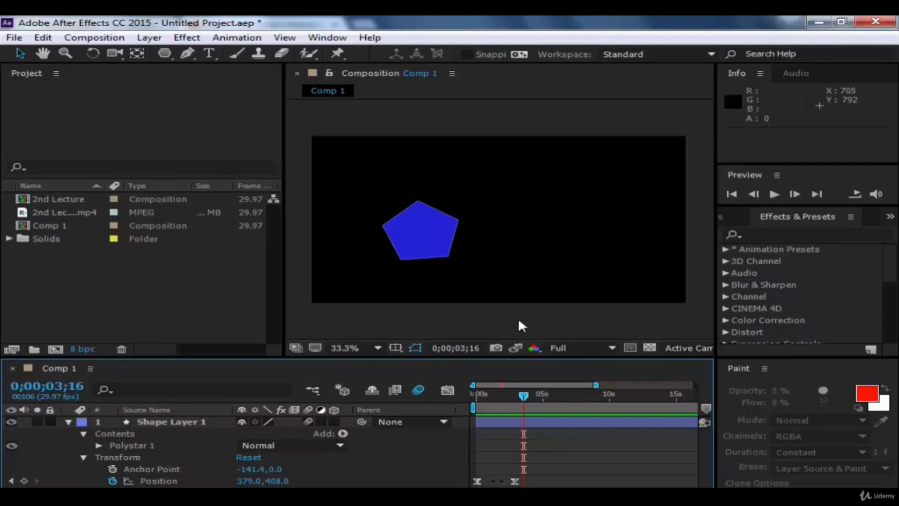
Step: Collapse the properties of Shape Layer 1 in the timeline
{"action": "left_click", "coordinate": [77, 422]}
{"action": "left_click", "coordinate": [82, 432]}
{"action": "left_click", "coordinate": [68, 421]}
{"action": "left_click", "coordinate": [189, 451]}
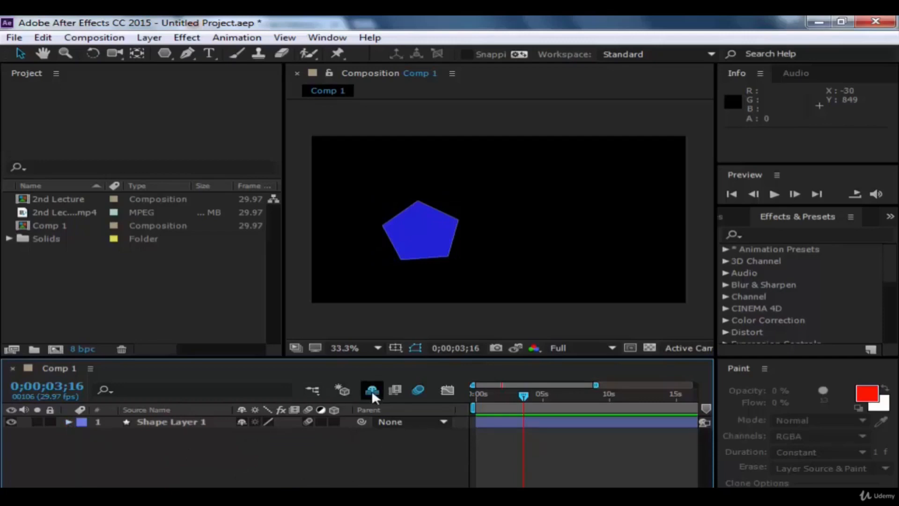
Step: Try hiding Shape Layer 1 from the timeline by marking it shy with shy layers hidden, and undo it
{"action": "left_click", "coordinate": [243, 422]}
{"action": "left_click", "coordinate": [243, 421]}
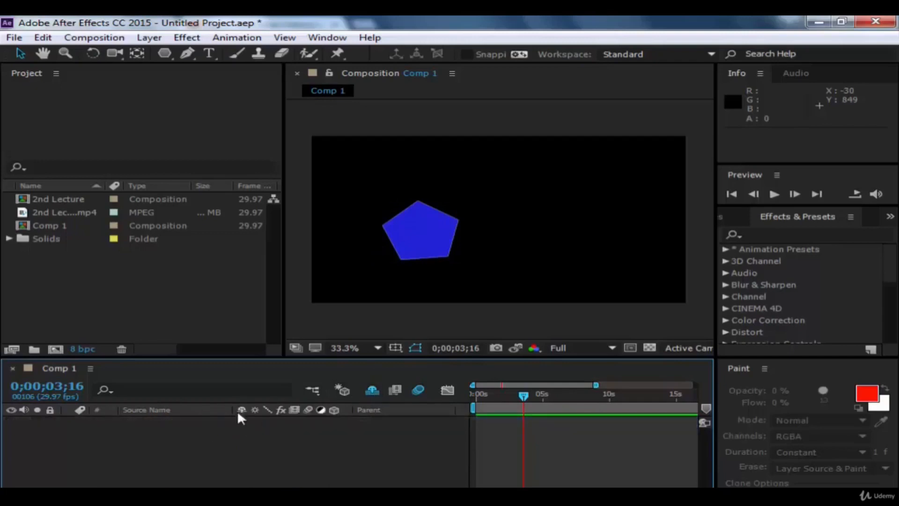
{"action": "key", "text": "ctrl+z"}
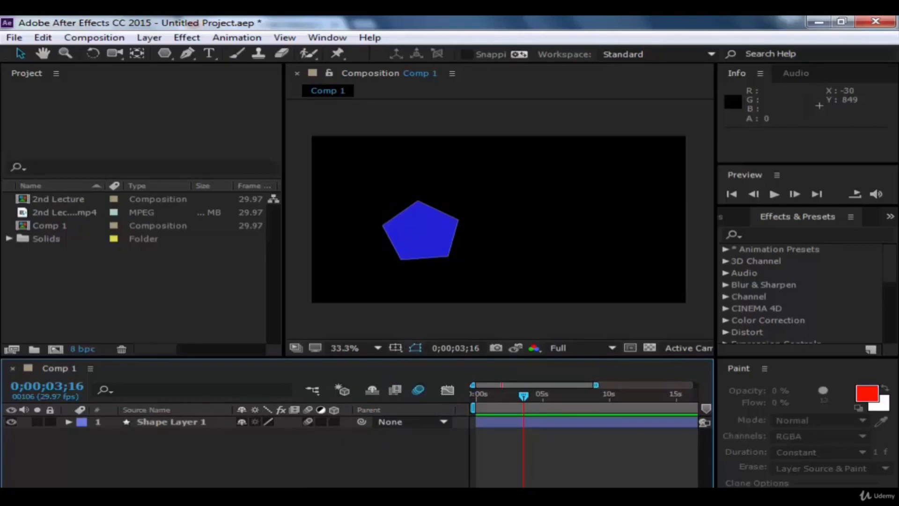
Step: Delete the pentagon's shape layer from Comp 1
{"action": "left_click", "coordinate": [435, 246]}
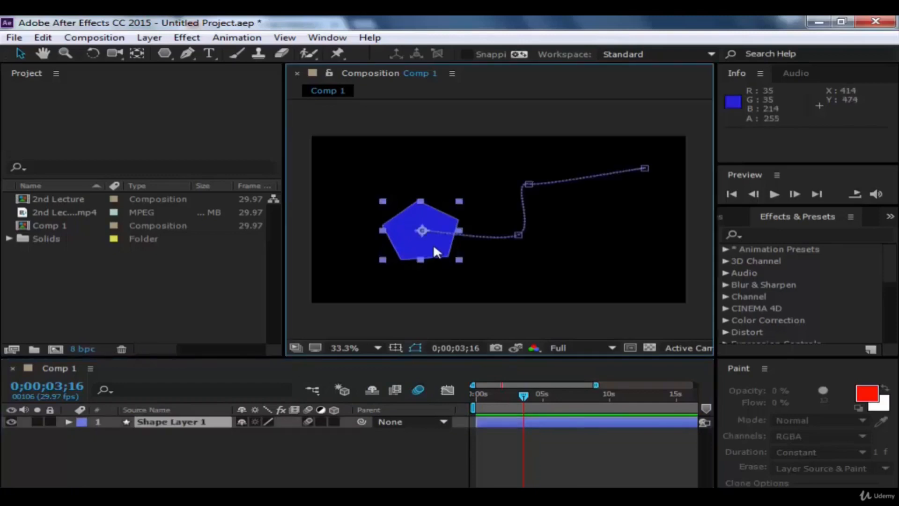
{"action": "key", "text": "Delete"}
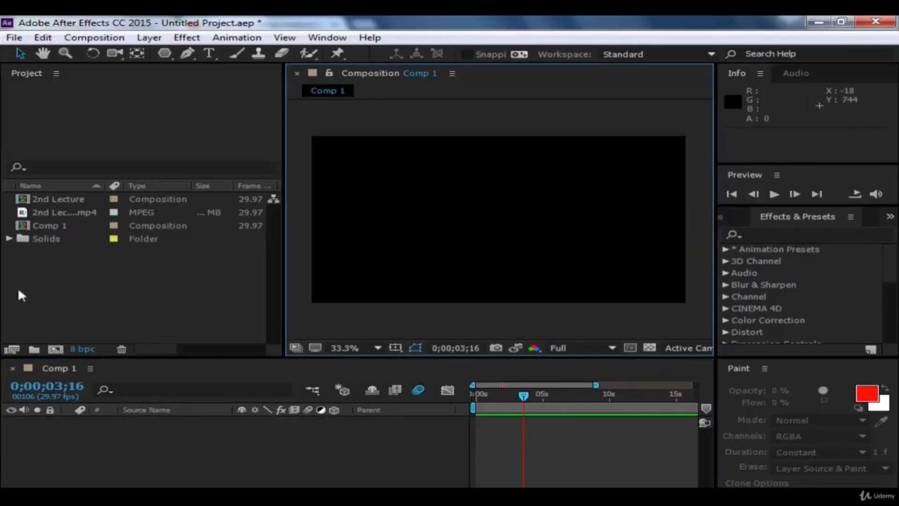
Step: Add a purple 1280 × 720 px solid and scale it to about 49% width and 99% height
{"action": "left_click", "coordinate": [149, 37]}
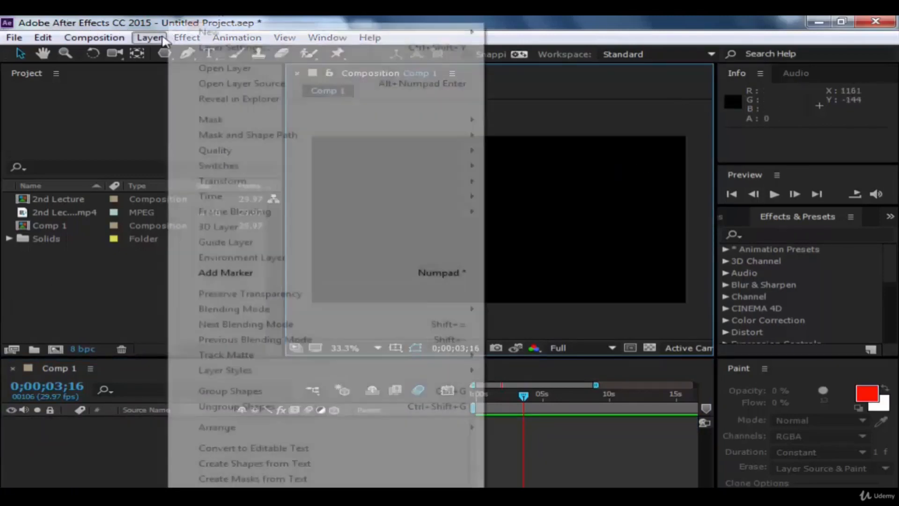
{"action": "mouse_move", "coordinate": [306, 33]}
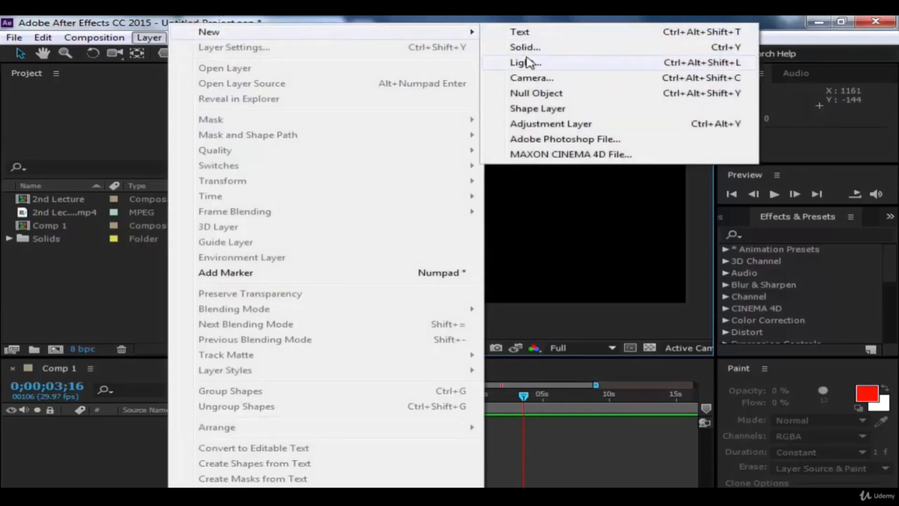
{"action": "left_click", "coordinate": [524, 48]}
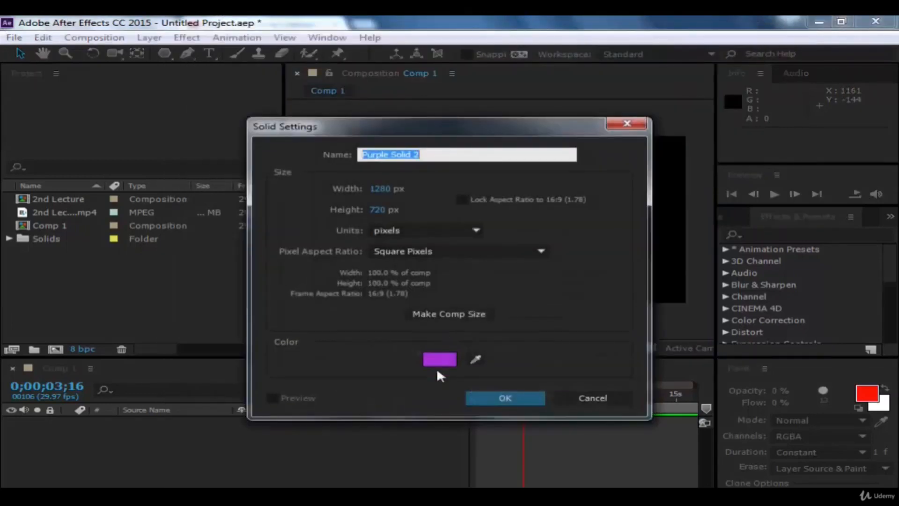
{"action": "left_click", "coordinate": [473, 396]}
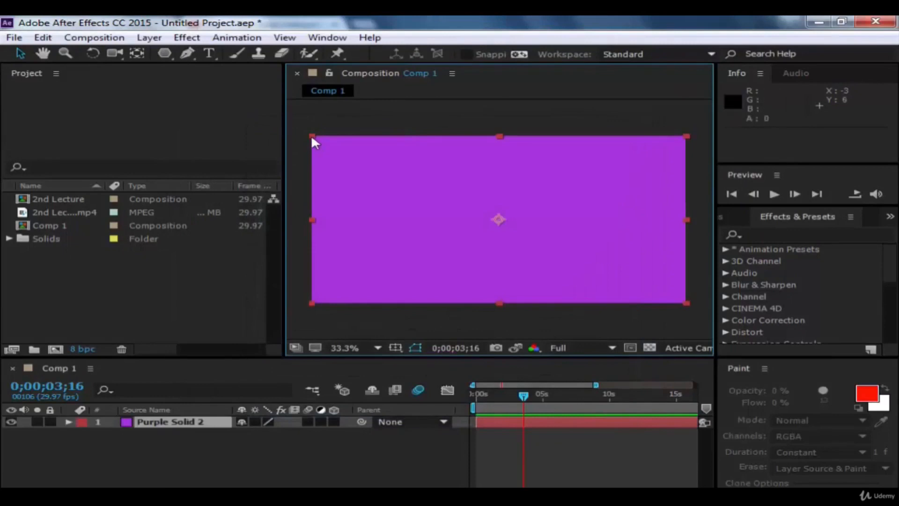
{"action": "left_click_drag", "start_coordinate": [312, 136], "coordinate": [406, 136]}
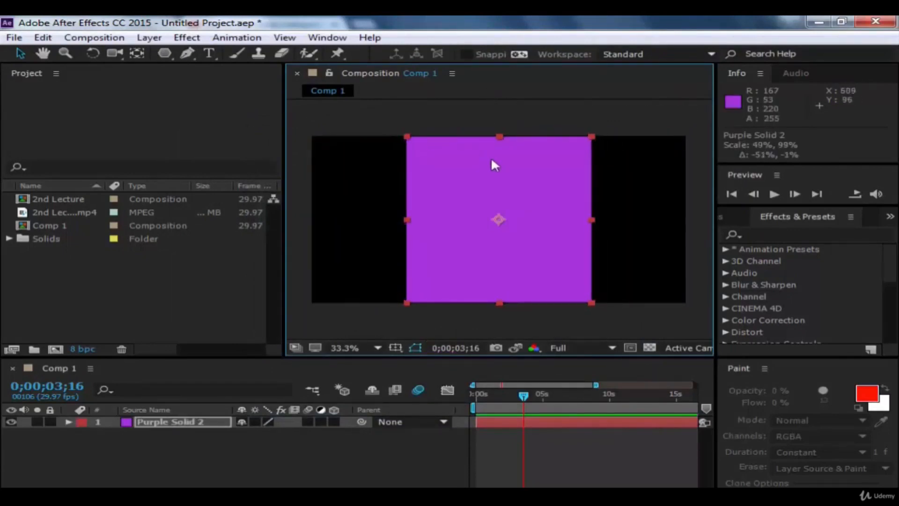
{"action": "left_click", "coordinate": [540, 115]}
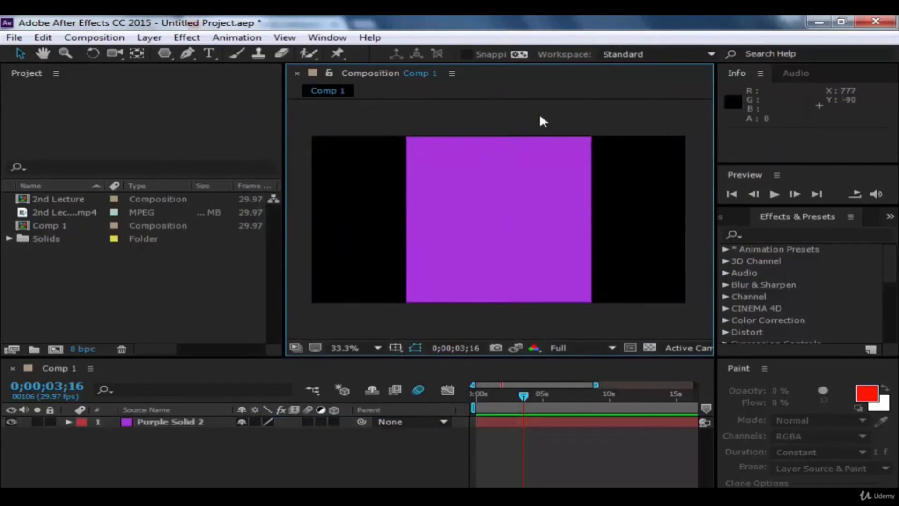
Step: Create a full-height blue star shape layer with the Star tool, and delete that layer
{"action": "left_click", "coordinate": [164, 54]}
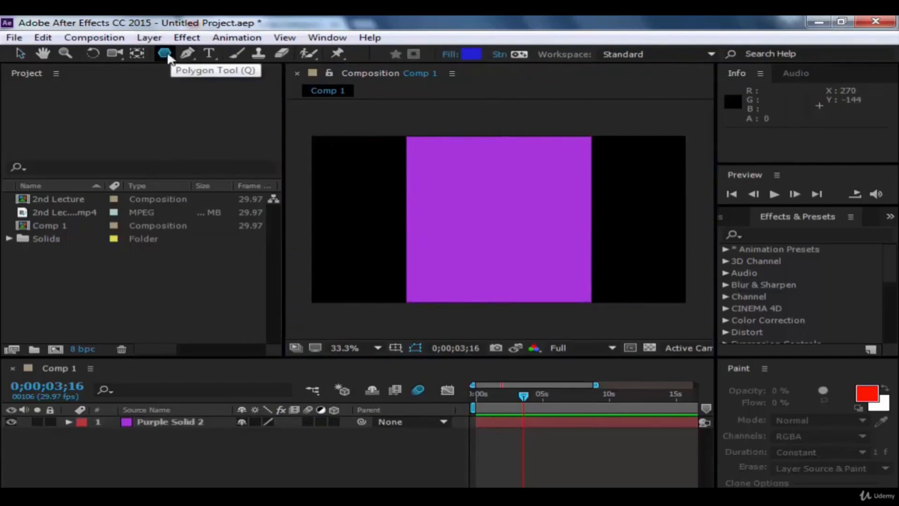
{"action": "key", "text": "q"}
{"action": "double_click", "coordinate": [167, 57]}
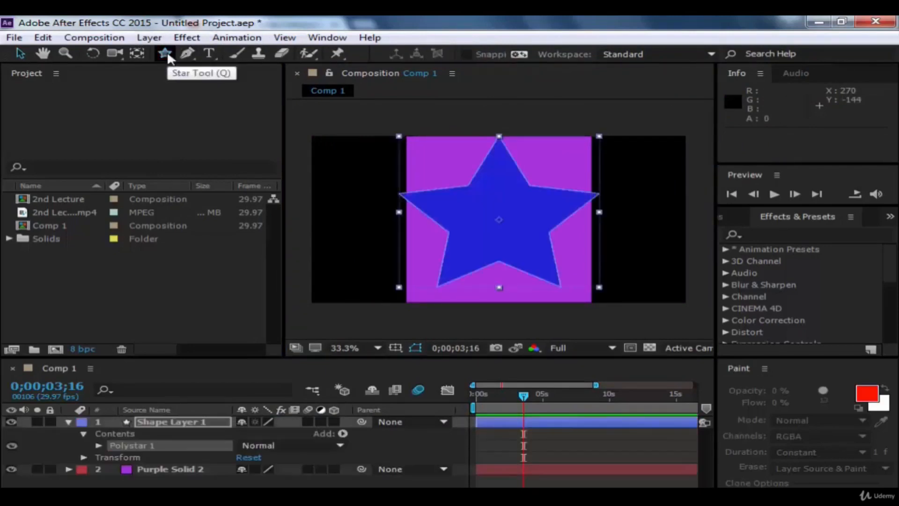
{"action": "left_click", "coordinate": [494, 268]}
{"action": "key", "text": "Delete"}
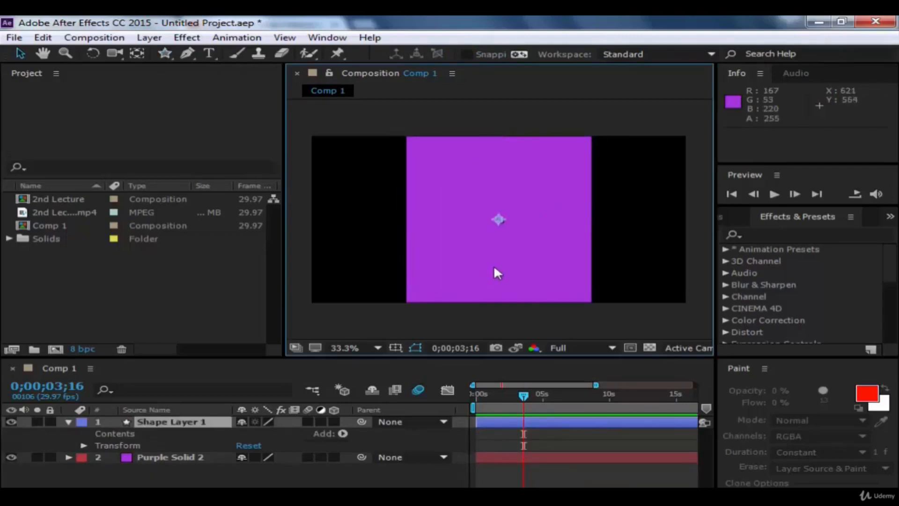
{"action": "key", "text": "Delete"}
Step: Draw a star-shaped mask on the purple solid, extending beyond its upper edge, and return to the Selection tool
{"action": "left_click", "coordinate": [122, 421]}
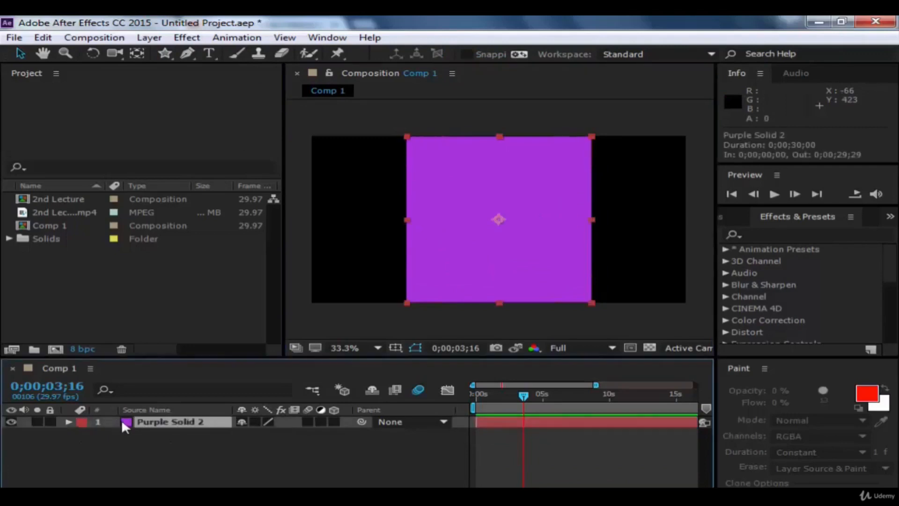
{"action": "key", "text": "w"}
{"action": "left_click", "coordinate": [165, 52]}
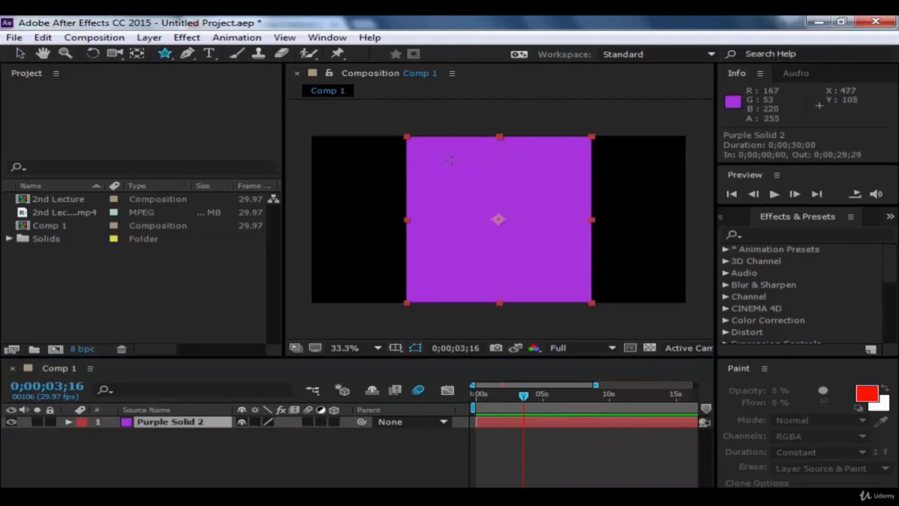
{"action": "left_click_drag", "start_coordinate": [478, 159], "coordinate": [525, 244]}
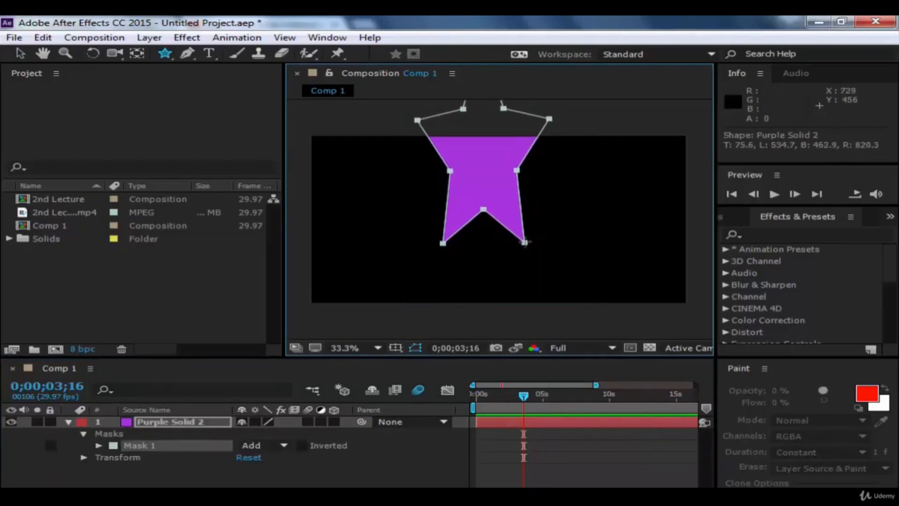
{"action": "left_click", "coordinate": [21, 53]}
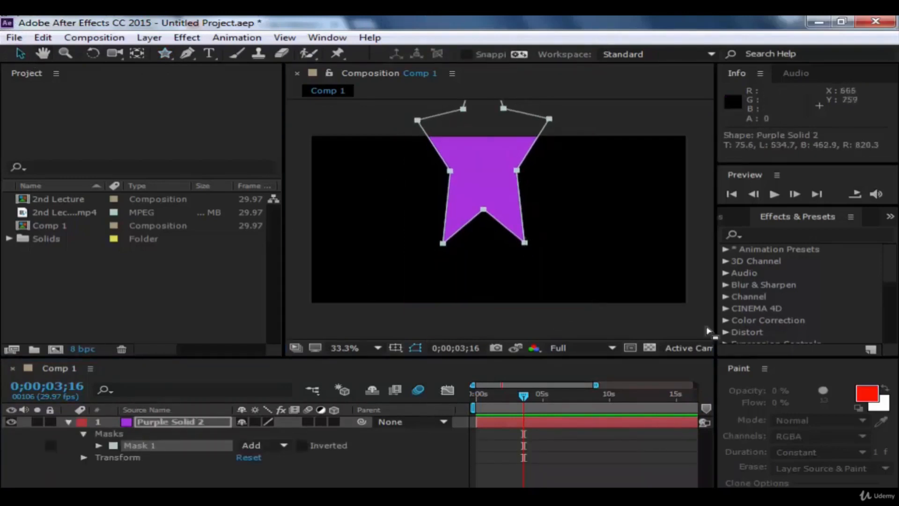
Step: Move the star-masked solid straight down to position 640, 657, widen it, and deselect it
{"action": "left_click", "coordinate": [495, 183]}
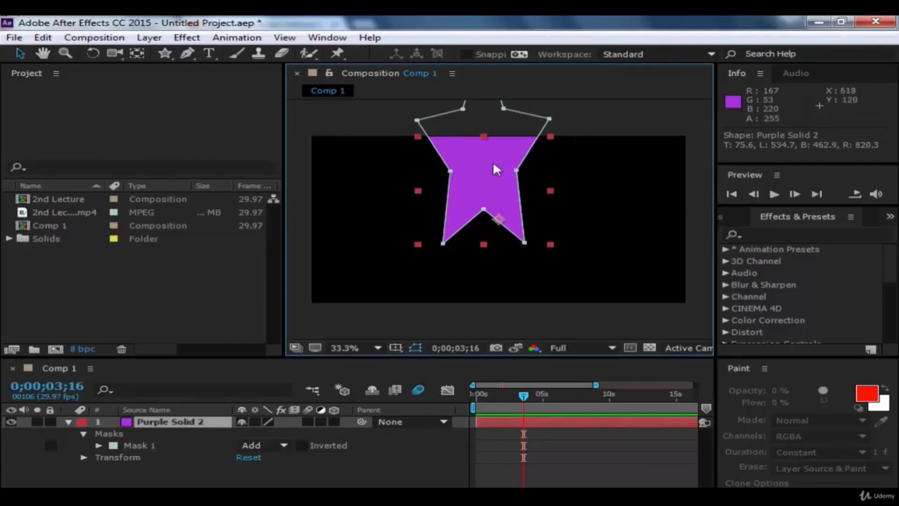
{"action": "left_click_drag", "start_coordinate": [494, 165], "coordinate": [493, 233]}
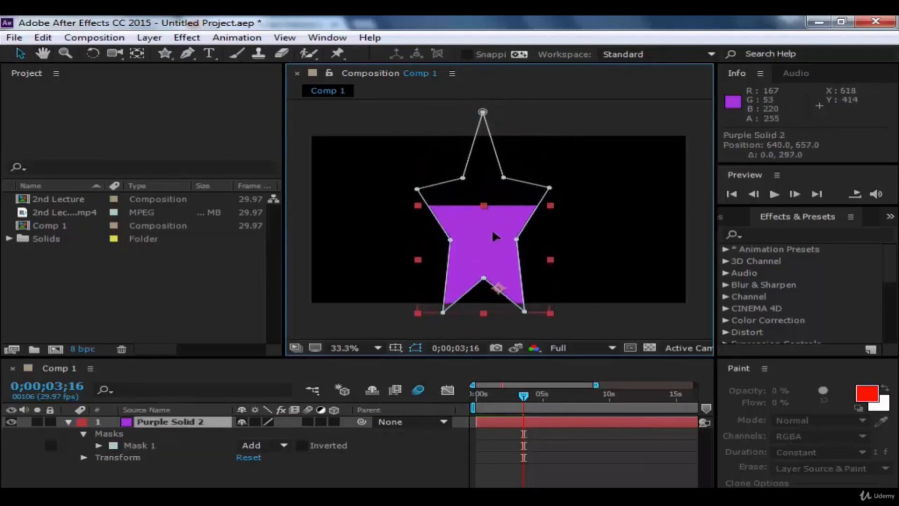
{"action": "left_click", "coordinate": [555, 107]}
{"action": "left_click", "coordinate": [506, 221]}
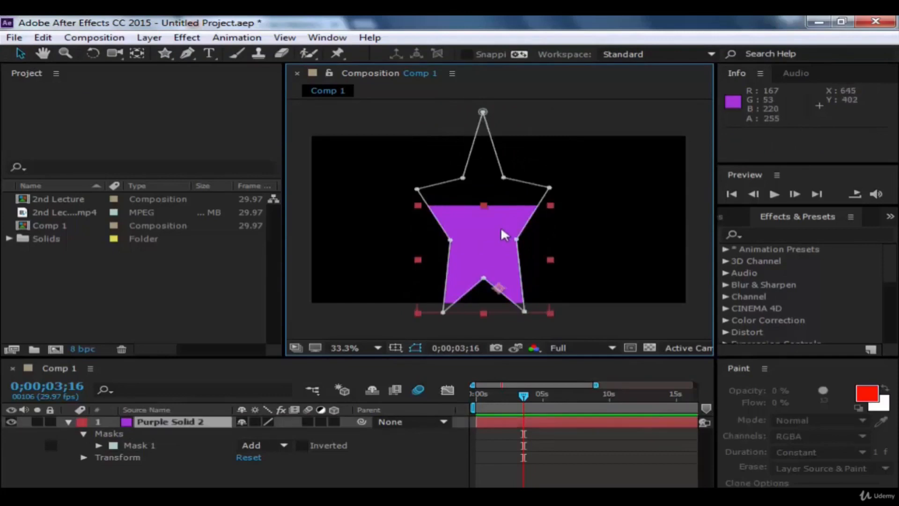
{"action": "left_click_drag", "start_coordinate": [550, 205], "coordinate": [588, 214]}
{"action": "left_click", "coordinate": [589, 125]}
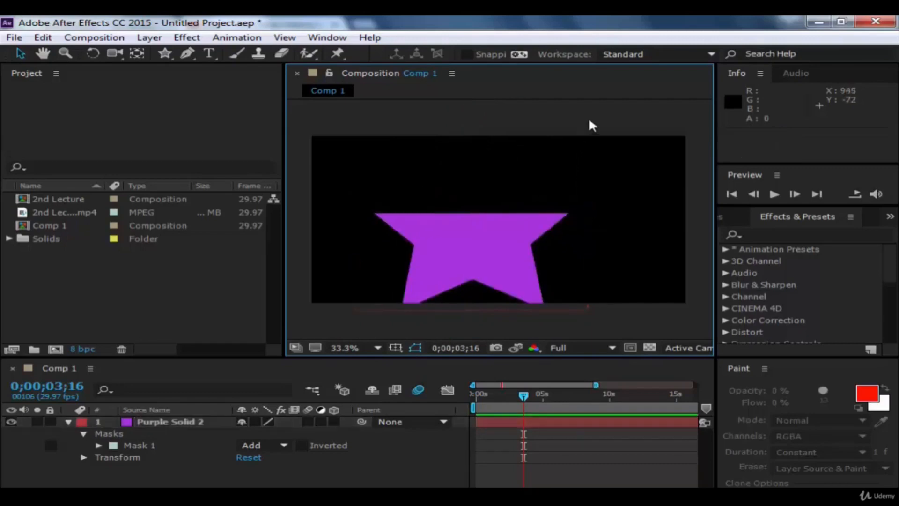
Step: Undo the masked solid's widening, its move and the star mask
{"action": "key", "text": "ctrl+z"}
{"action": "key", "text": "ctrl+z"}
{"action": "key", "text": "ctrl+z"}
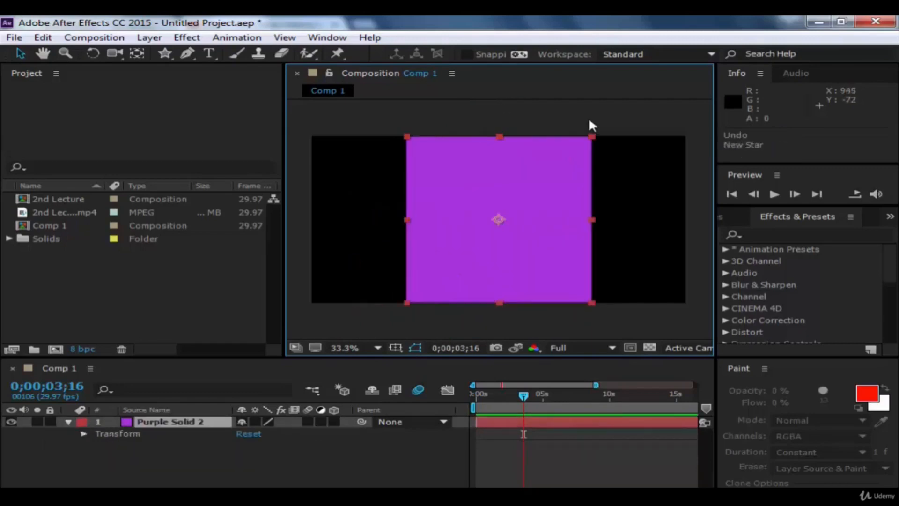
Step: With no layer selected, draw a small blue star shape layer at the purple solid's upper-left corner, then remove the star and its layer
{"action": "left_click", "coordinate": [589, 125]}
{"action": "left_click", "coordinate": [165, 53]}
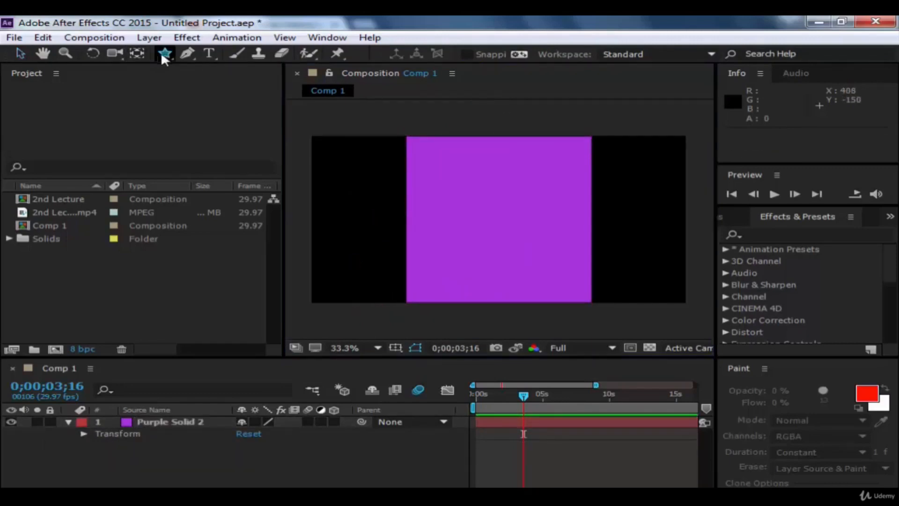
{"action": "mouse_move", "coordinate": [437, 153]}
{"action": "left_mouse_down"}
{"action": "mouse_move", "coordinate": [459, 187]}
{"action": "mouse_move", "coordinate": [445, 178]}
{"action": "left_mouse_up"}
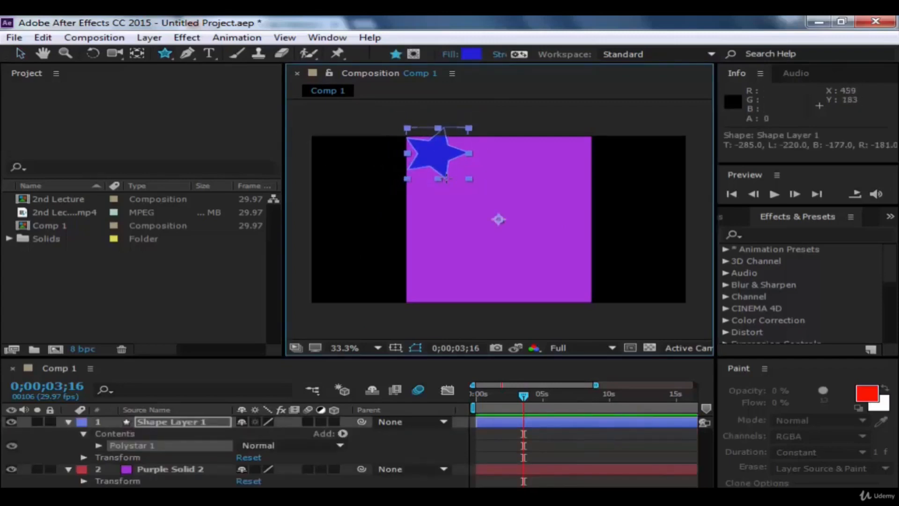
{"action": "key", "text": "ctrl+z"}
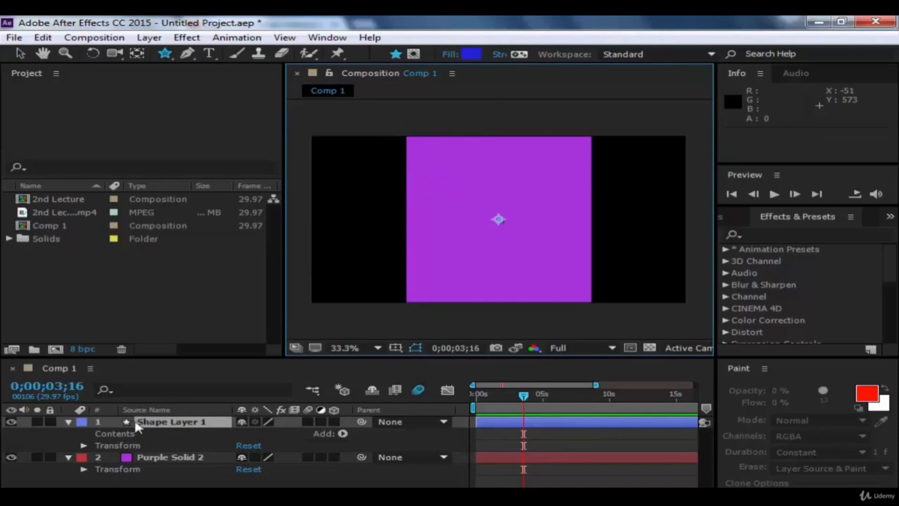
{"action": "key", "text": "Delete"}
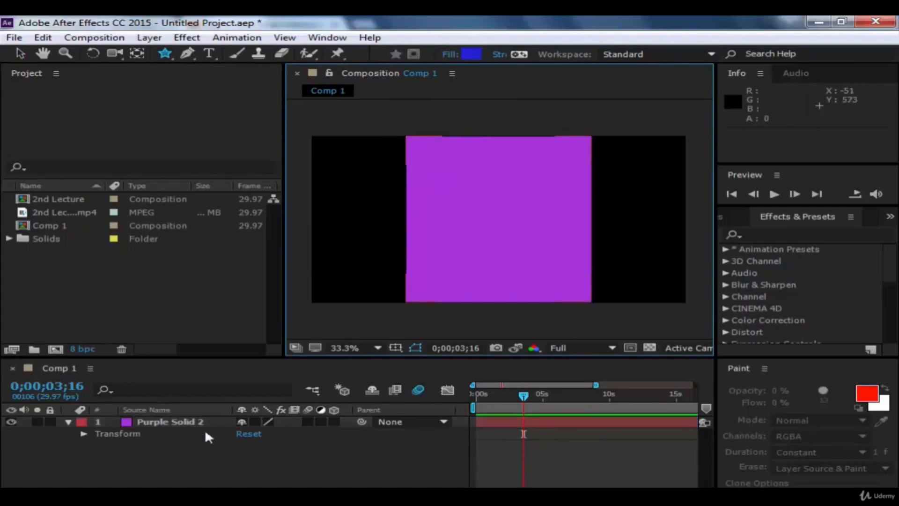
Step: Draw a large star mask on the purple solid, move the masked solid down to position 640, 426, and undo both changes
{"action": "left_click", "coordinate": [164, 424]}
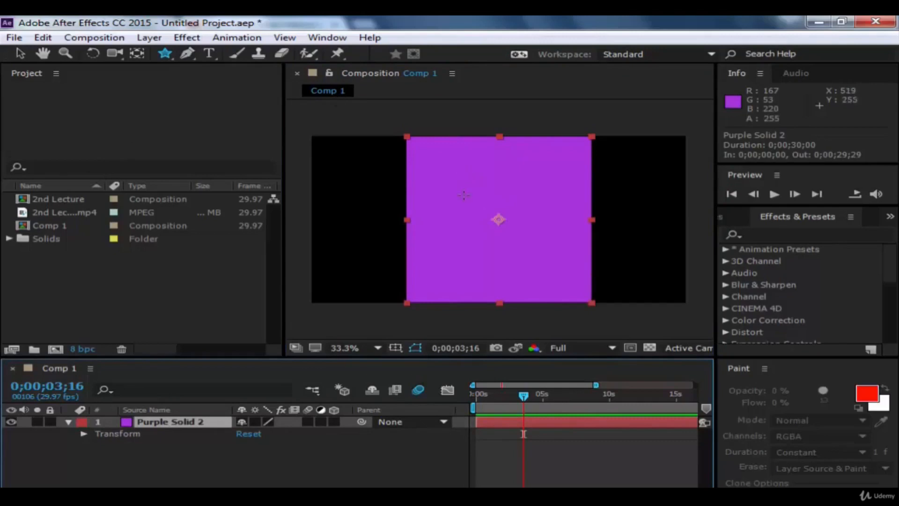
{"action": "mouse_move", "coordinate": [463, 194]}
{"action": "left_mouse_down"}
{"action": "mouse_move", "coordinate": [466, 141]}
{"action": "mouse_move", "coordinate": [438, 131]}
{"action": "left_mouse_up"}
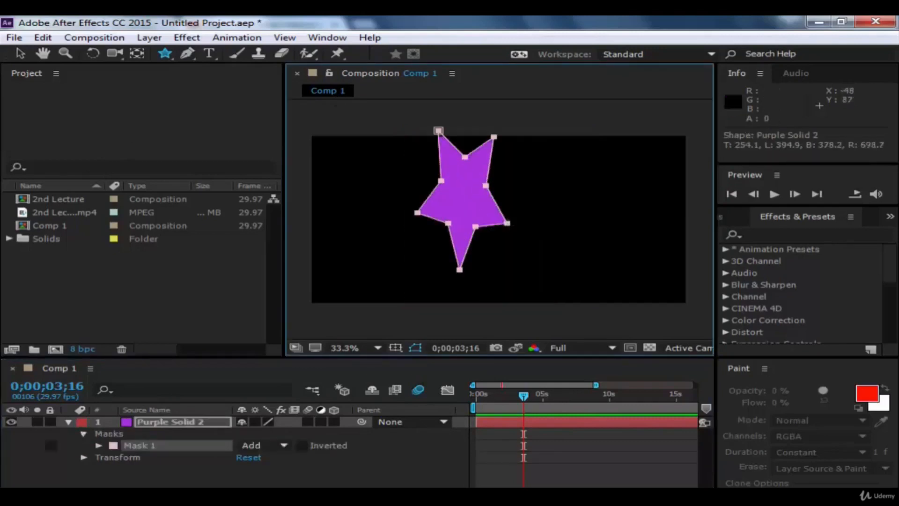
{"action": "left_click", "coordinate": [20, 53]}
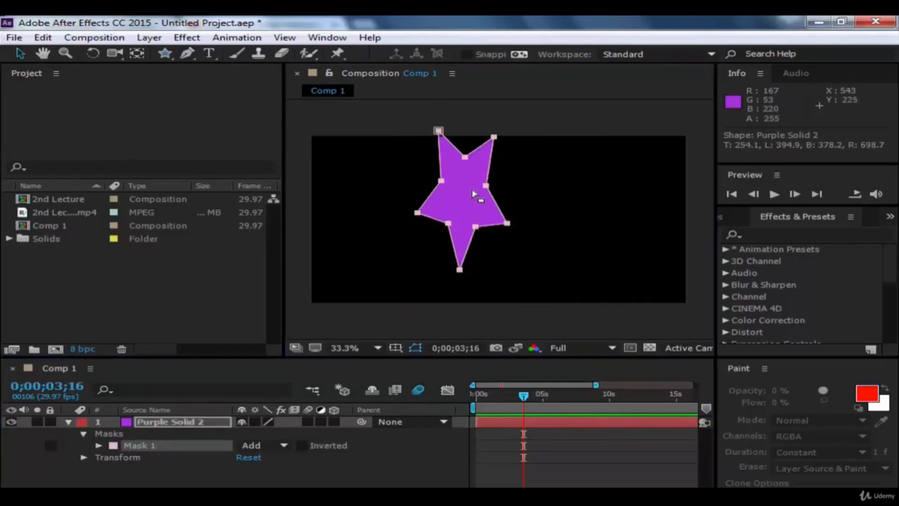
{"action": "left_click_drag", "start_coordinate": [471, 188], "coordinate": [474, 209]}
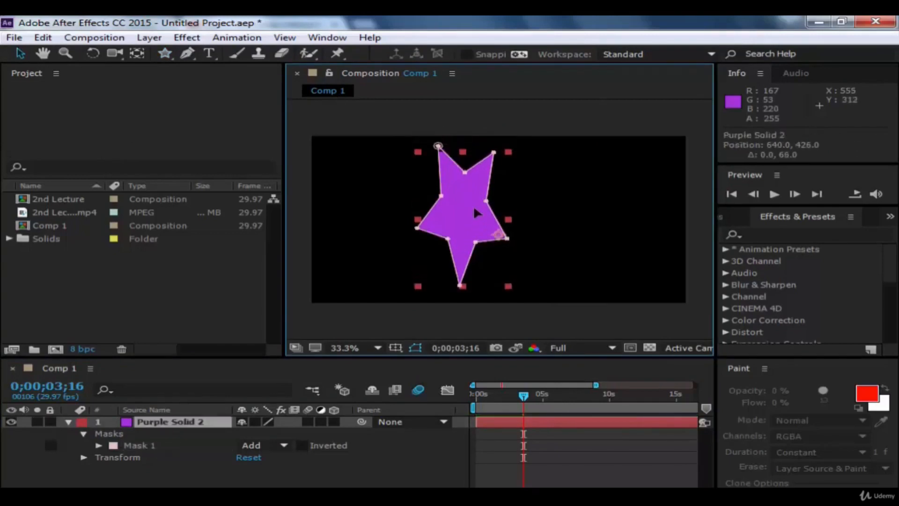
{"action": "left_click", "coordinate": [547, 112]}
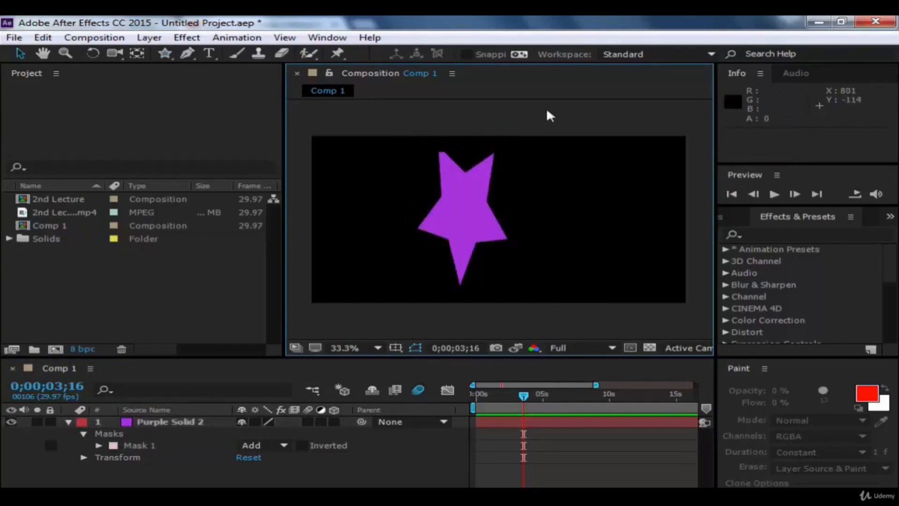
{"action": "key", "text": "ctrl+z"}
{"action": "key", "text": "ctrl+z"}
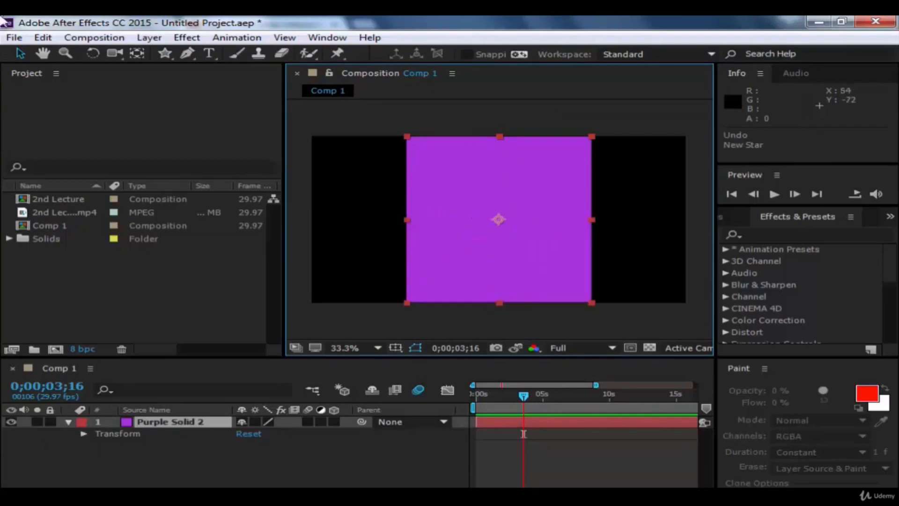
Step: Draw a small star mask on the left half of the purple solid, about 254 px wide, and return to the Selection tool
{"action": "left_click", "coordinate": [164, 51]}
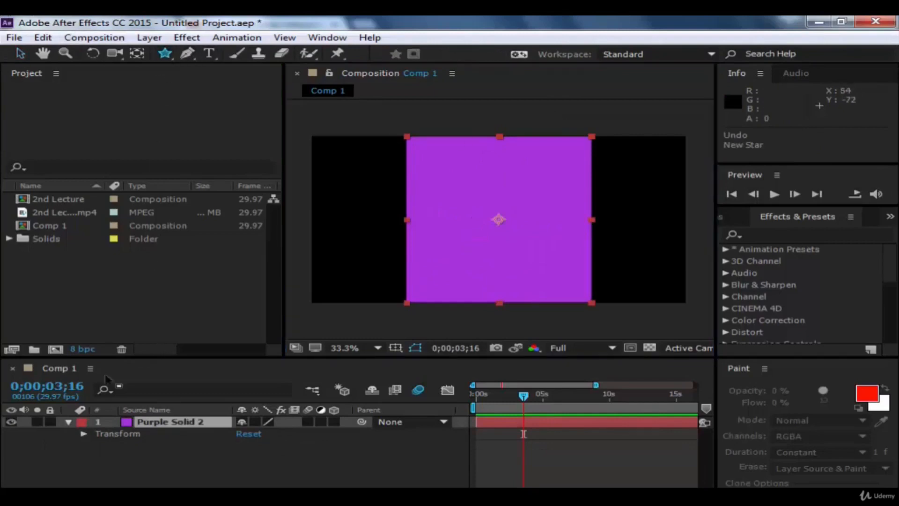
{"action": "left_click", "coordinate": [151, 421]}
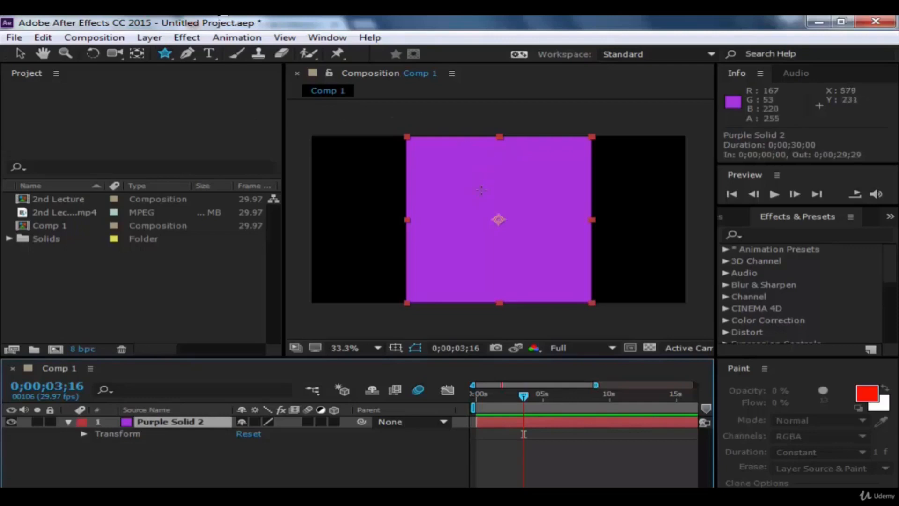
{"action": "left_click_drag", "start_coordinate": [442, 210], "coordinate": [449, 238]}
{"action": "left_click", "coordinate": [19, 53]}
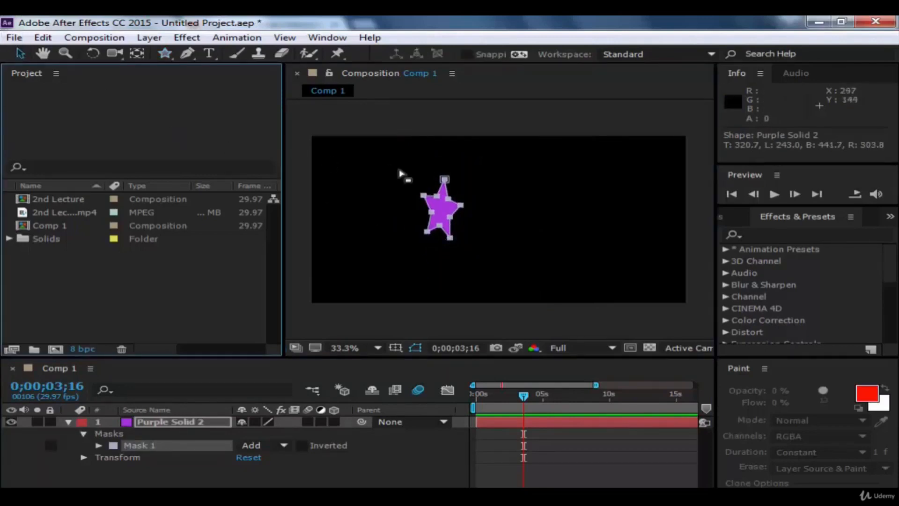
Step: Move the star-masked solid right to position 796, 363
{"action": "left_click", "coordinate": [446, 208]}
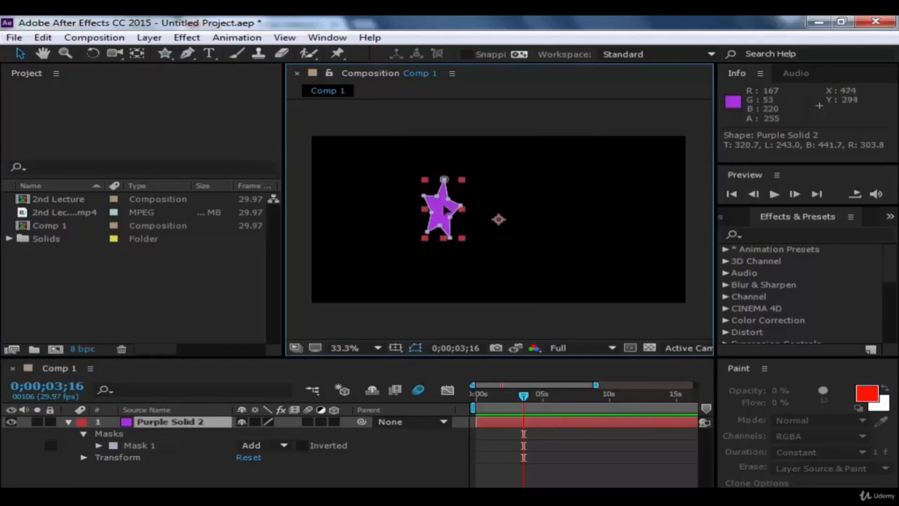
{"action": "mouse_move", "coordinate": [460, 206]}
{"action": "left_mouse_down"}
{"action": "mouse_move", "coordinate": [487, 195]}
{"action": "mouse_move", "coordinate": [466, 196]}
{"action": "mouse_move", "coordinate": [457, 211]}
{"action": "mouse_move", "coordinate": [443, 203]}
{"action": "left_mouse_up"}
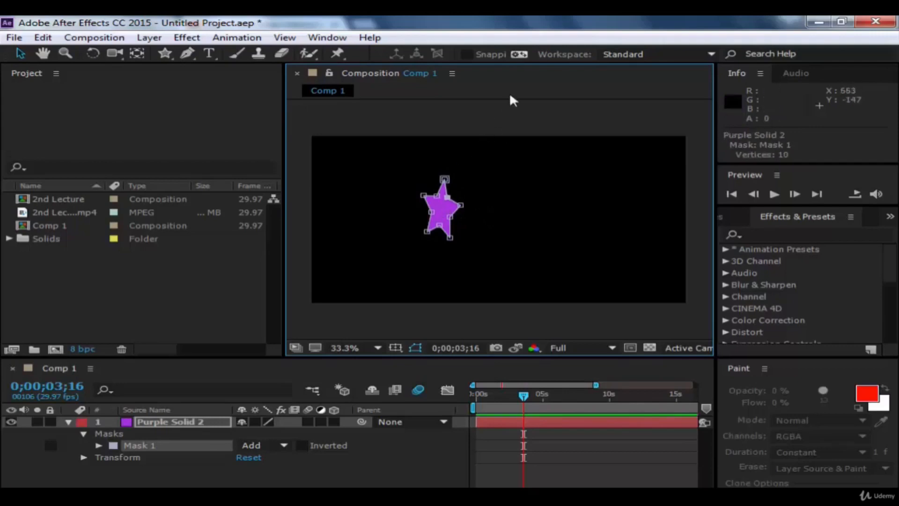
{"action": "left_click", "coordinate": [159, 123]}
{"action": "left_click", "coordinate": [447, 211]}
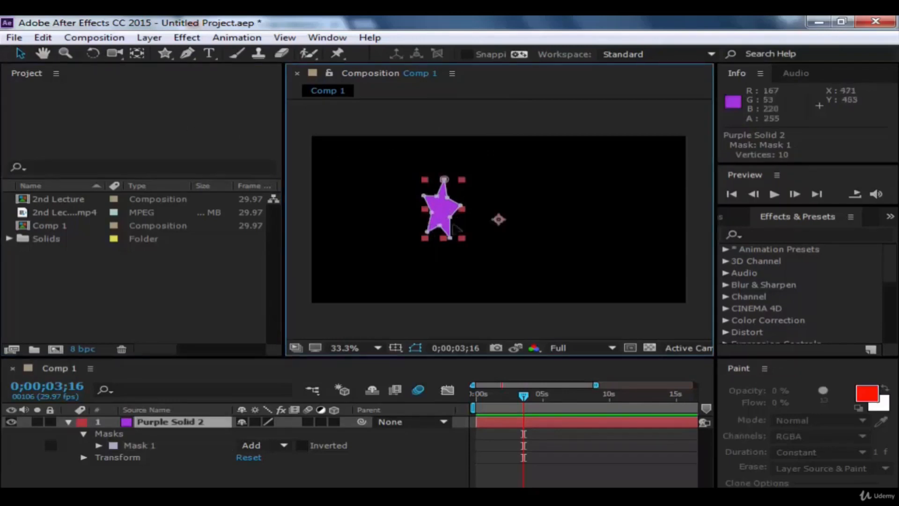
{"action": "left_click_drag", "start_coordinate": [447, 212], "coordinate": [492, 213]}
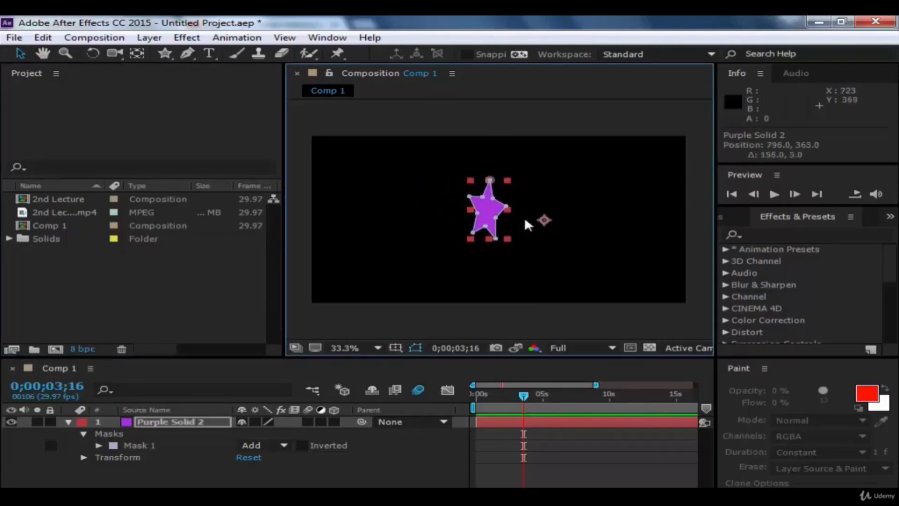
Step: Move the masked solid's anchor point to the middle of the star with the Pan Behind tool, and deselect the layer
{"action": "left_click", "coordinate": [137, 53]}
{"action": "left_click_drag", "start_coordinate": [542, 218], "coordinate": [496, 214]}
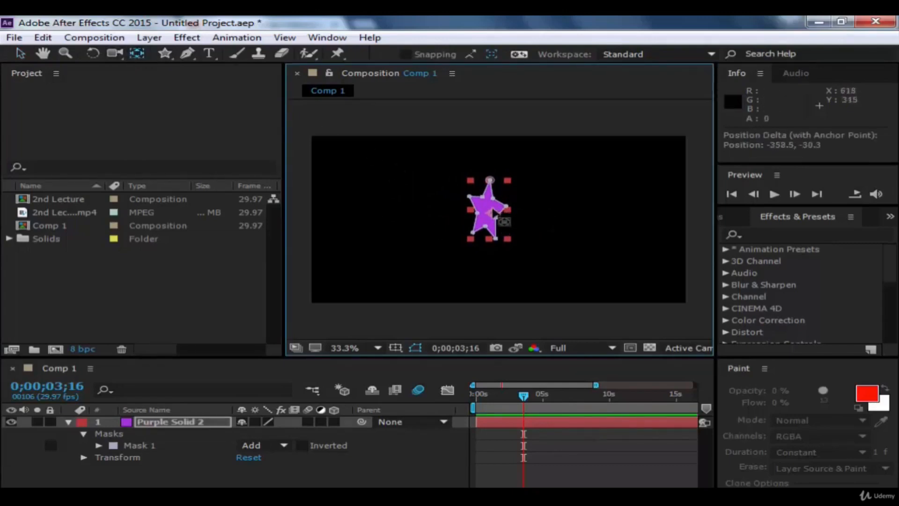
{"action": "left_click", "coordinate": [20, 53]}
{"action": "left_click", "coordinate": [156, 130]}
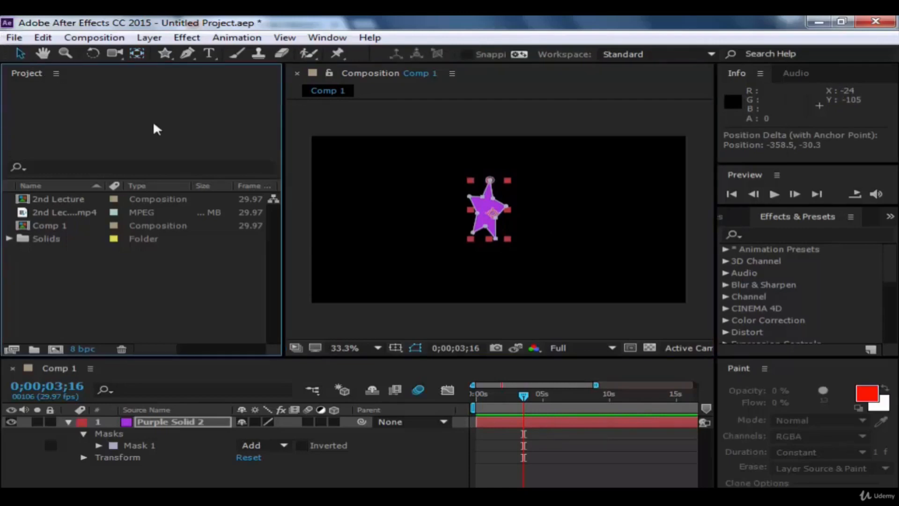
{"action": "left_click", "coordinate": [554, 118]}
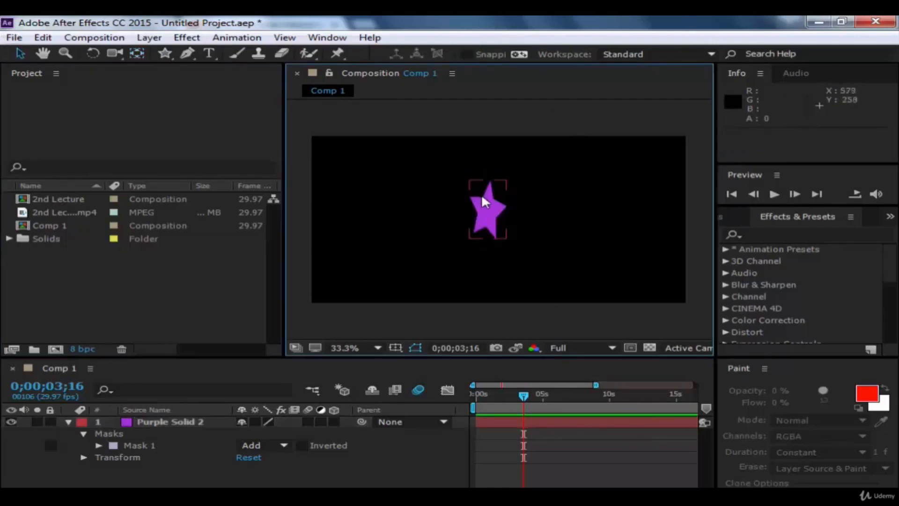
Step: Review Mask 1's opacity and mask shape settings, set its Mask Feather to 1.0, 1.0 pixels, and collapse the mask properties
{"action": "left_click", "coordinate": [485, 209]}
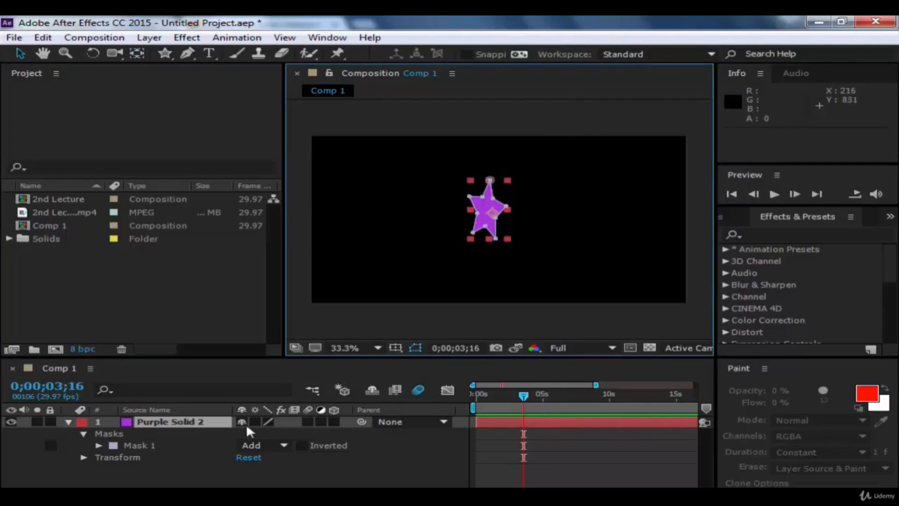
{"action": "left_click", "coordinate": [98, 445]}
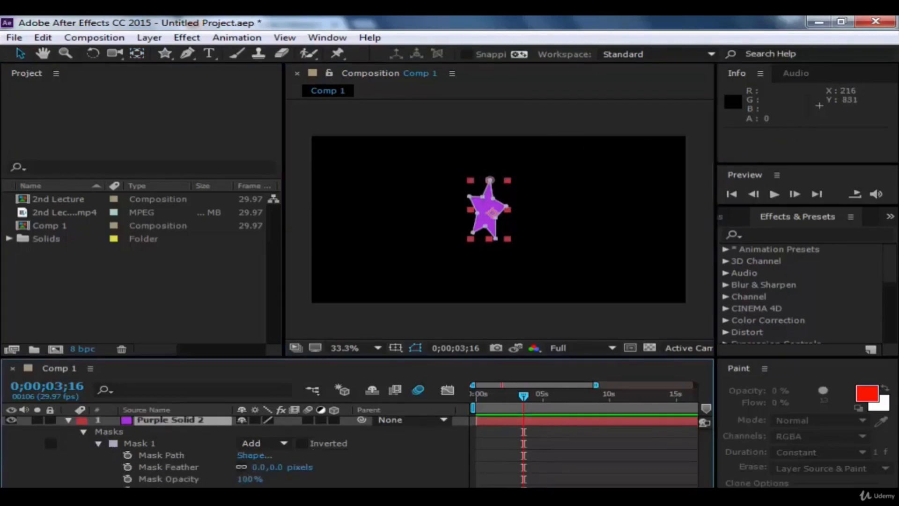
{"action": "left_click_drag", "start_coordinate": [247, 479], "coordinate": [271, 478]}
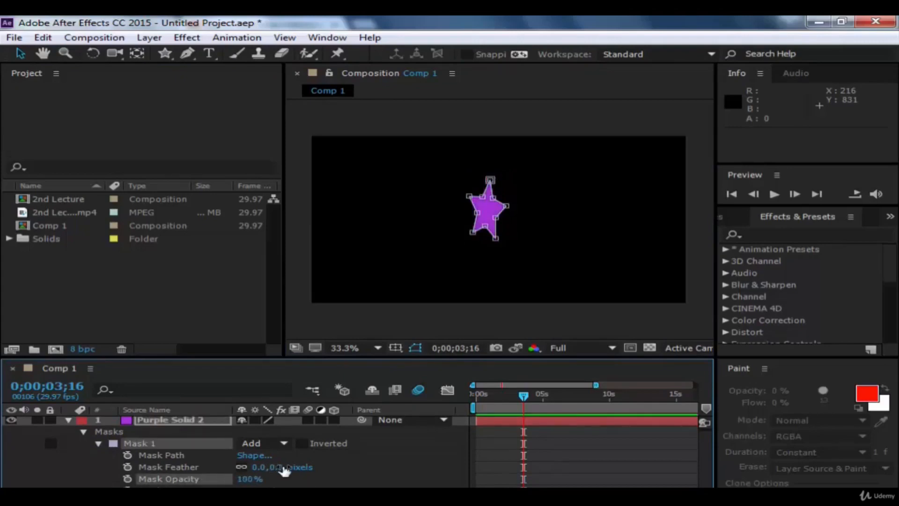
{"action": "left_click", "coordinate": [254, 457]}
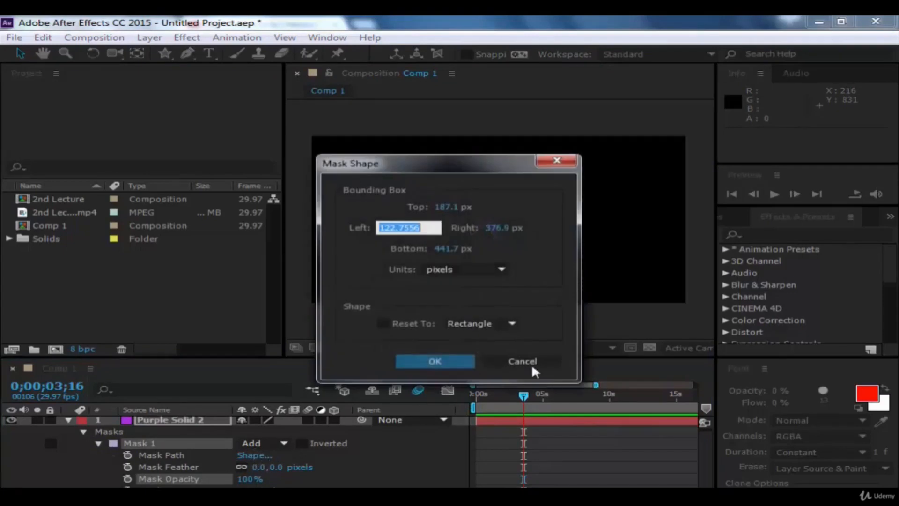
{"action": "left_click", "coordinate": [531, 366]}
{"action": "left_click_drag", "start_coordinate": [275, 470], "coordinate": [246, 490]}
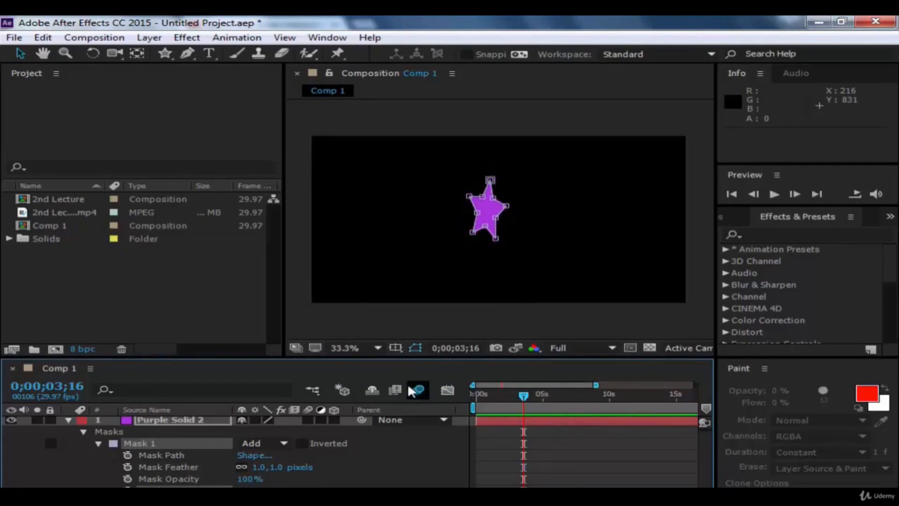
{"action": "left_click", "coordinate": [99, 443]}
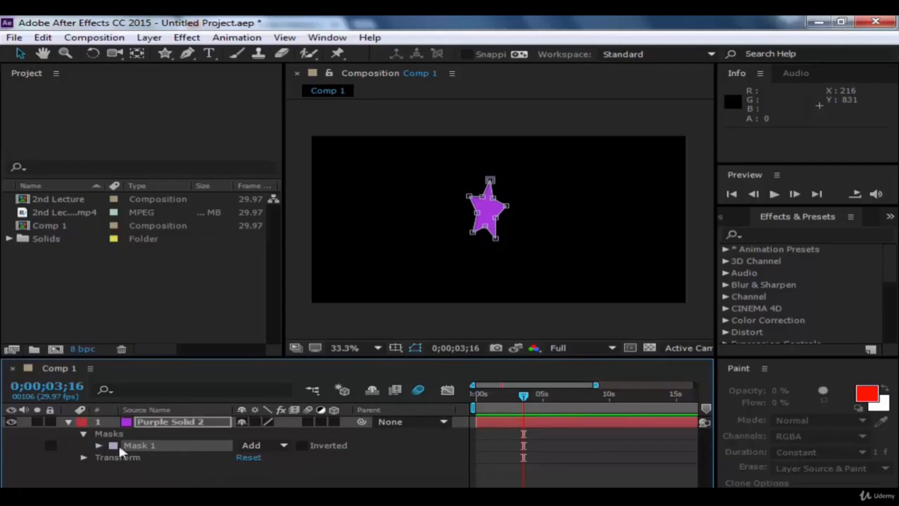
{"action": "left_click", "coordinate": [83, 431]}
{"action": "left_click", "coordinate": [160, 485]}
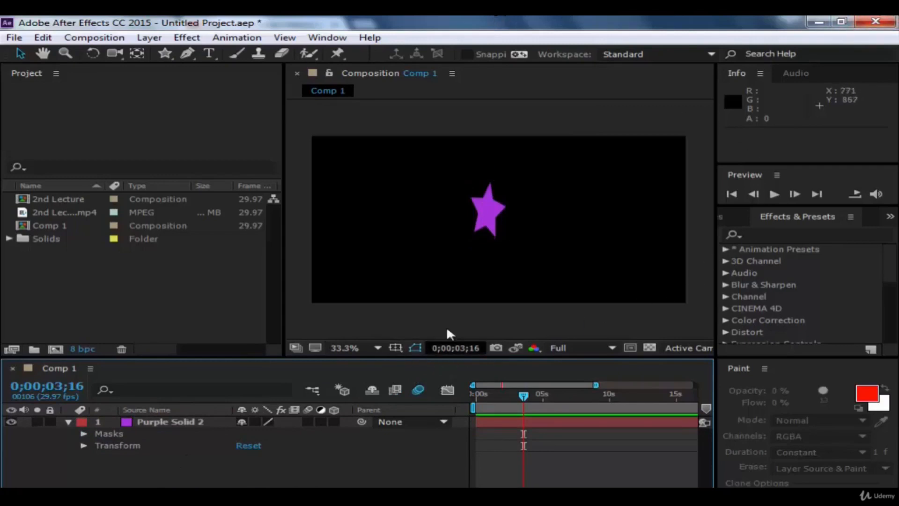
Step: Nudge the star mask's left tip vertex slightly outward, and turn off the visibility of mask and shape paths
{"action": "left_click", "coordinate": [478, 230]}
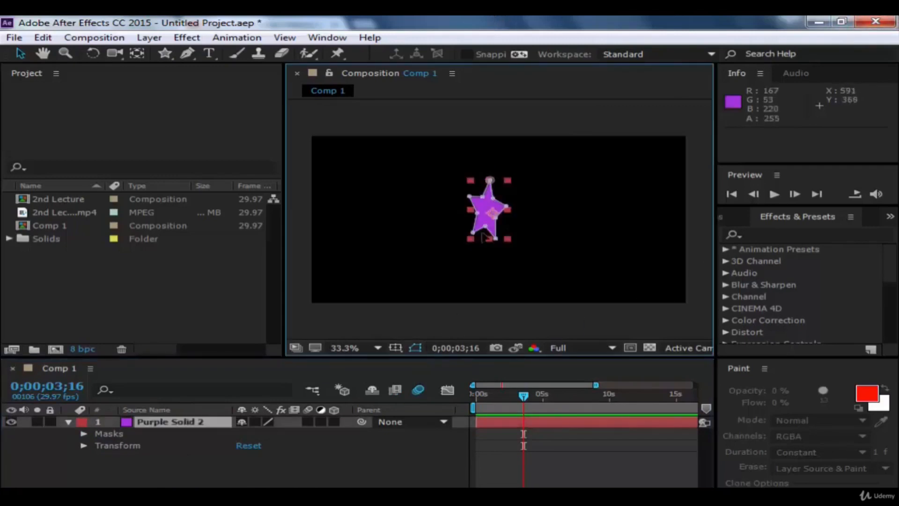
{"action": "left_click", "coordinate": [416, 348]}
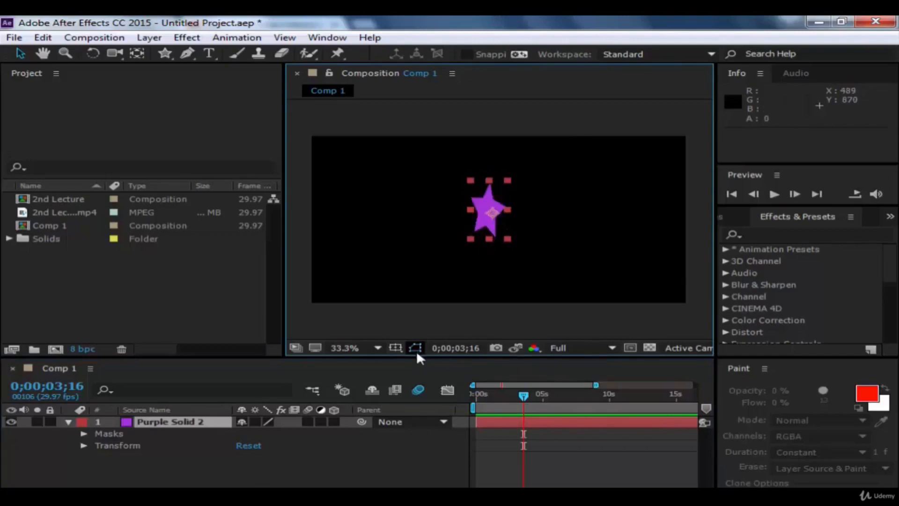
{"action": "left_click", "coordinate": [417, 350]}
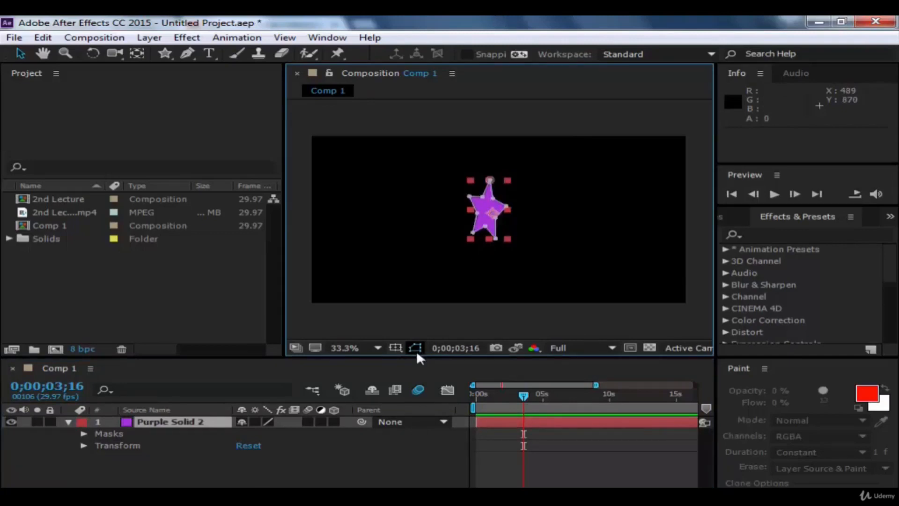
{"action": "left_click", "coordinate": [467, 195]}
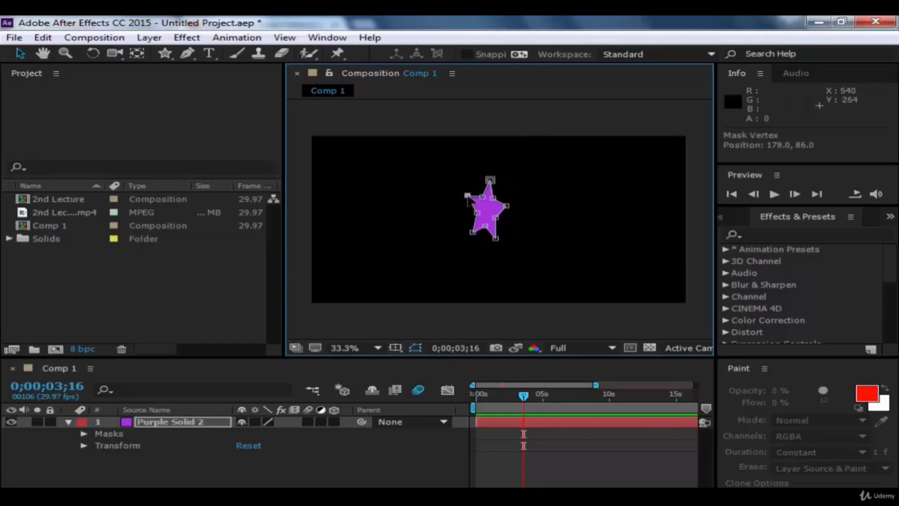
{"action": "left_click", "coordinate": [416, 347]}
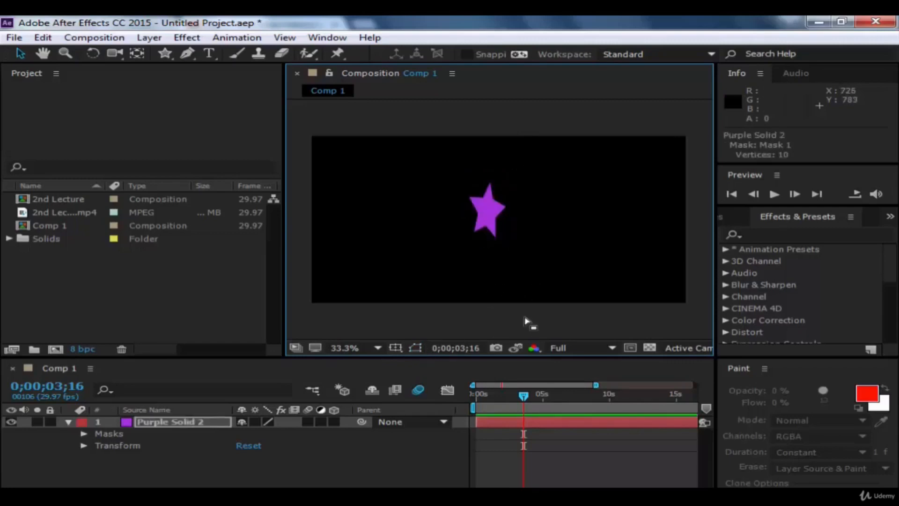
Step: Move the purple star to position 760, 324, deselect it, and collapse the Purple Solid 2 layer's properties
{"action": "left_click", "coordinate": [530, 323]}
{"action": "left_click_drag", "start_coordinate": [484, 201], "coordinate": [526, 199]}
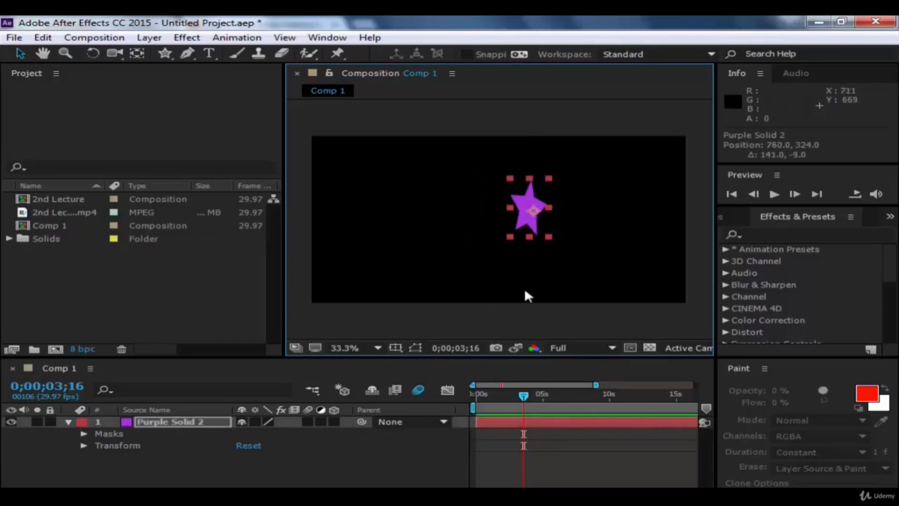
{"action": "left_click", "coordinate": [524, 328]}
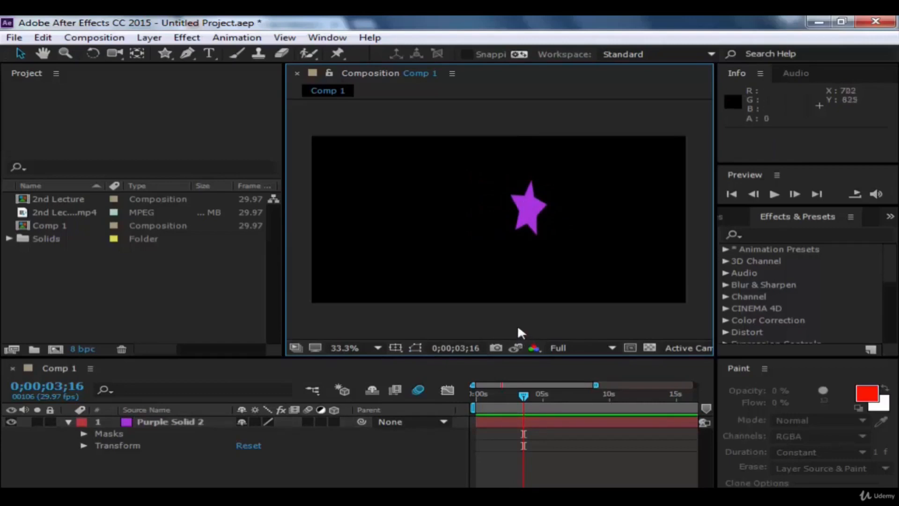
{"action": "left_click", "coordinate": [75, 426]}
{"action": "left_click", "coordinate": [68, 421]}
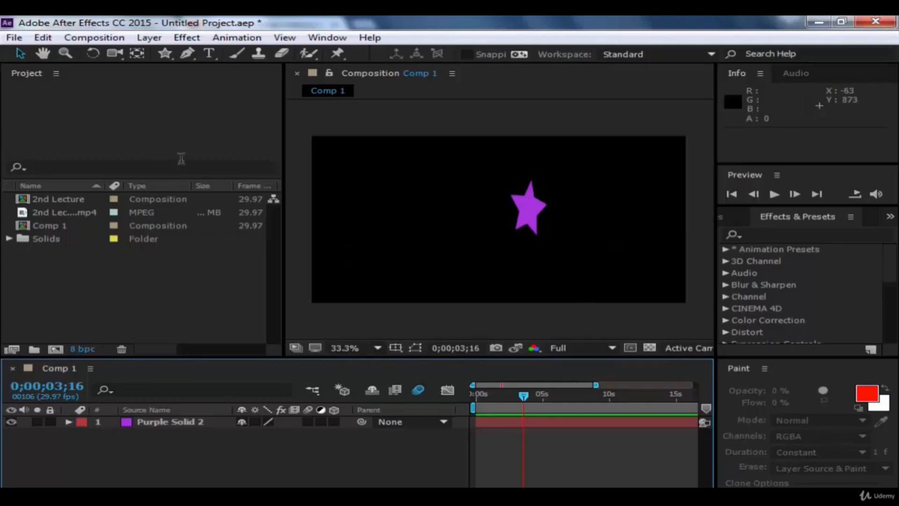
Step: Examine the available animation, effect and composition commands, including the composition preview and frame-saving options
{"action": "left_click", "coordinate": [247, 40]}
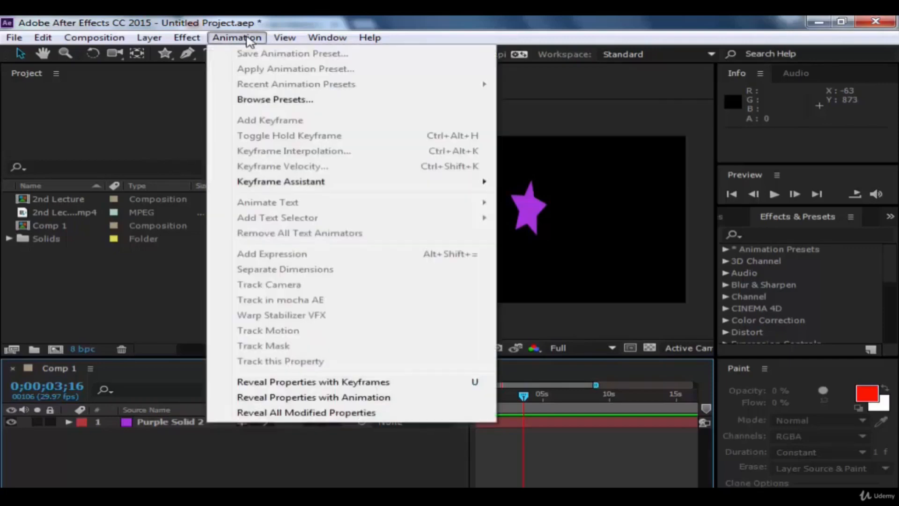
{"action": "left_click", "coordinate": [247, 41]}
{"action": "left_click", "coordinate": [195, 40]}
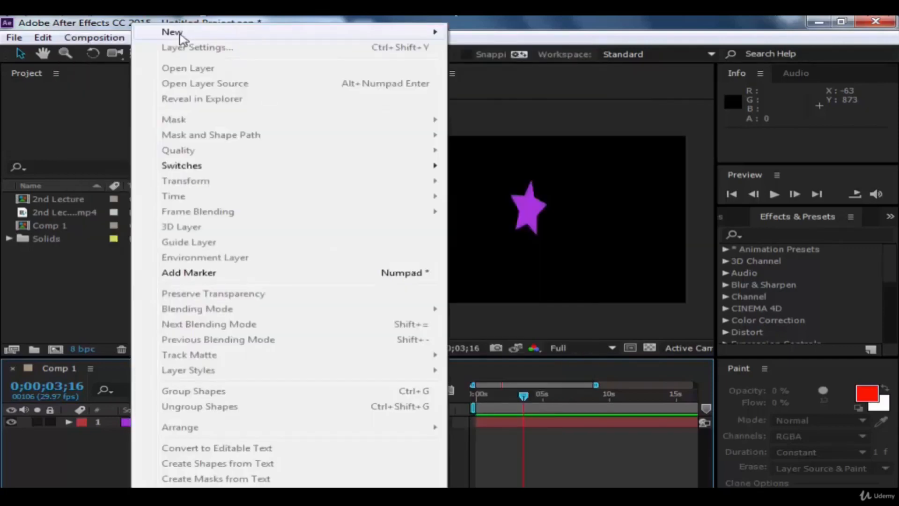
{"action": "left_click", "coordinate": [148, 37]}
{"action": "left_click", "coordinate": [93, 37]}
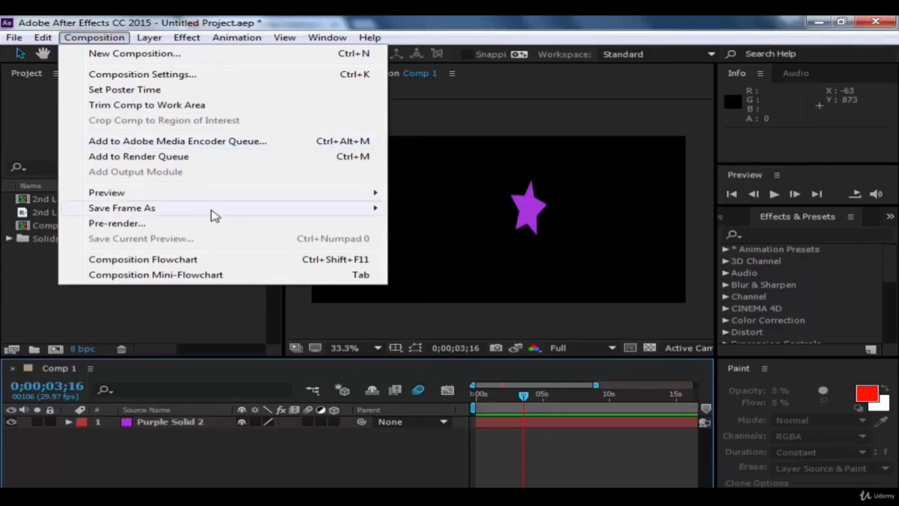
{"action": "mouse_move", "coordinate": [225, 207]}
{"action": "mouse_move", "coordinate": [315, 195]}
{"action": "mouse_move", "coordinate": [377, 192]}
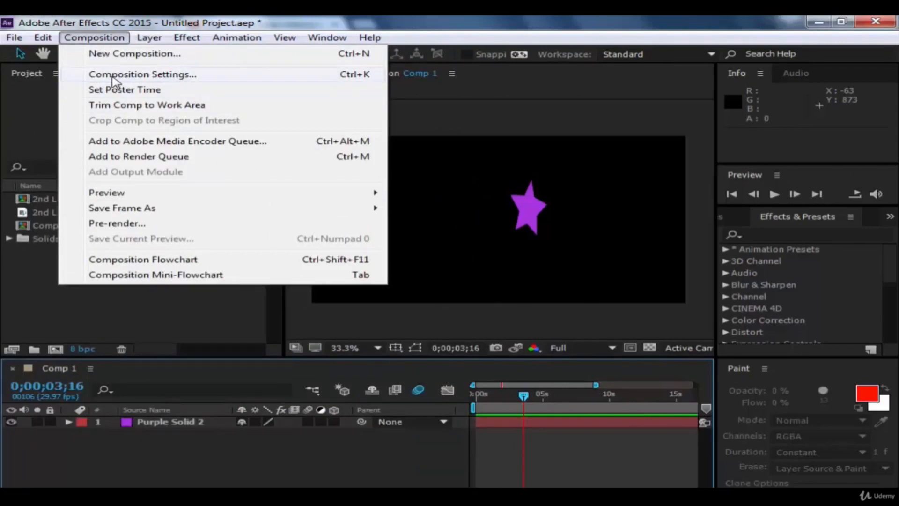
Step: Split Purple Solid 2 at 0;00;03;16 and set the label color of the second segment to Orange
{"action": "mouse_move", "coordinate": [38, 40]}
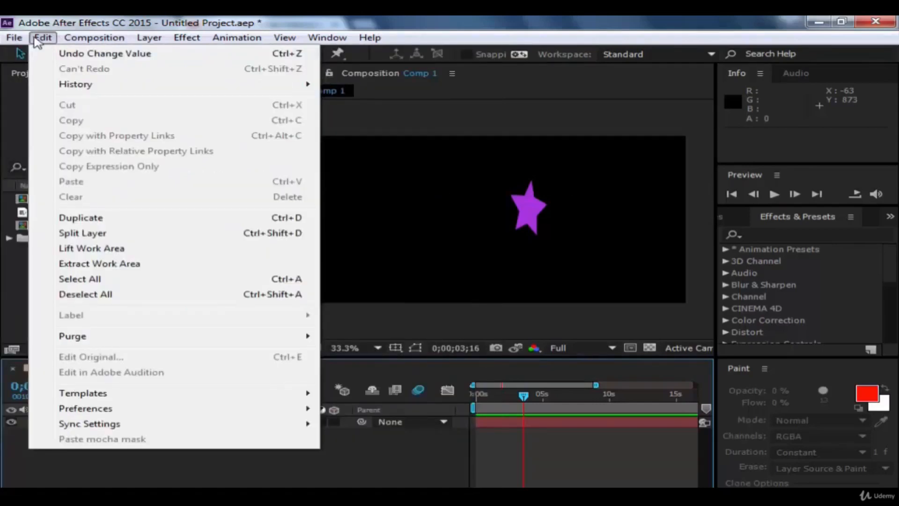
{"action": "left_click", "coordinate": [89, 233]}
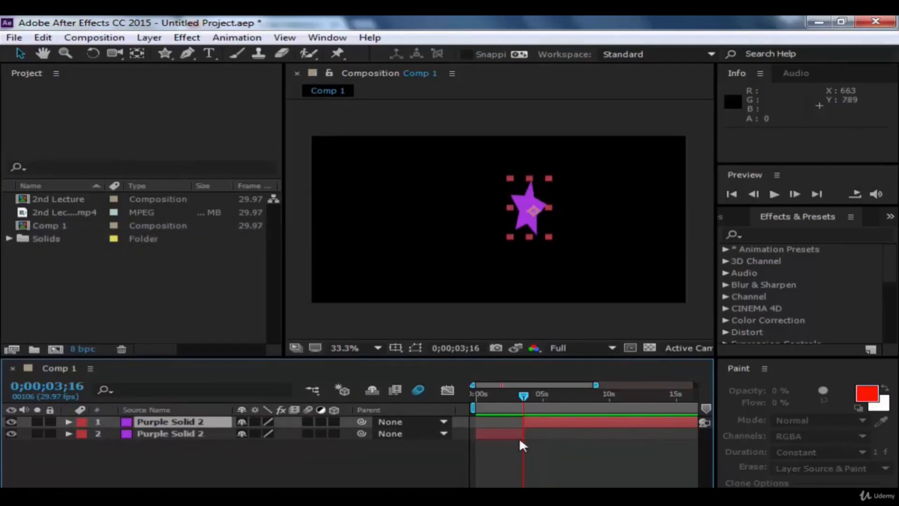
{"action": "left_click", "coordinate": [42, 38]}
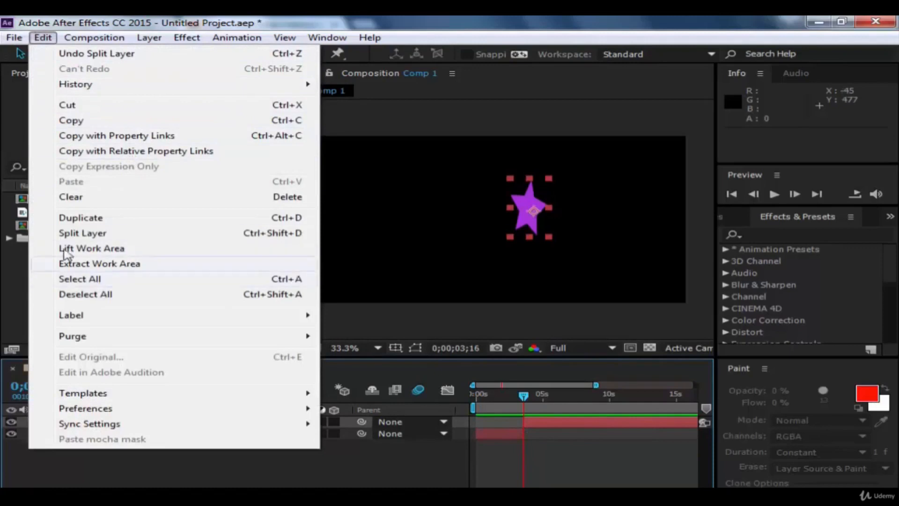
{"action": "mouse_move", "coordinate": [91, 317]}
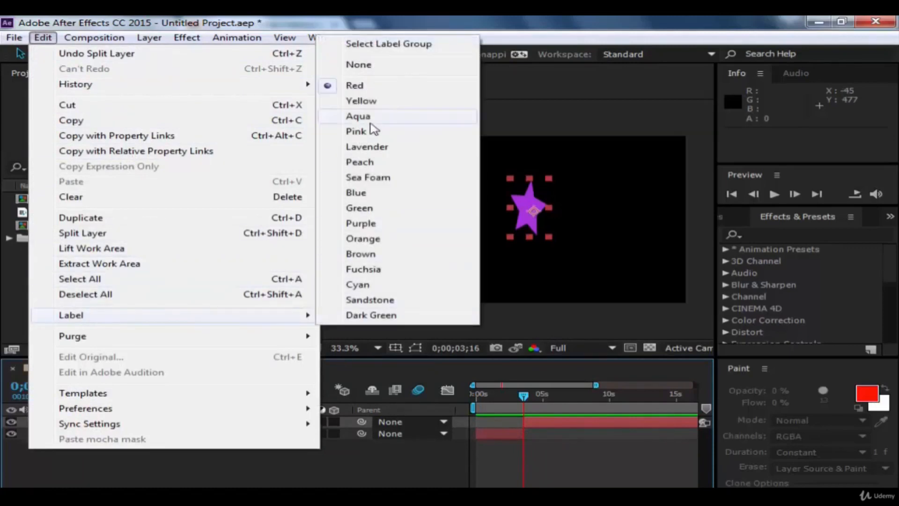
{"action": "left_click", "coordinate": [347, 238]}
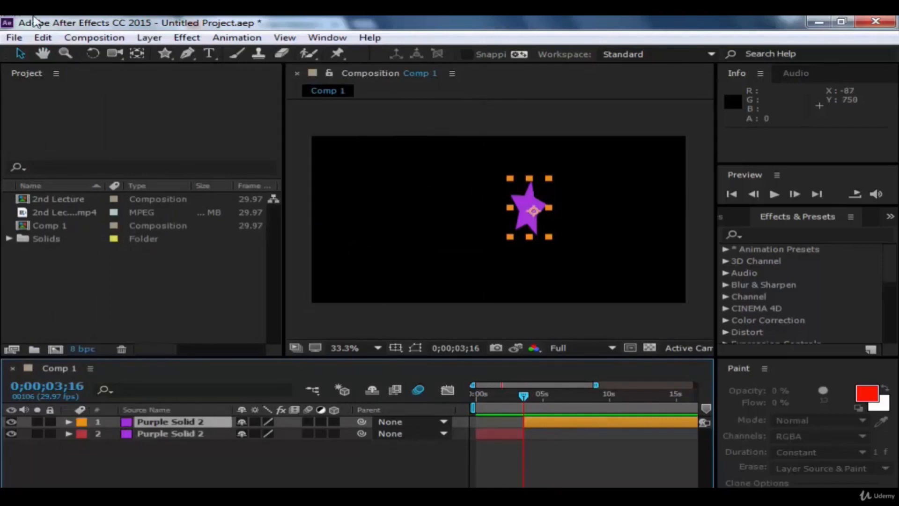
Step: Examine the commands for creating new layers and the effect and animation commands offered for the orange-labelled layer
{"action": "left_click", "coordinate": [42, 38]}
{"action": "mouse_move", "coordinate": [94, 37]}
{"action": "left_click", "coordinate": [42, 38]}
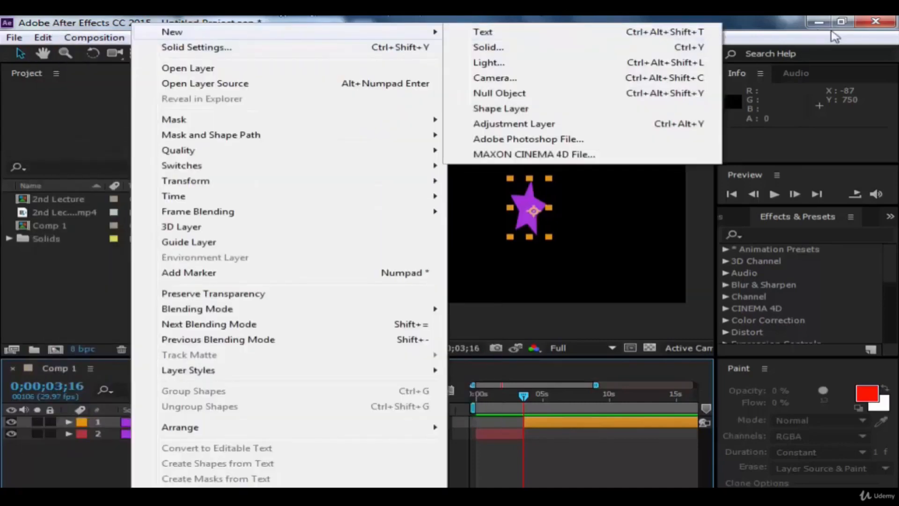
{"action": "left_click", "coordinate": [105, 288]}
{"action": "left_click", "coordinate": [187, 37]}
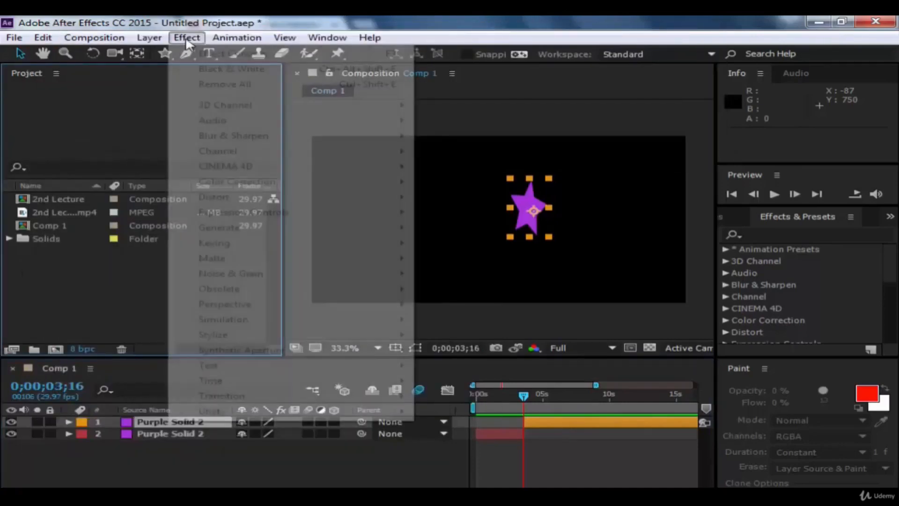
{"action": "mouse_move", "coordinate": [237, 36]}
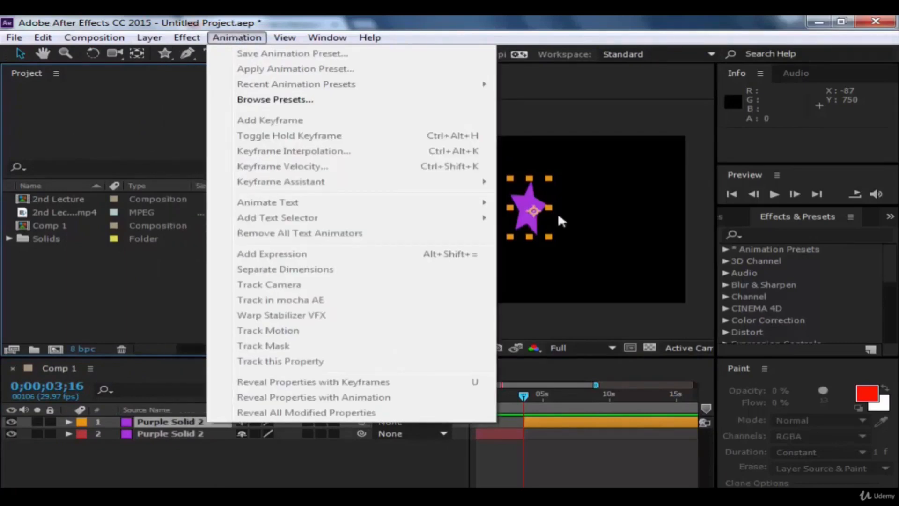
{"action": "left_click", "coordinate": [586, 325]}
Step: Enable Position keyframing on the orange-labelled Purple Solid 2 layer at 0;00;03;16 and place the star at 850, 258
{"action": "left_click", "coordinate": [530, 214]}
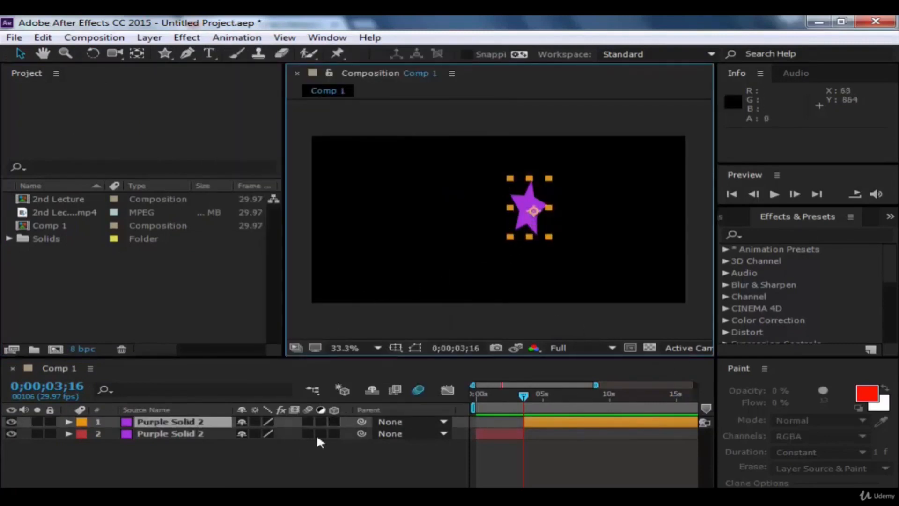
{"action": "left_click_drag", "start_coordinate": [522, 219], "coordinate": [453, 222]}
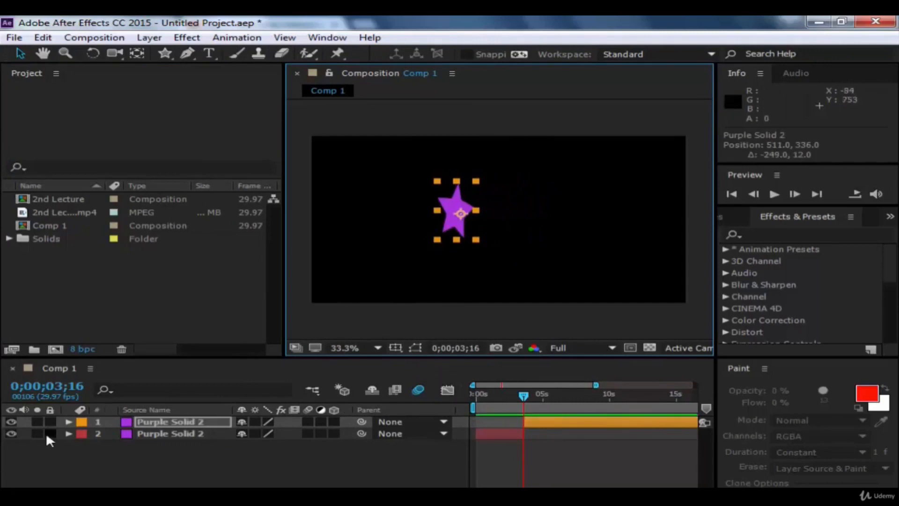
{"action": "left_click", "coordinate": [69, 422]}
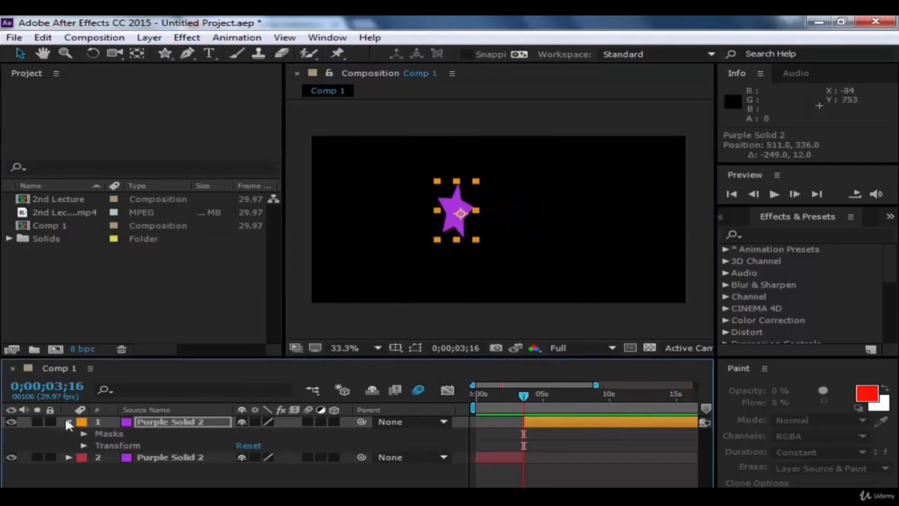
{"action": "left_click", "coordinate": [83, 445]}
{"action": "left_click", "coordinate": [112, 467]}
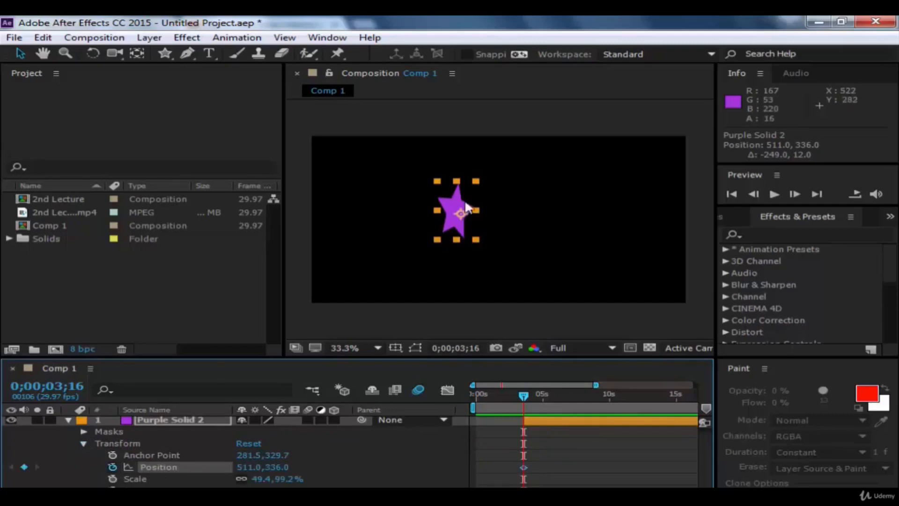
{"action": "left_click_drag", "start_coordinate": [457, 213], "coordinate": [555, 194]}
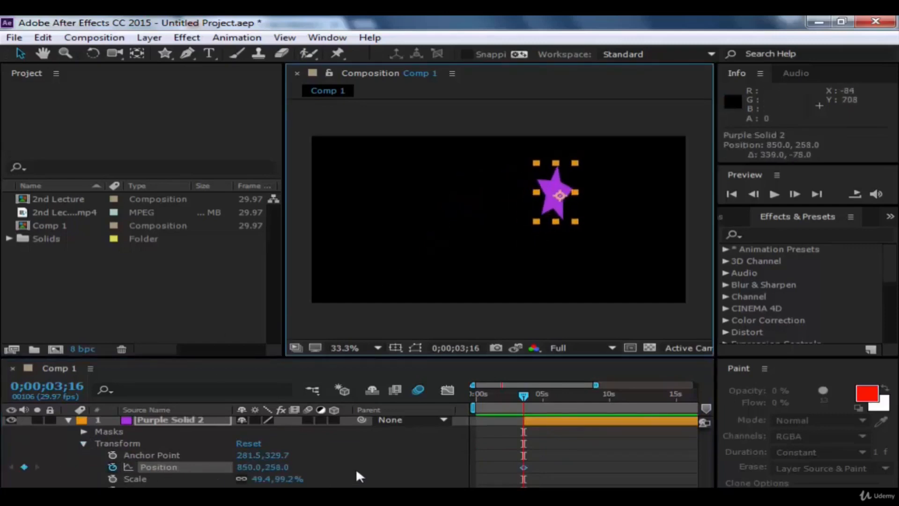
Step: Add Position keyframes for the star at 0;00;04;06 with position 604, 468 and at 0;00;04;18 with position 502, 225
{"action": "left_click_drag", "start_coordinate": [525, 407], "coordinate": [532, 424]}
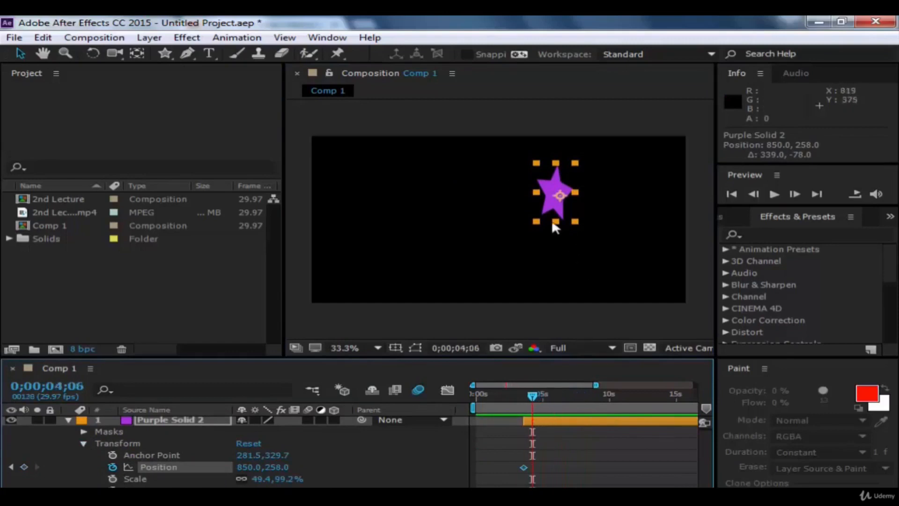
{"action": "left_click_drag", "start_coordinate": [554, 204], "coordinate": [487, 244]}
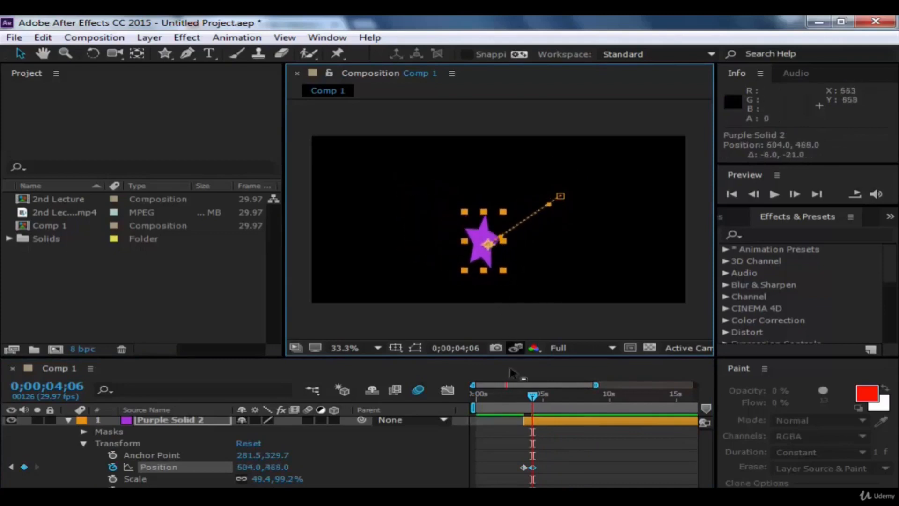
{"action": "left_click", "coordinate": [546, 395]}
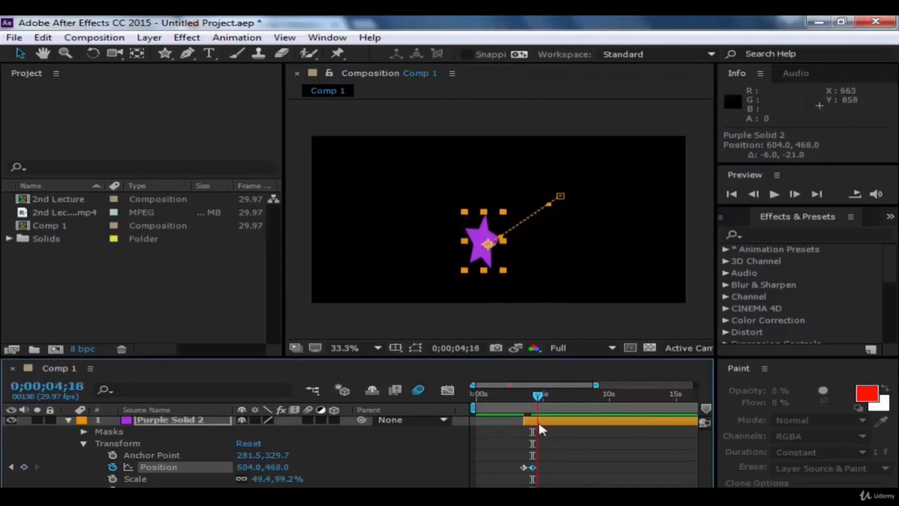
{"action": "key", "text": "Page_Down"}
{"action": "key", "text": "Page_Down"}
{"action": "left_click_drag", "start_coordinate": [491, 252], "coordinate": [460, 196]}
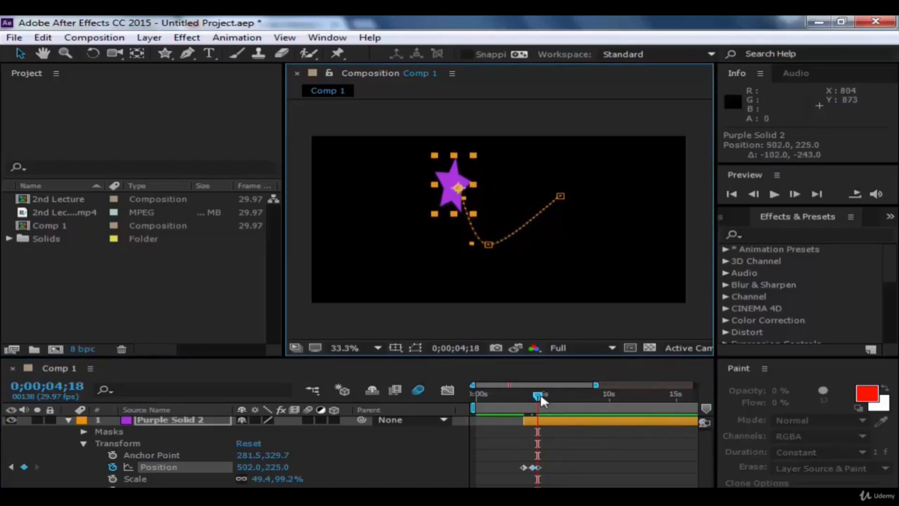
Step: Add a Position keyframe at 0;00;05;00 that brings the star to 853, 261, near its starting point
{"action": "left_click_drag", "start_coordinate": [540, 396], "coordinate": [546, 400]}
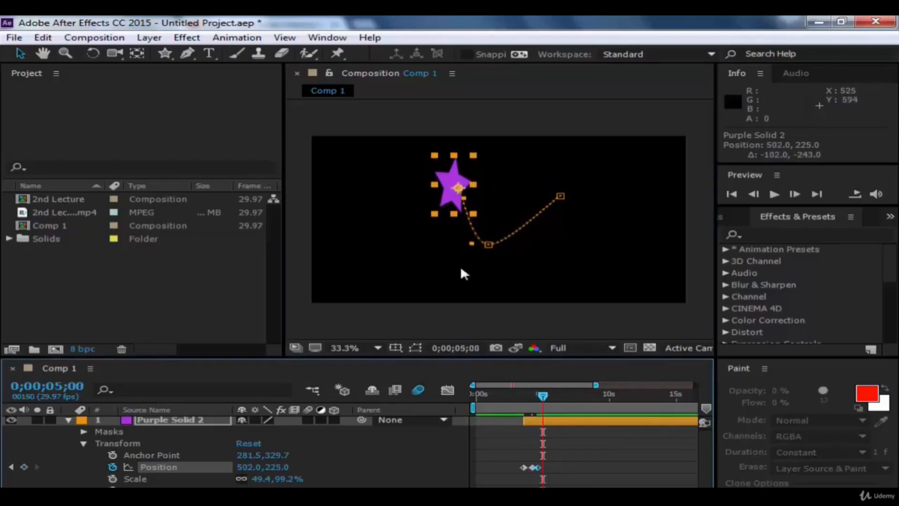
{"action": "left_click_drag", "start_coordinate": [459, 187], "coordinate": [556, 183]}
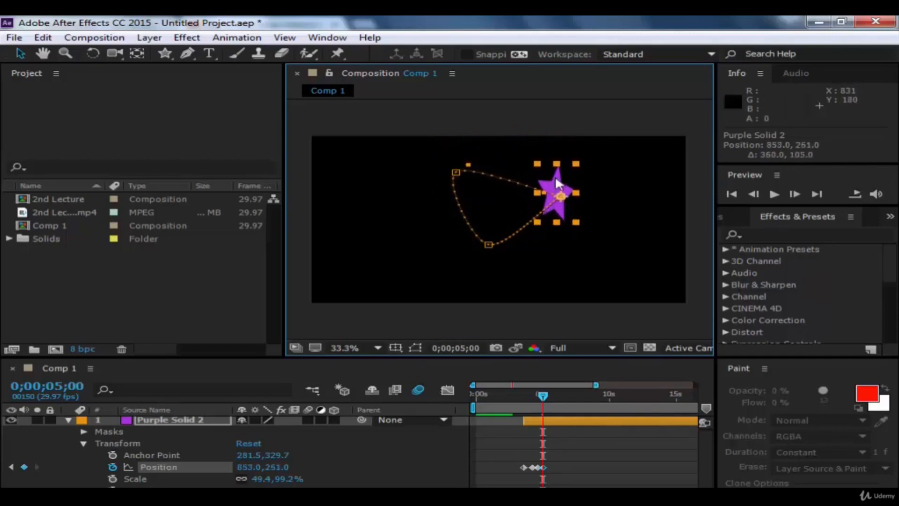
{"action": "left_click", "coordinate": [584, 382]}
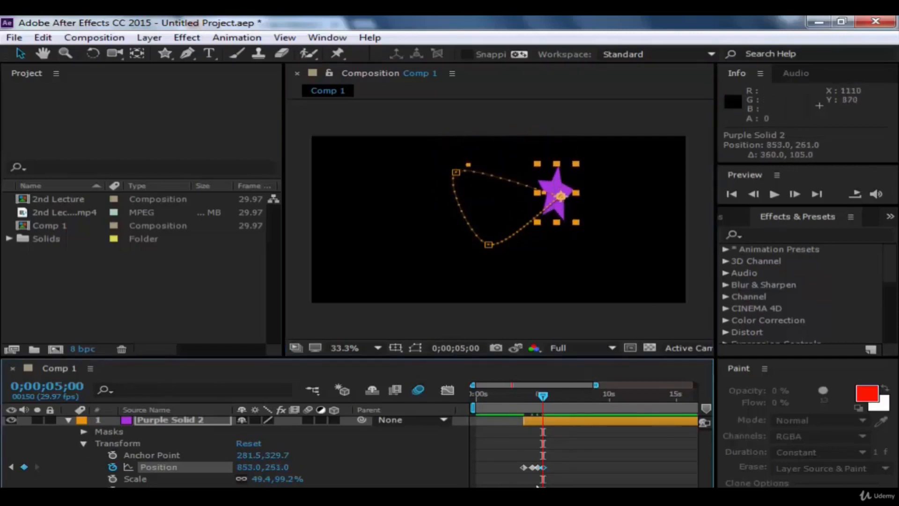
Step: Apply Easy Ease to all of the star's Position keyframes, deselect them, and collapse the layer's properties
{"action": "left_click_drag", "start_coordinate": [548, 463], "coordinate": [523, 471]}
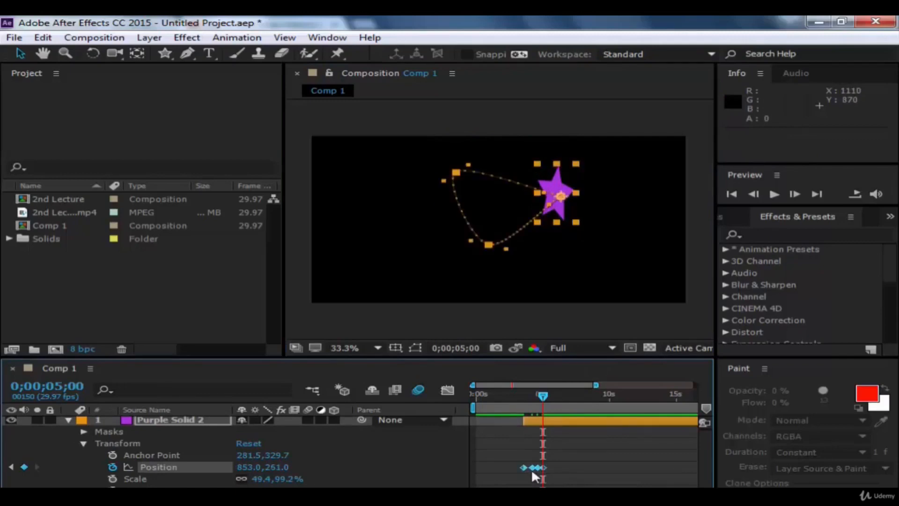
{"action": "right_click", "coordinate": [531, 467]}
{"action": "mouse_move", "coordinate": [604, 459]}
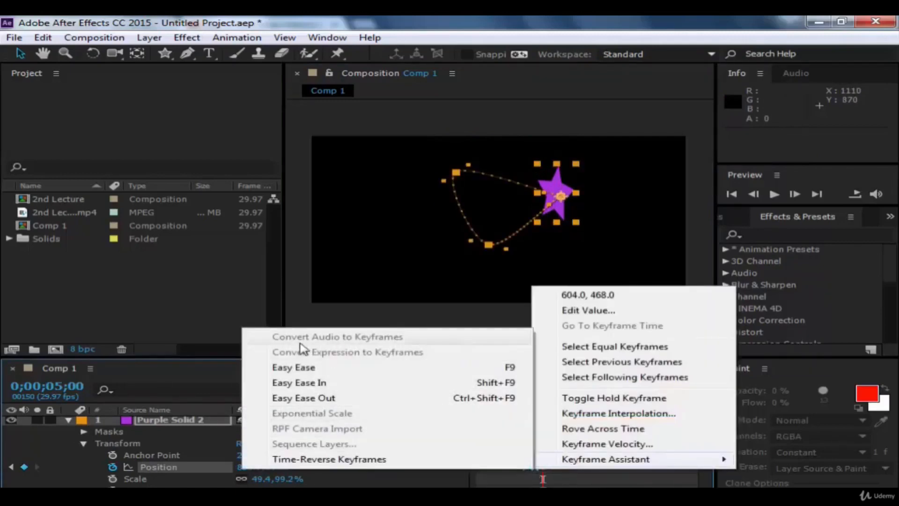
{"action": "left_click", "coordinate": [330, 369]}
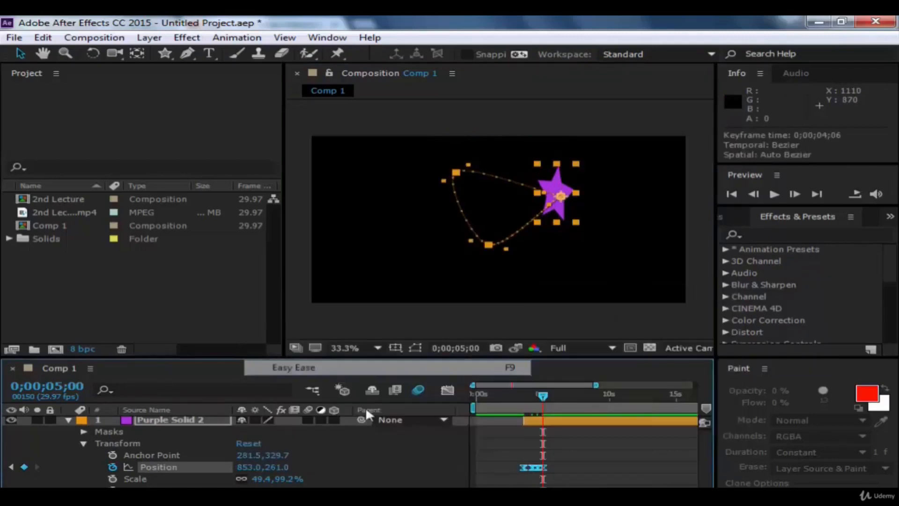
{"action": "left_click", "coordinate": [595, 467]}
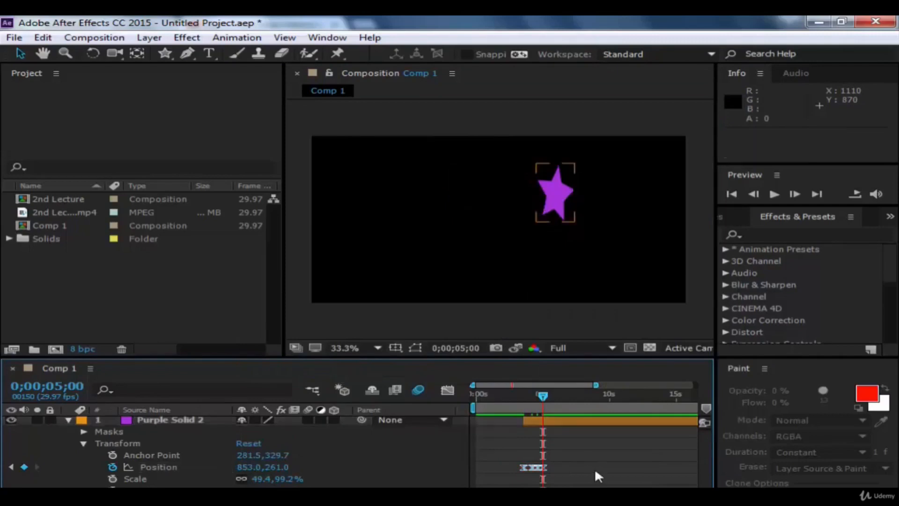
{"action": "left_click", "coordinate": [67, 417]}
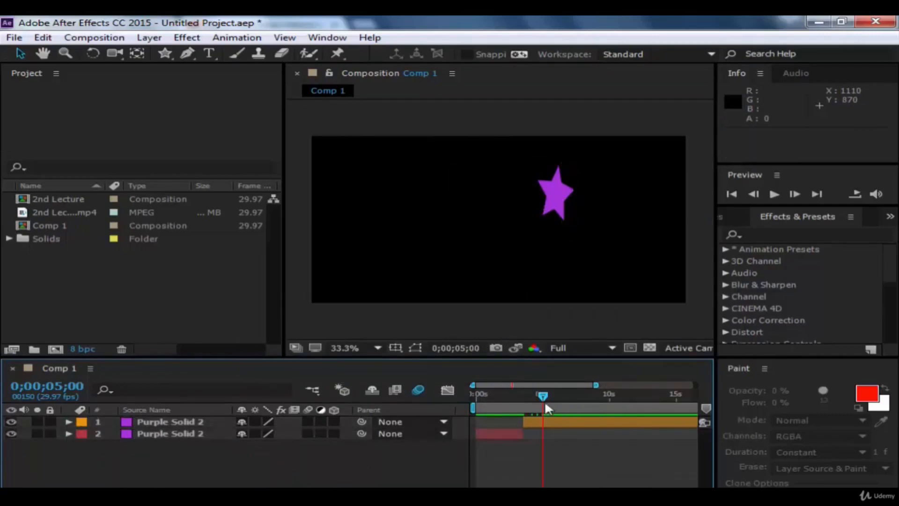
Step: Play back the star's animation starting from 0;00;03;07 and stop the preview
{"action": "left_click_drag", "start_coordinate": [544, 401], "coordinate": [520, 402]}
{"action": "key", "text": "space"}
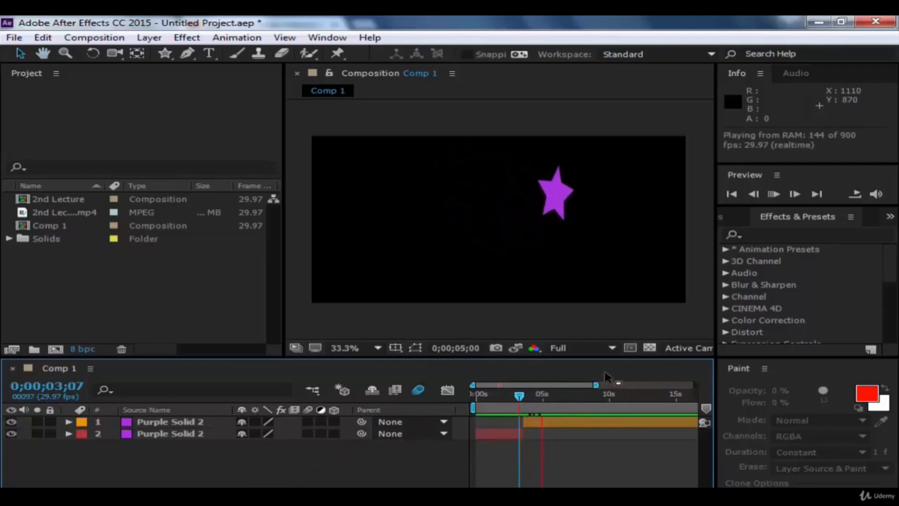
{"action": "key", "text": "space"}
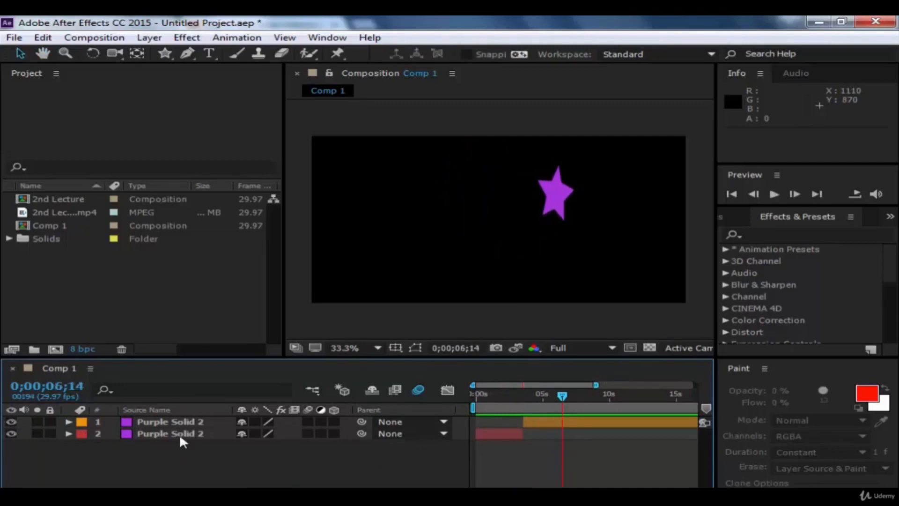
Step: Select the upper Purple Solid 2 layer and examine the animation commands available for it, including Track in mocha AE
{"action": "left_click", "coordinate": [172, 422]}
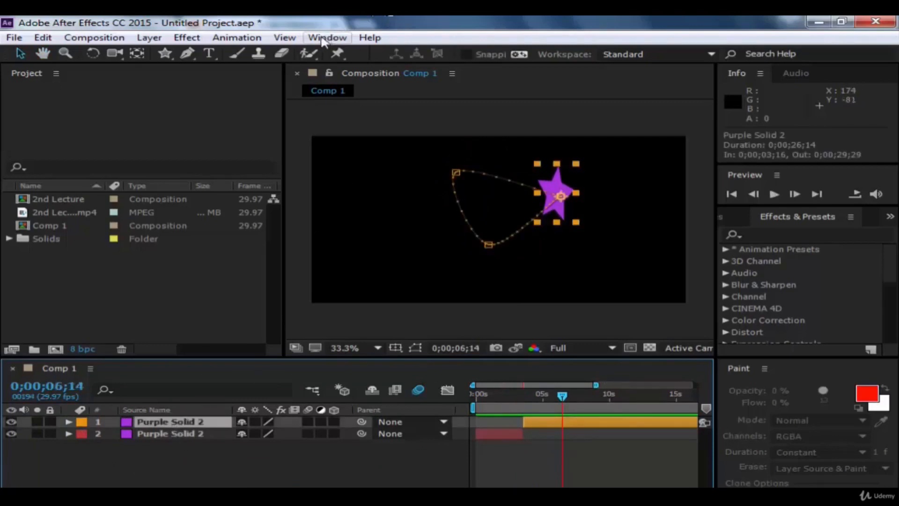
{"action": "left_click", "coordinate": [236, 38]}
{"action": "mouse_move", "coordinate": [285, 38]}
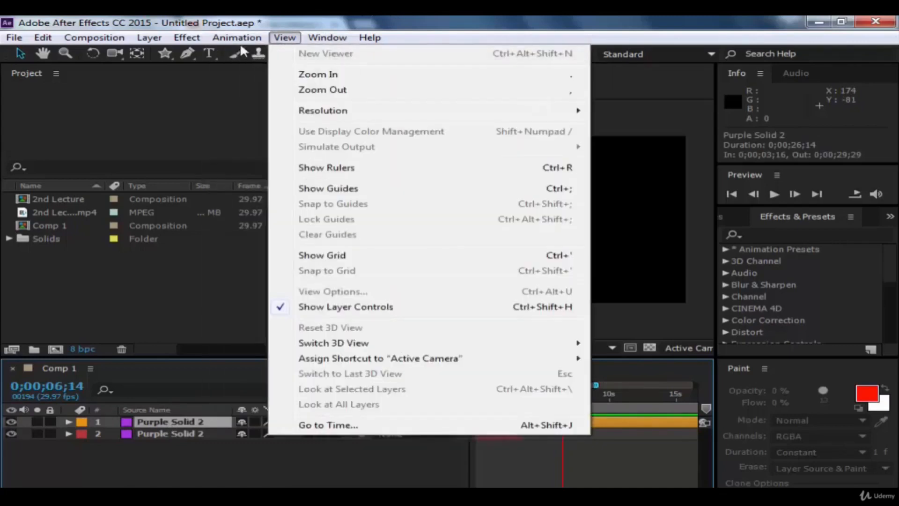
{"action": "mouse_move", "coordinate": [239, 38]}
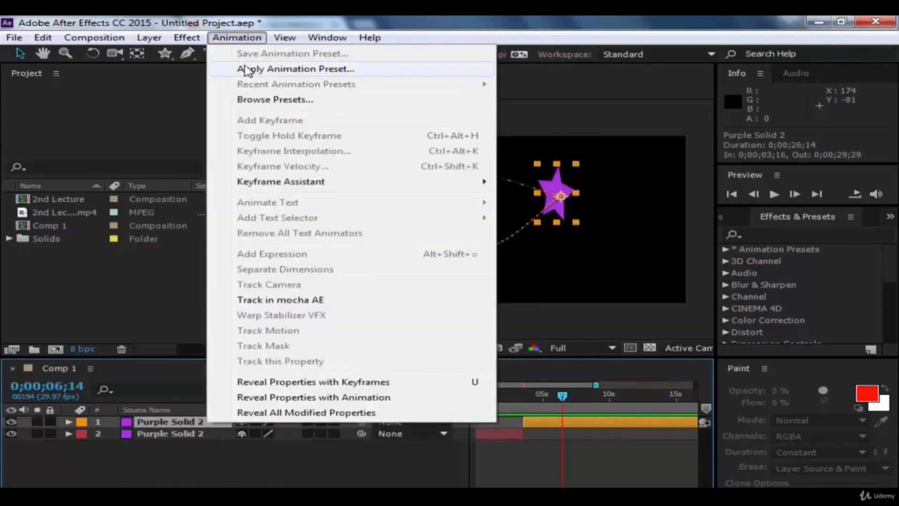
{"action": "mouse_move", "coordinate": [262, 182]}
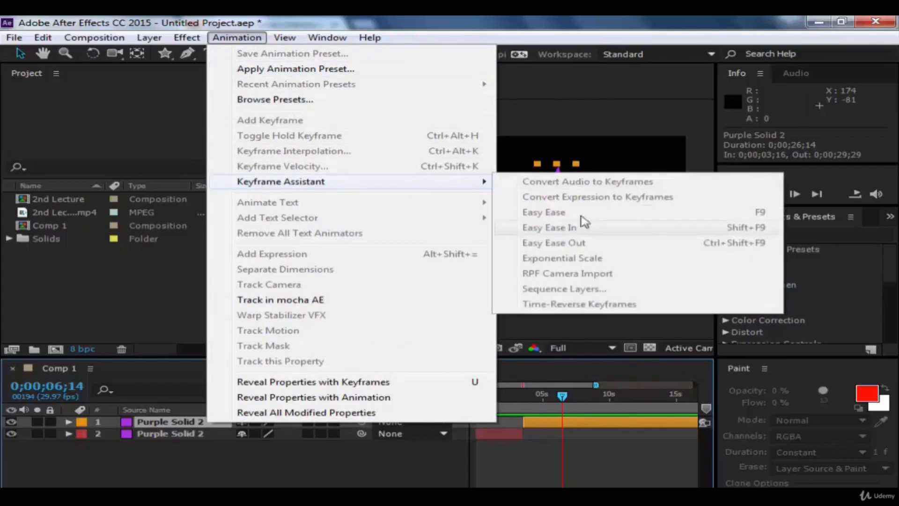
{"action": "left_click", "coordinate": [264, 298]}
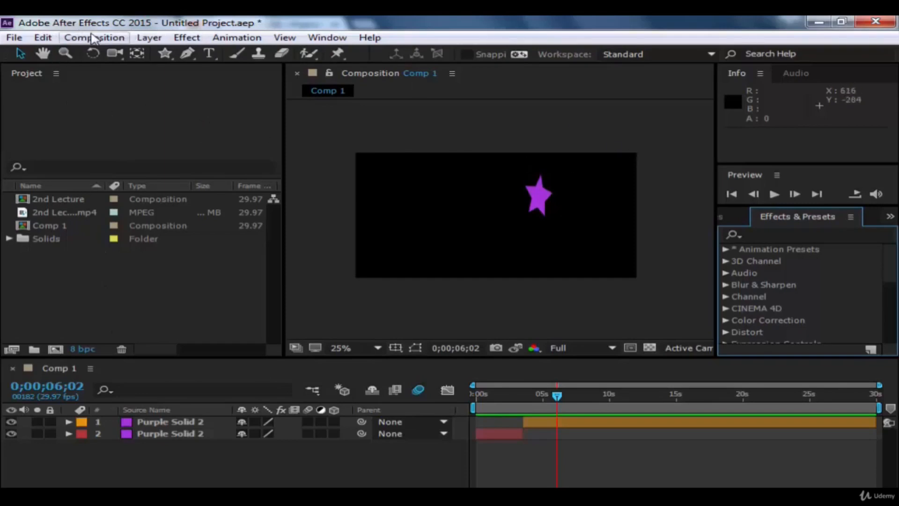
{"action": "left_click", "coordinate": [109, 39]}
{"action": "mouse_move", "coordinate": [149, 38]}
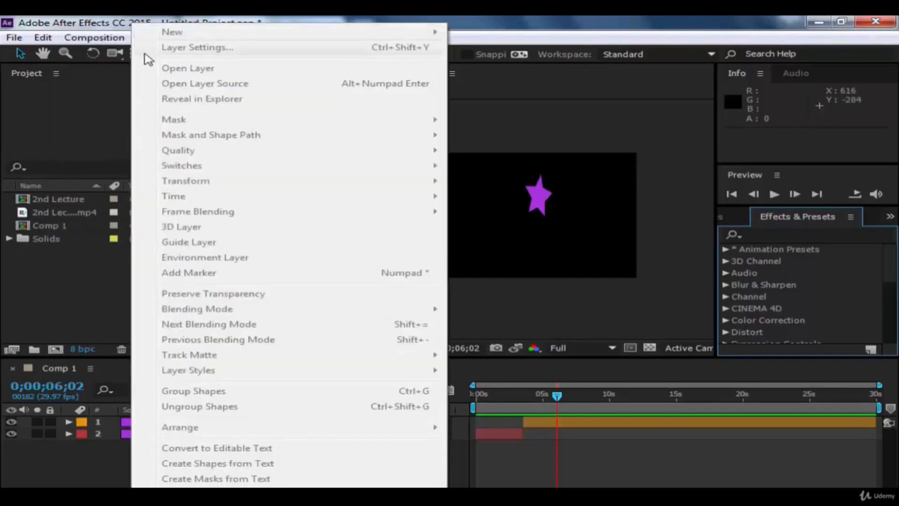
{"action": "left_click", "coordinate": [101, 472]}
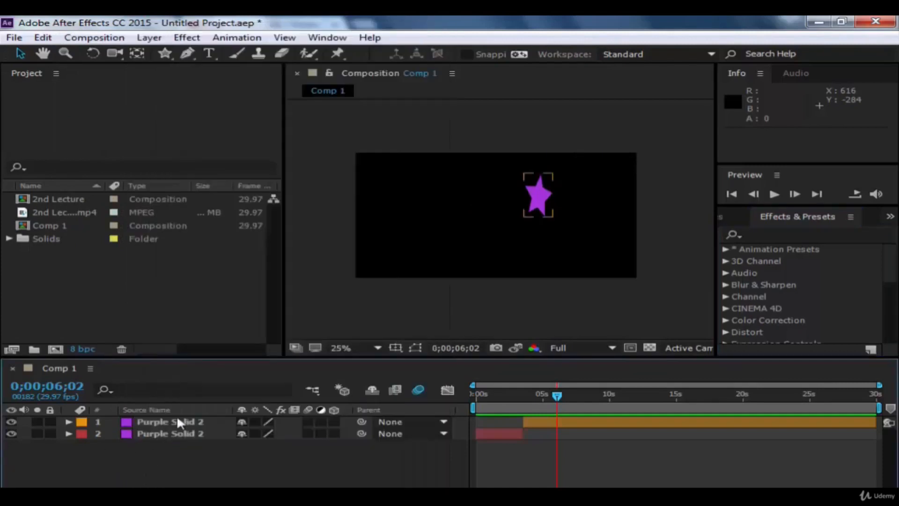
Step: Select the upper Purple Solid 2 layer and examine its layer commands, including the time, blending mode, layer style, arrange and camera options
{"action": "left_click", "coordinate": [176, 417]}
{"action": "left_click", "coordinate": [149, 38]}
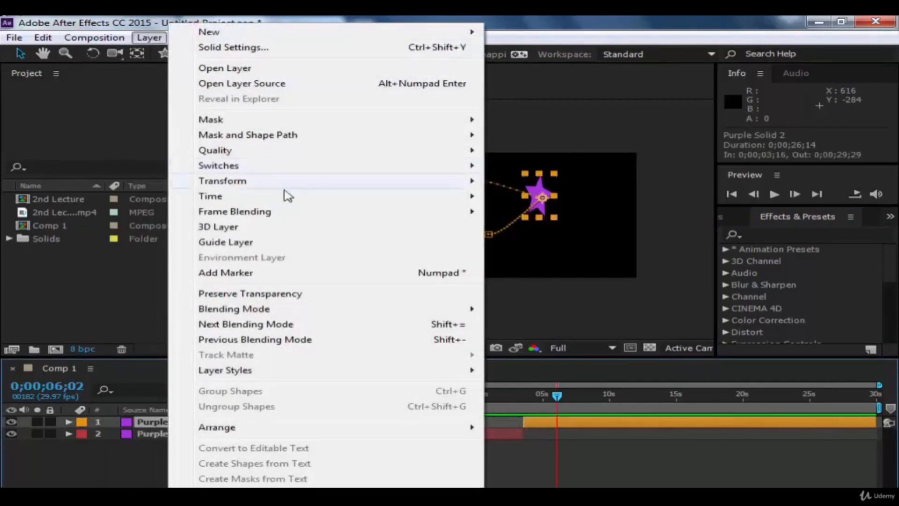
{"action": "mouse_move", "coordinate": [266, 216]}
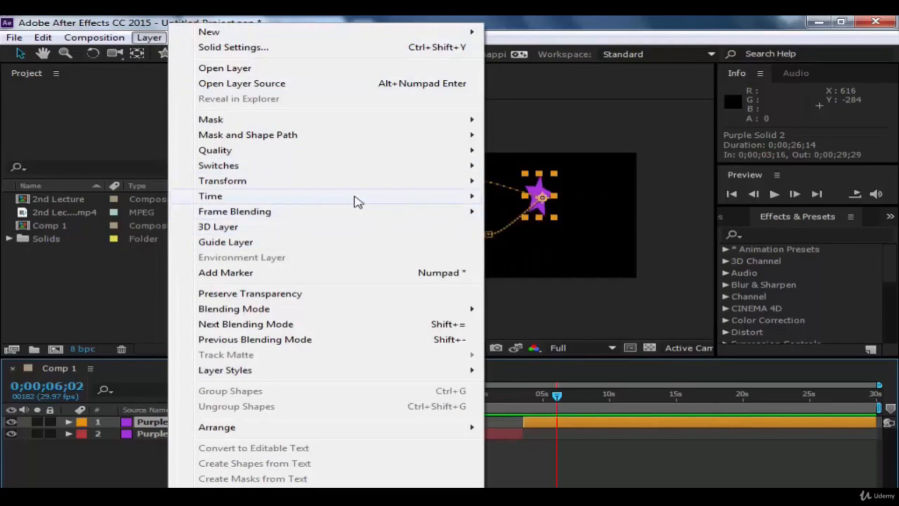
{"action": "mouse_move", "coordinate": [356, 198]}
{"action": "mouse_move", "coordinate": [317, 200]}
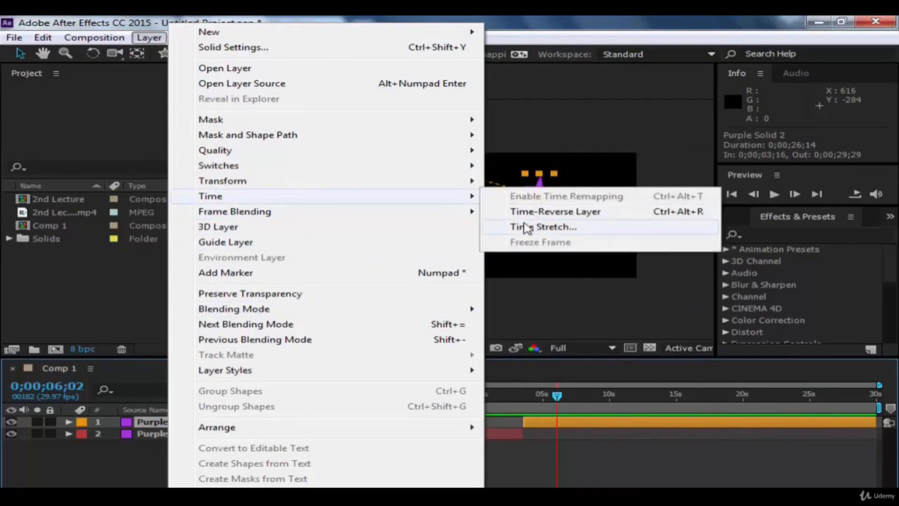
{"action": "mouse_move", "coordinate": [262, 185]}
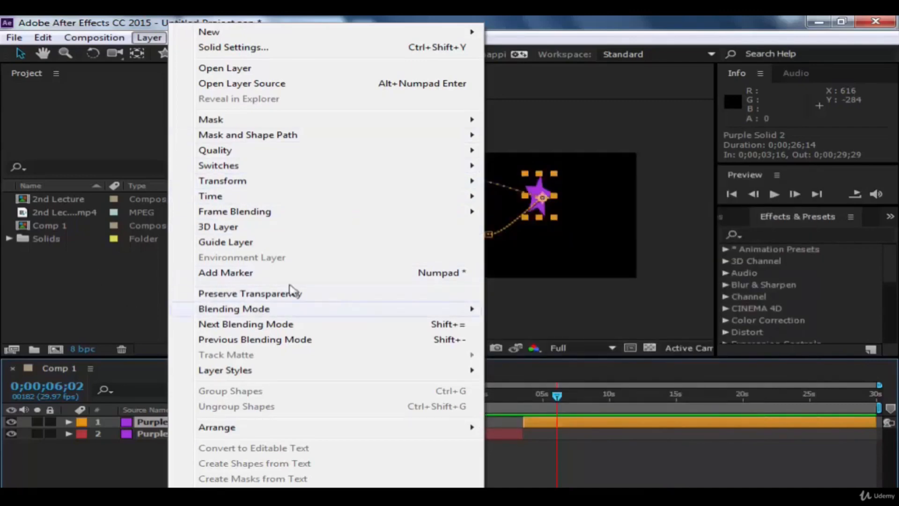
{"action": "mouse_move", "coordinate": [291, 312]}
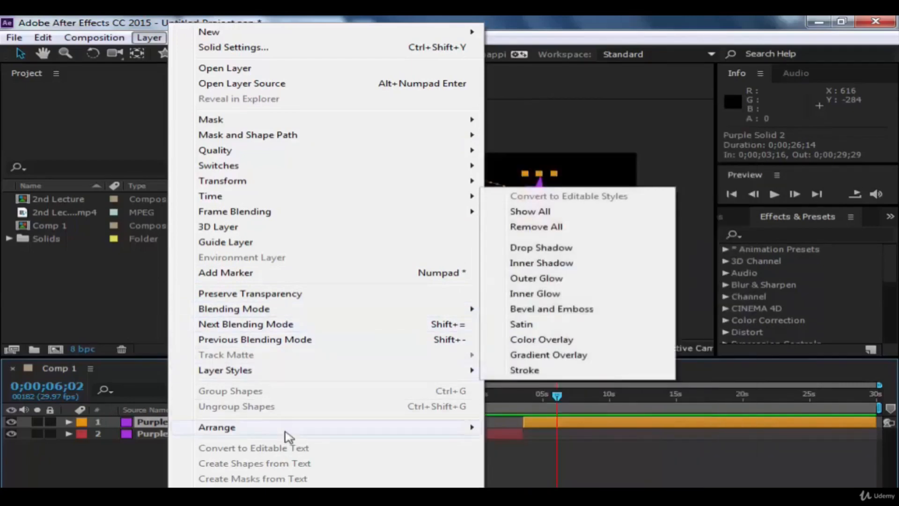
{"action": "mouse_move", "coordinate": [313, 433]}
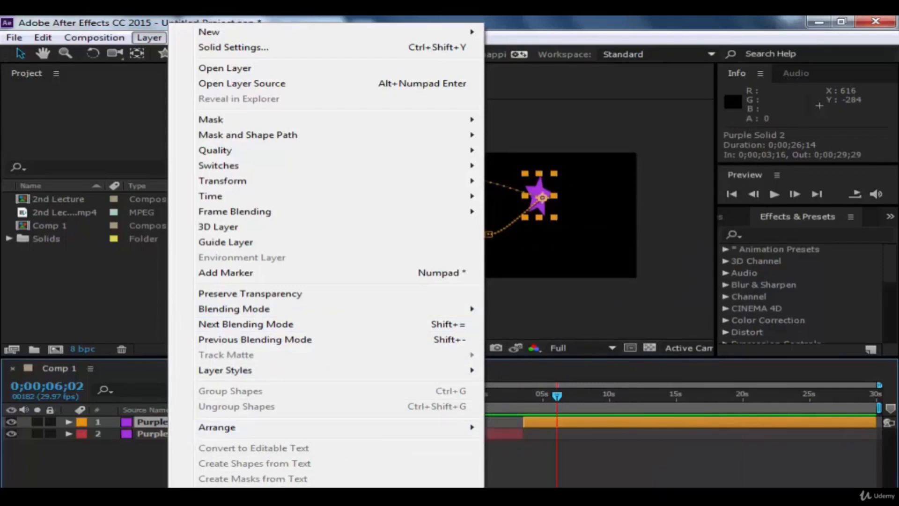
{"action": "mouse_move", "coordinate": [328, 504]}
{"action": "mouse_move", "coordinate": [281, 505]}
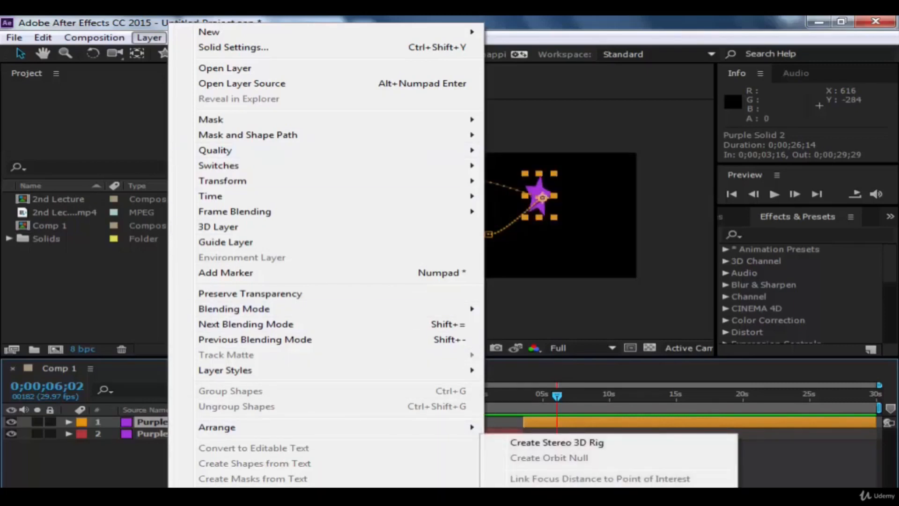
{"action": "mouse_move", "coordinate": [265, 211]}
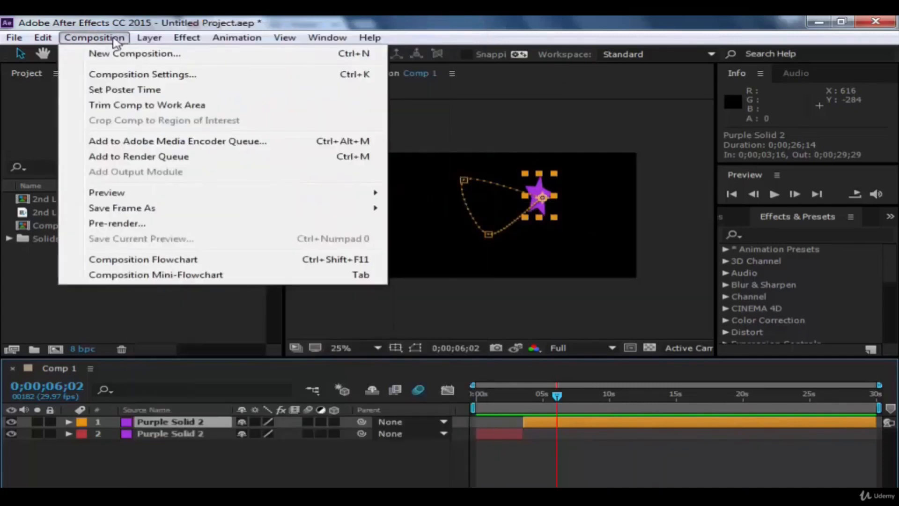
{"action": "left_click", "coordinate": [109, 122]}
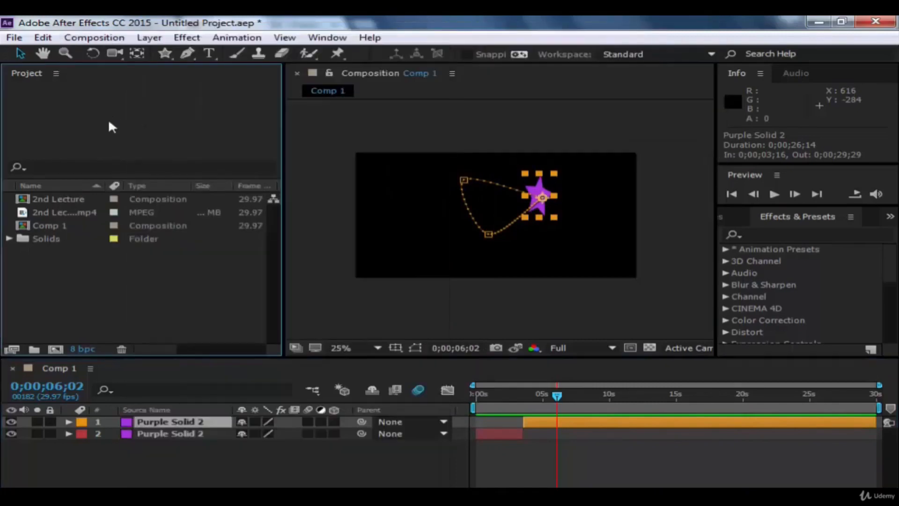
Step: Look over the effect categories and the animation commands, and deselect the layer
{"action": "left_click", "coordinate": [182, 40]}
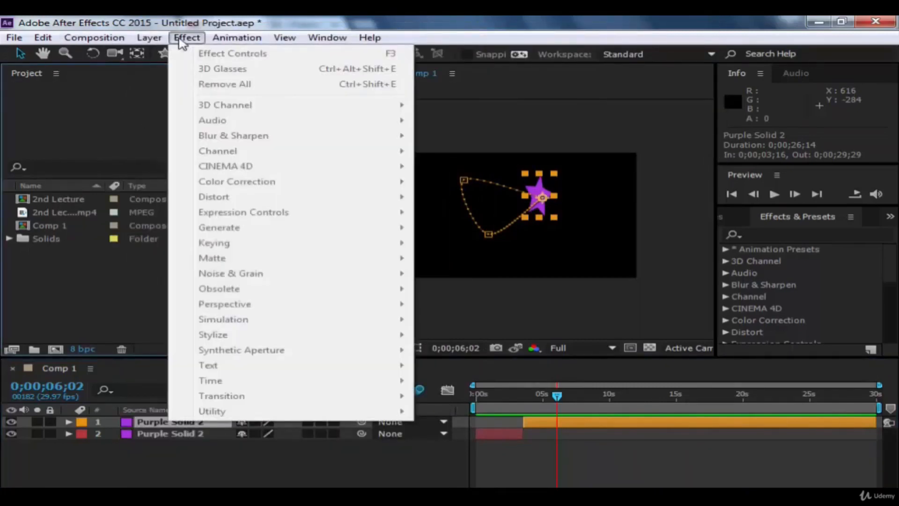
{"action": "mouse_move", "coordinate": [250, 43]}
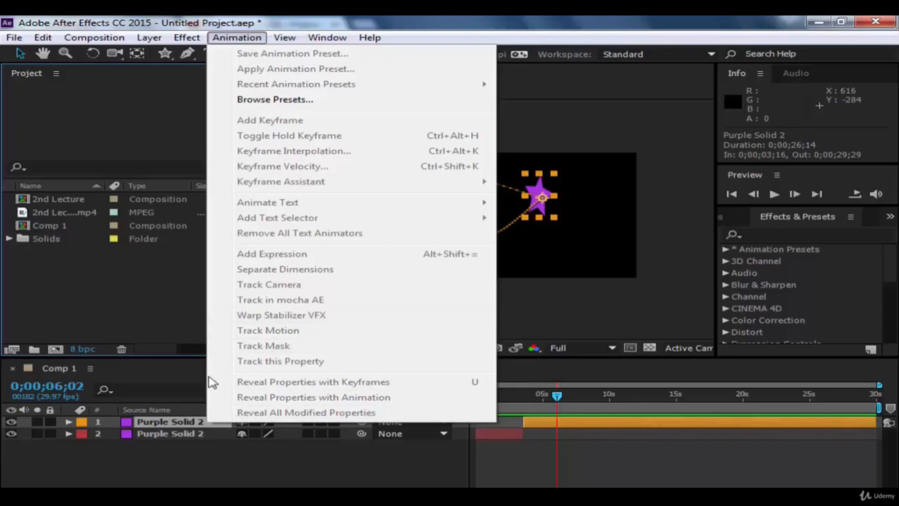
{"action": "left_click", "coordinate": [581, 324]}
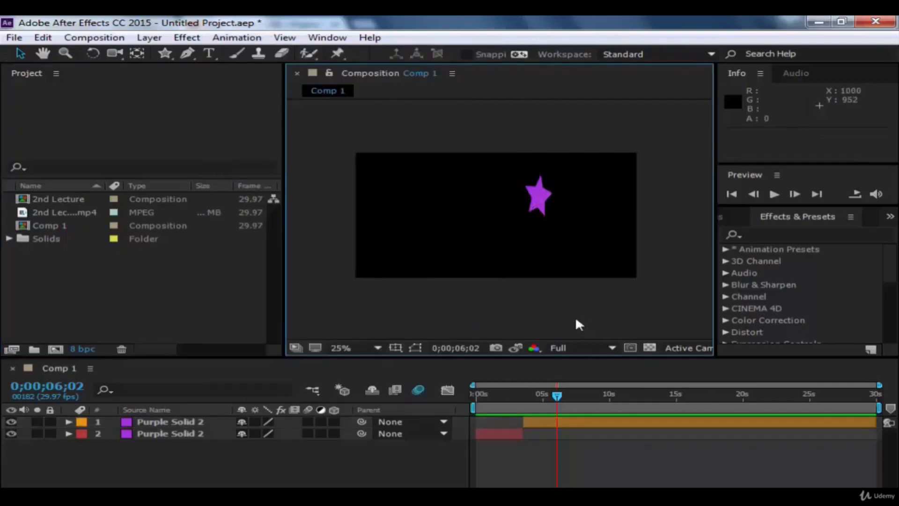
Step: Display the Character panel and look over the available workspace layouts without switching from Standard
{"action": "left_click", "coordinate": [336, 39]}
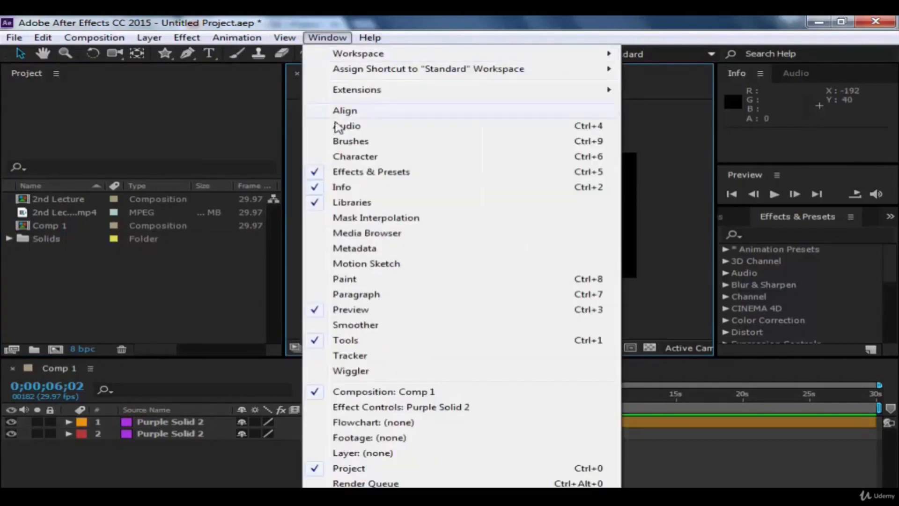
{"action": "mouse_move", "coordinate": [323, 42]}
{"action": "left_click", "coordinate": [335, 156]}
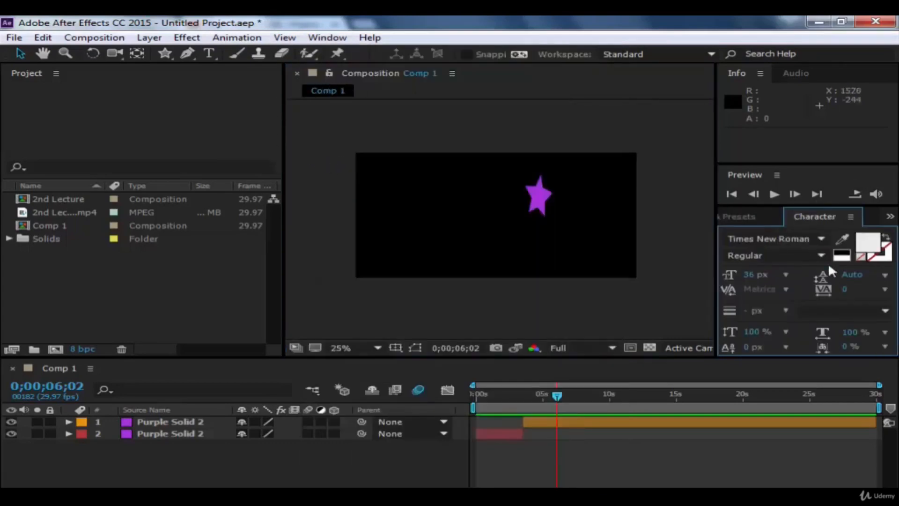
{"action": "left_click", "coordinate": [322, 37]}
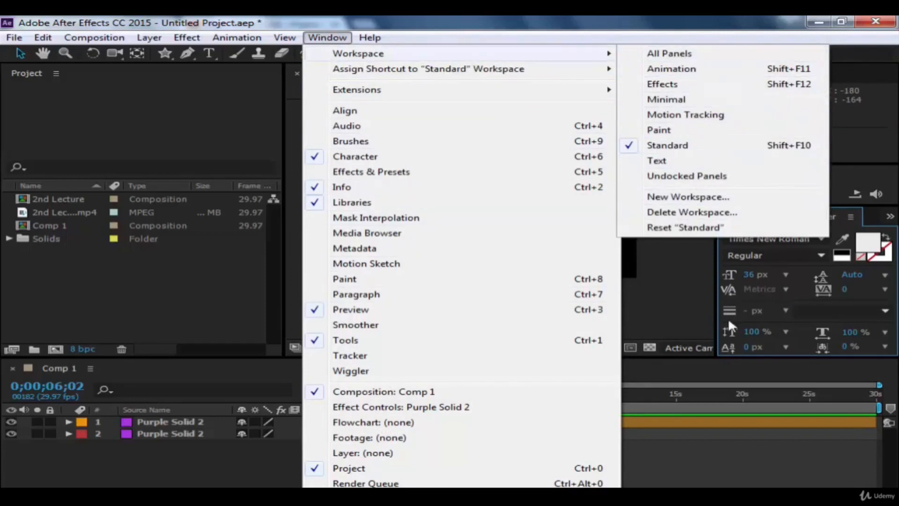
{"action": "left_click", "coordinate": [696, 312]}
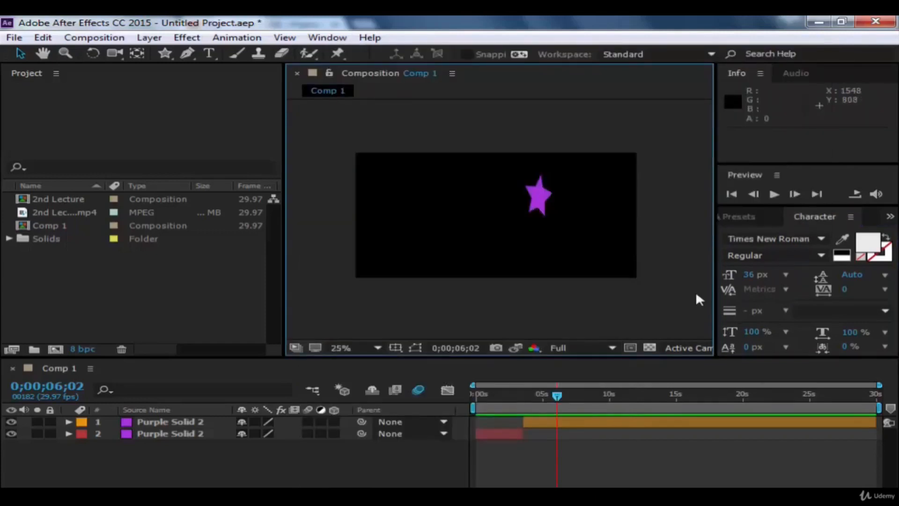